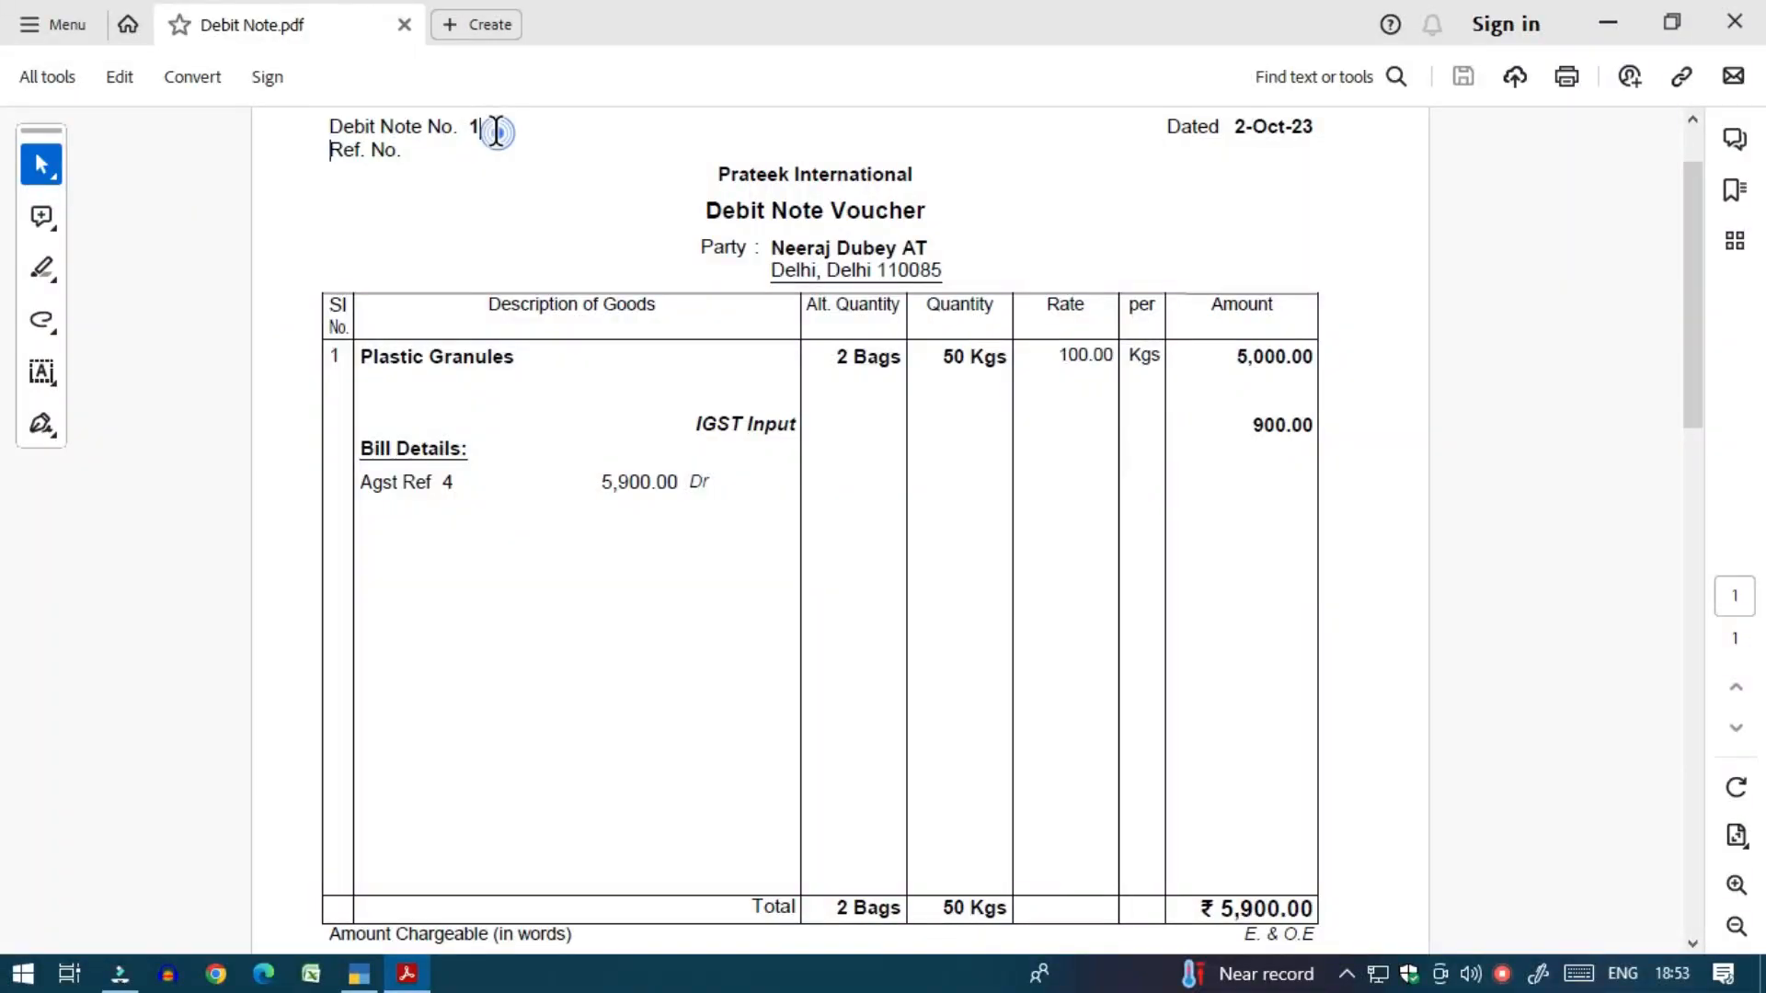
Check the debit note's number in the PDF, and open the Prateek International ledger vouchers in TallyPrime.
drag(490, 129, 329, 128)
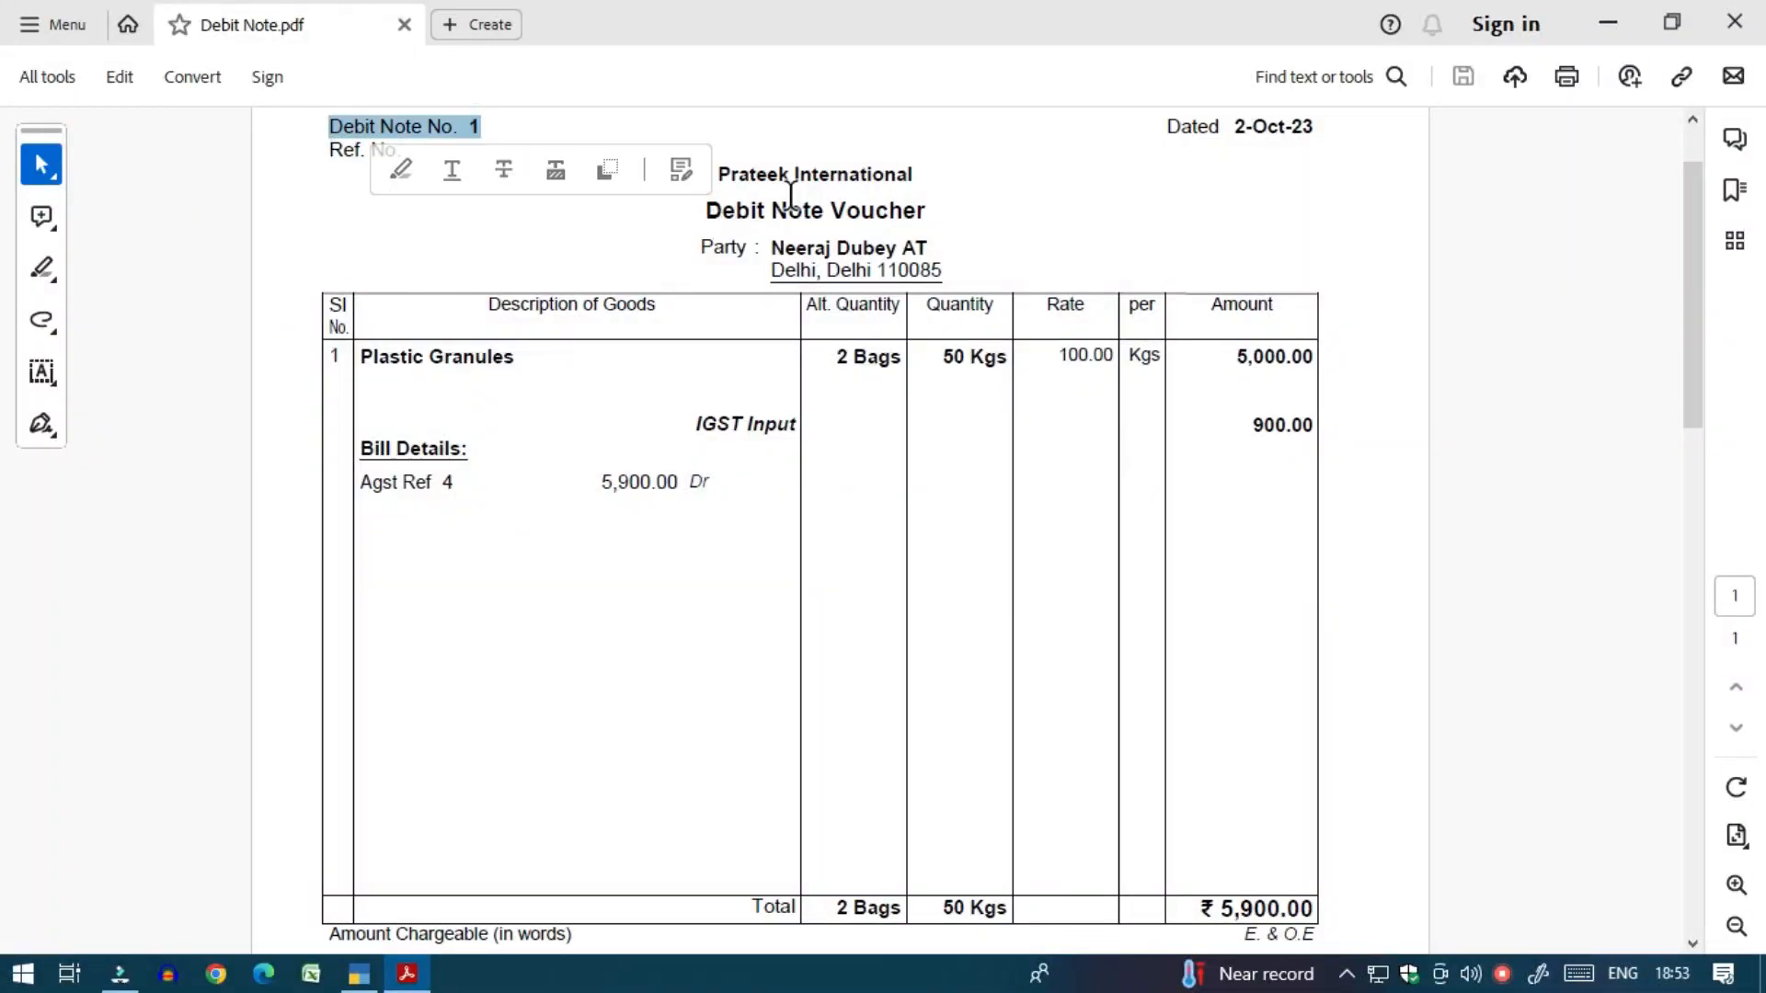
click(943, 180)
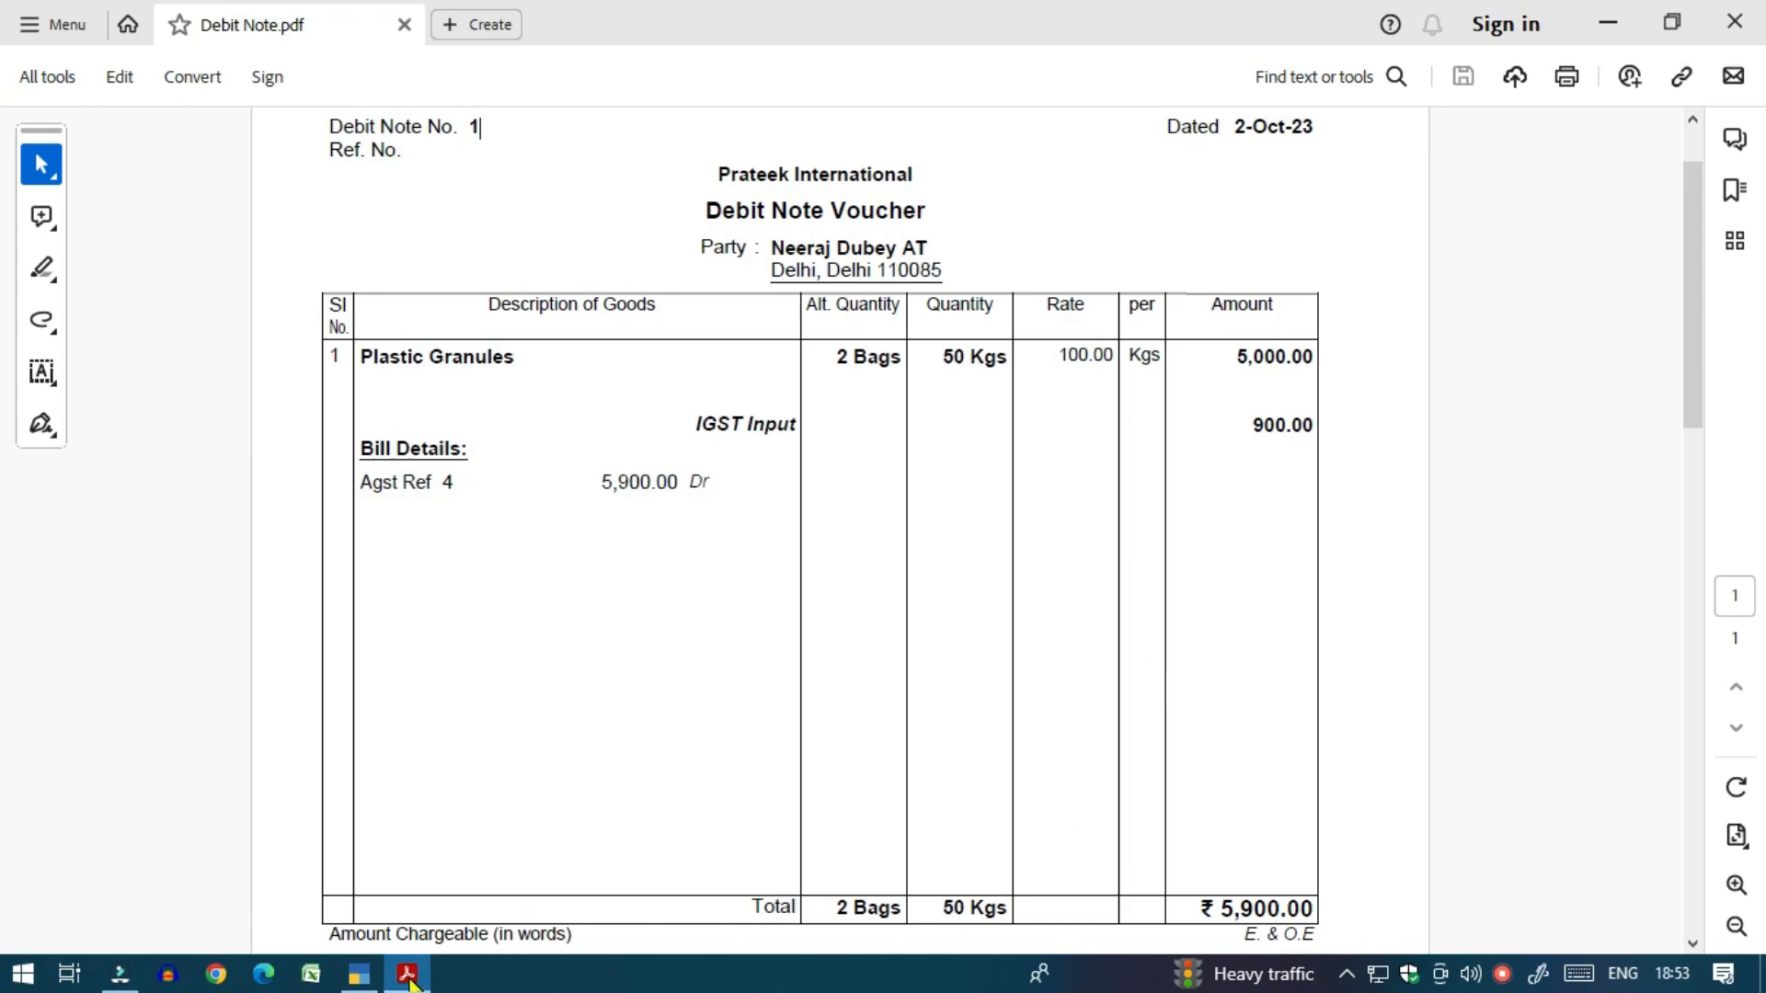
click(359, 974)
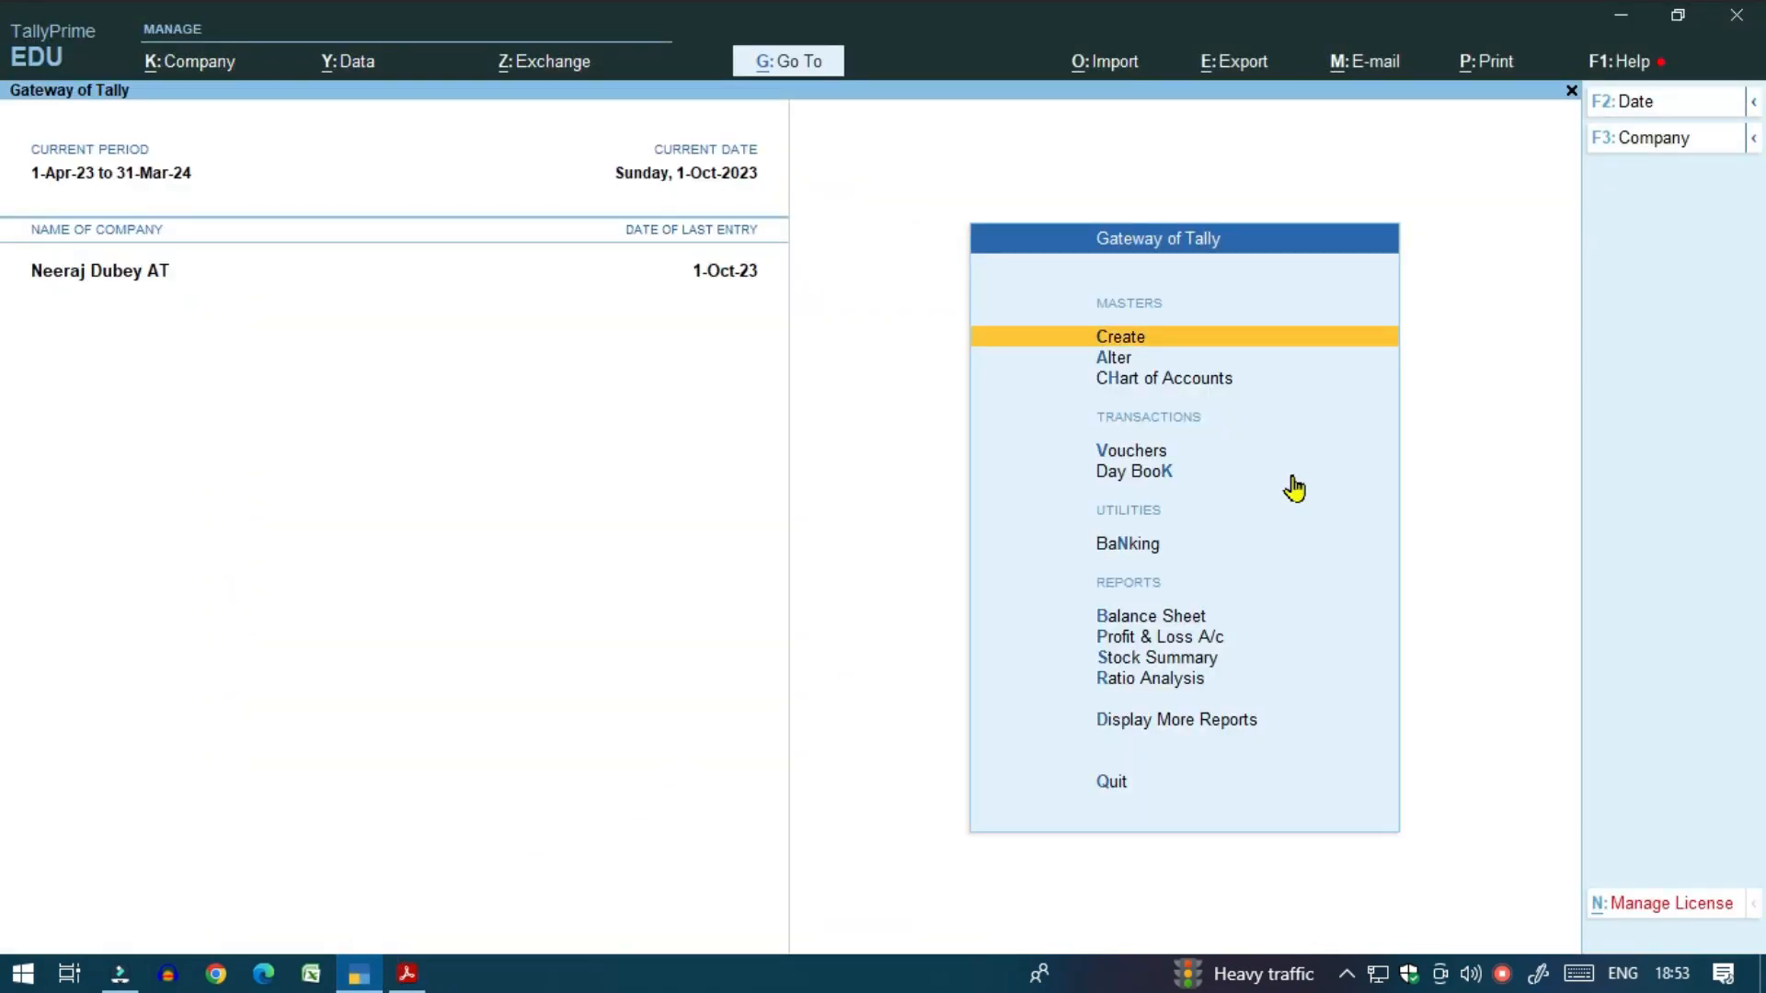
key(d)
key(a)
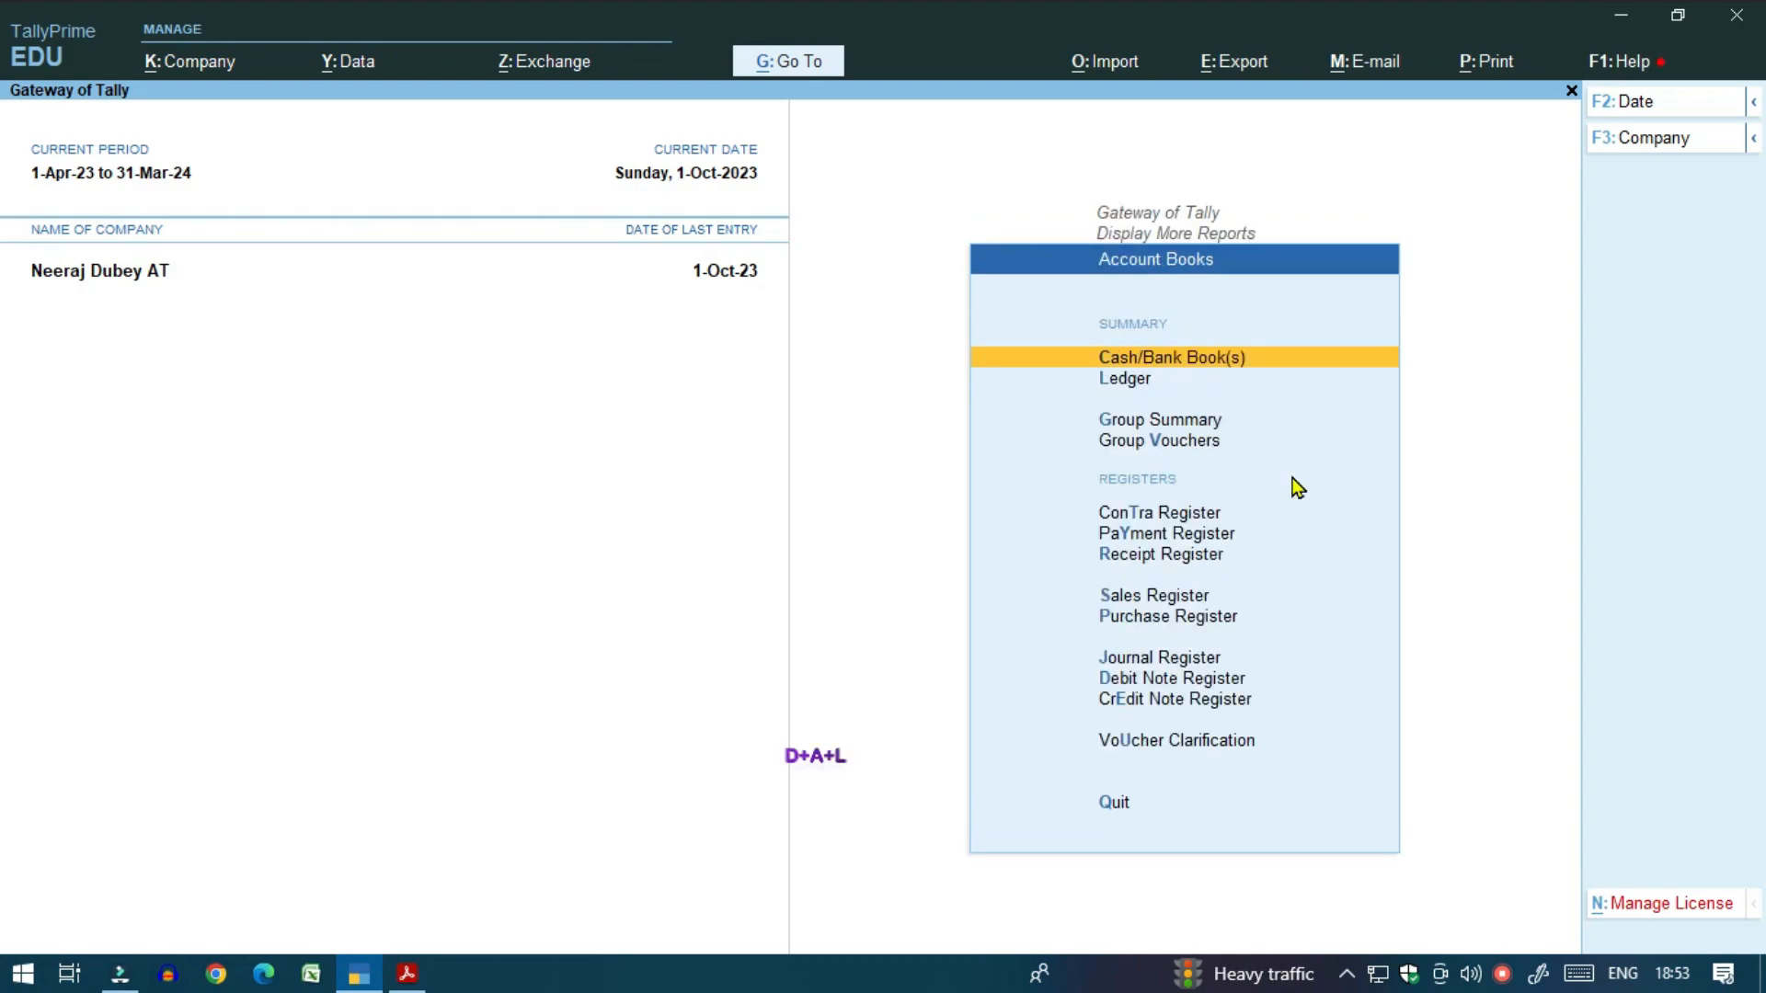
text(lP)
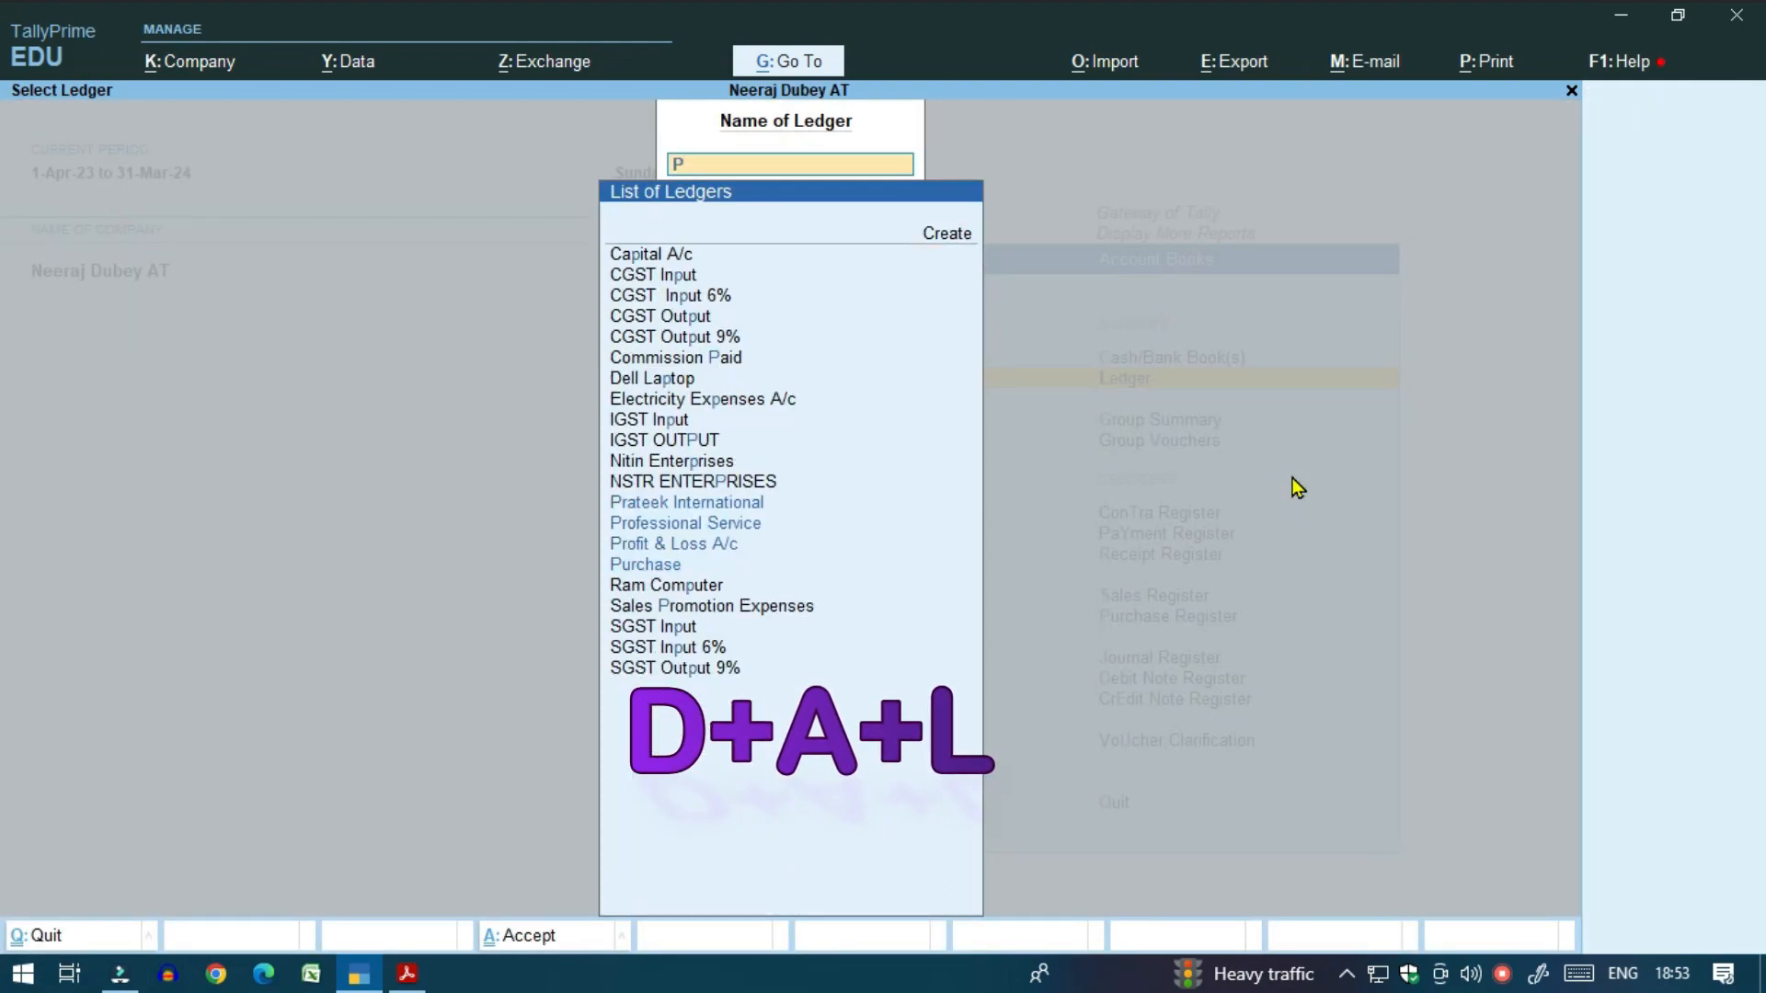
text(rateek)
key(Return)
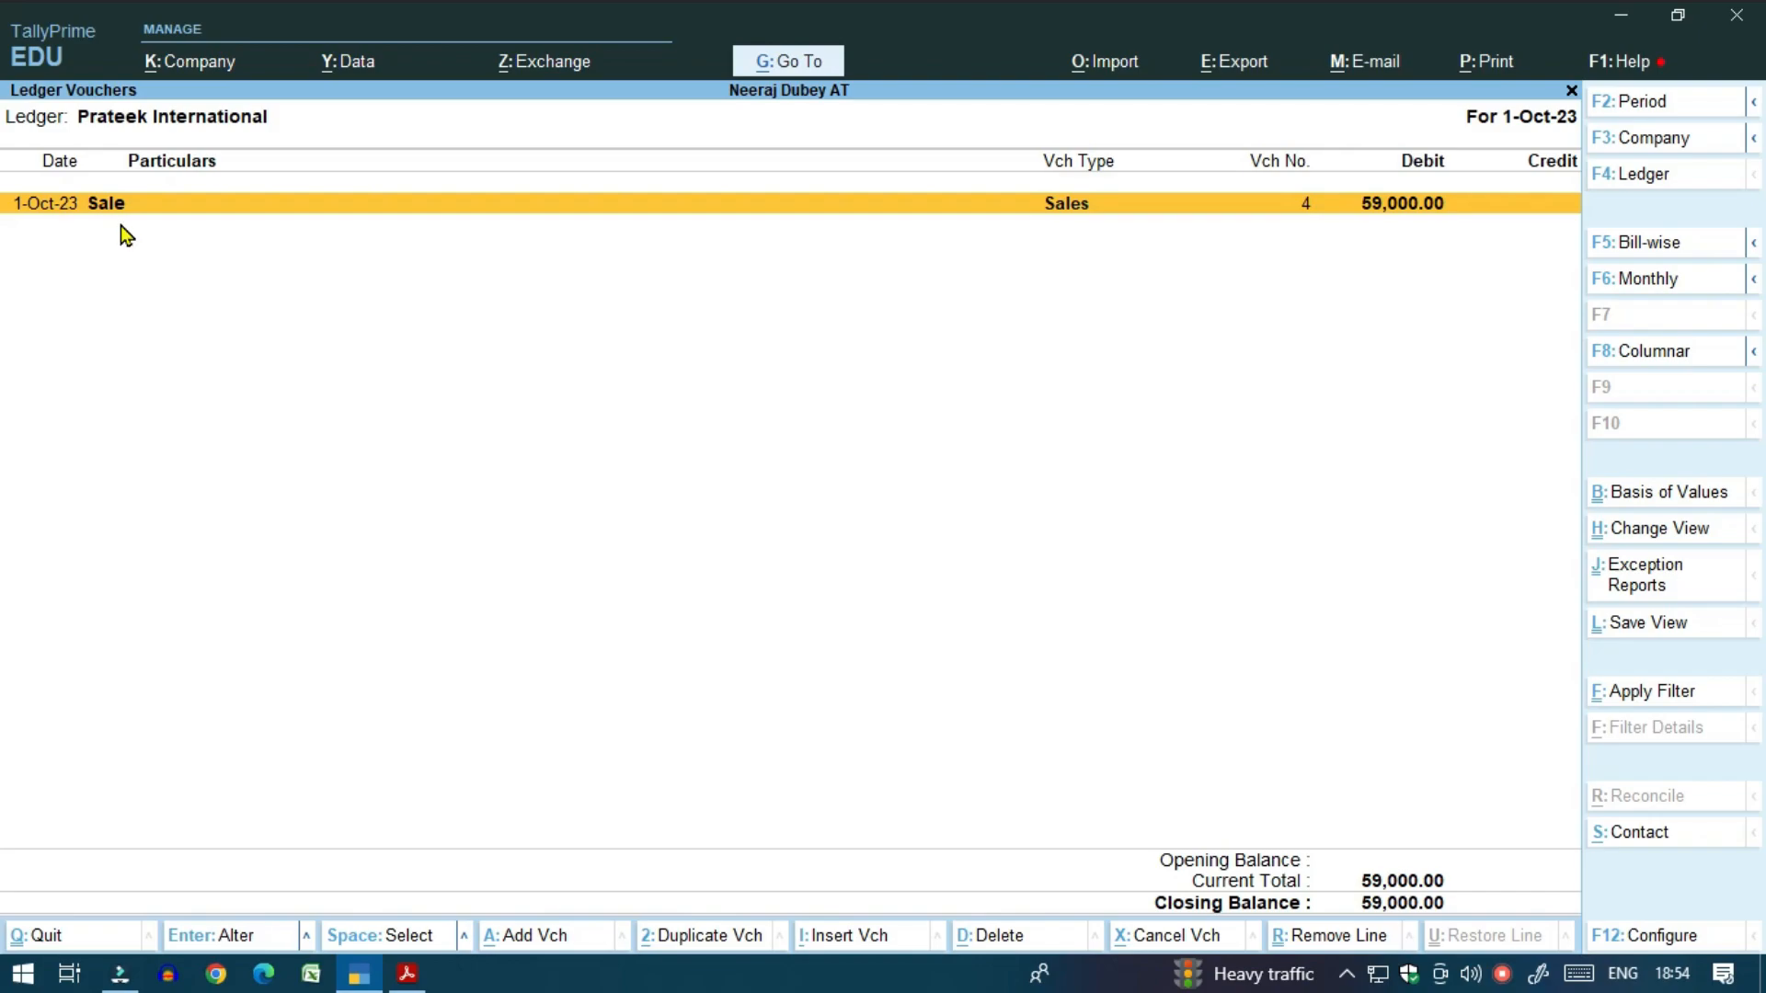
Open the ledger's 1-Oct-23 sales voucher and compare its quantity and number with the debit note PDF's item and bill reference.
key(Return)
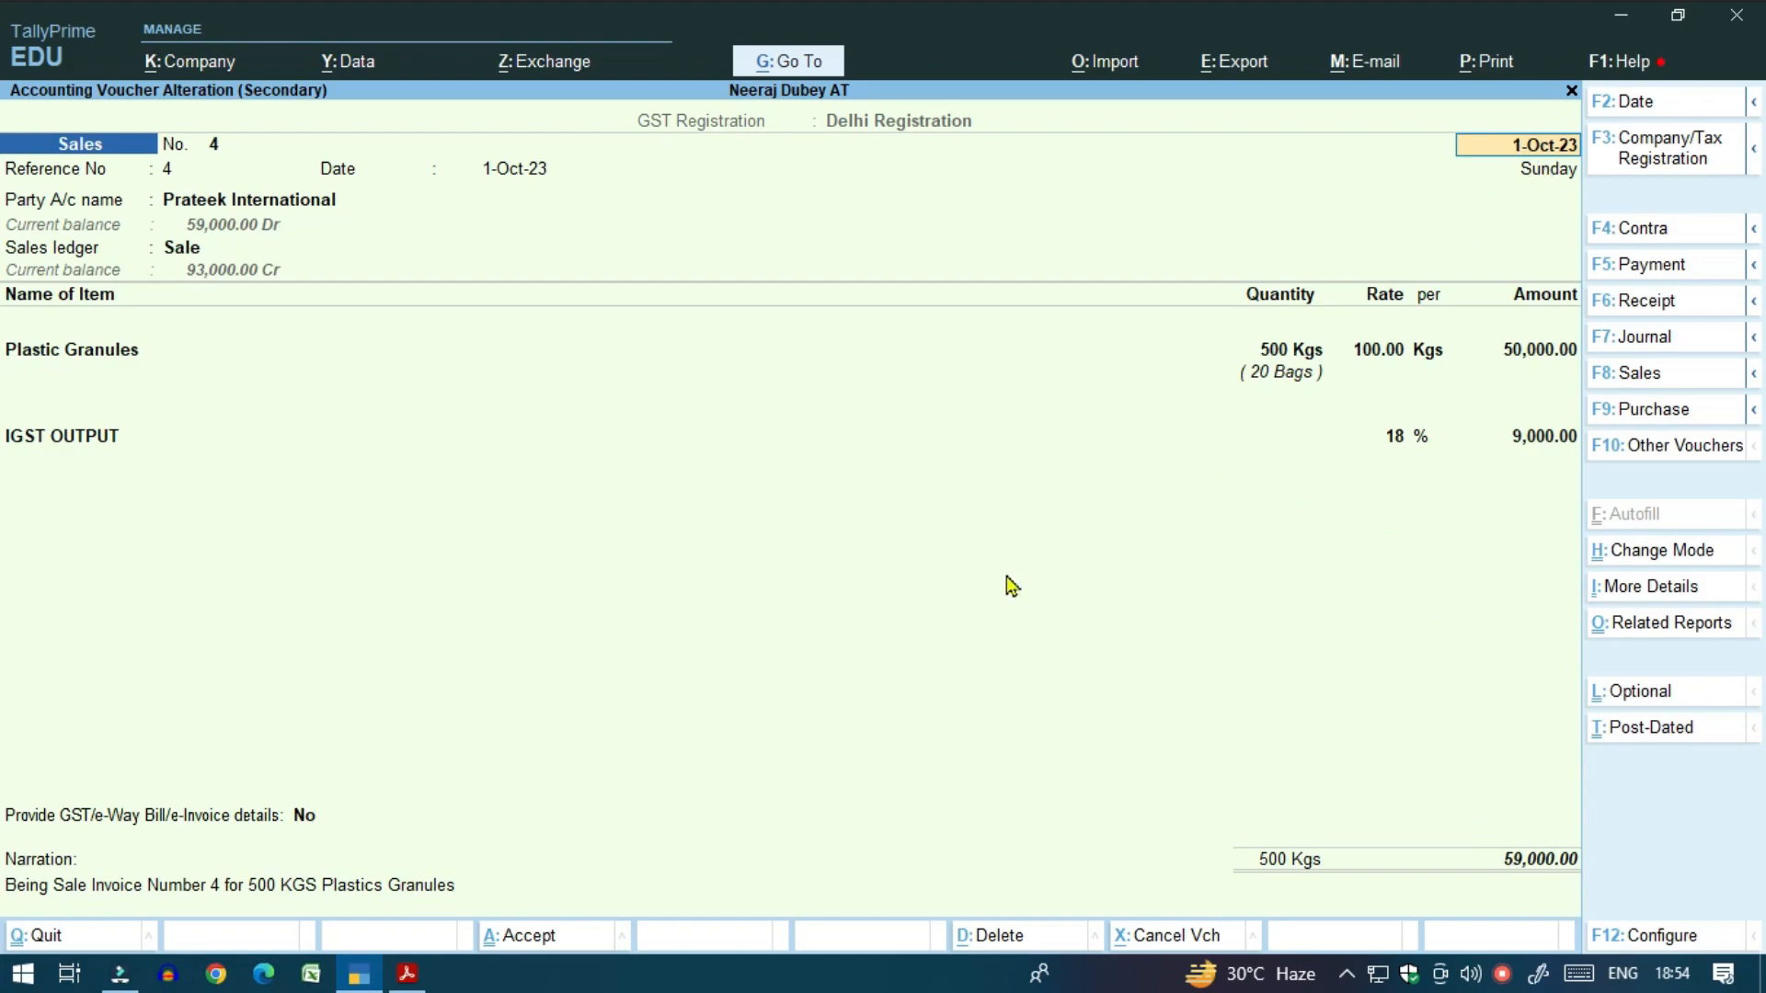
click(407, 974)
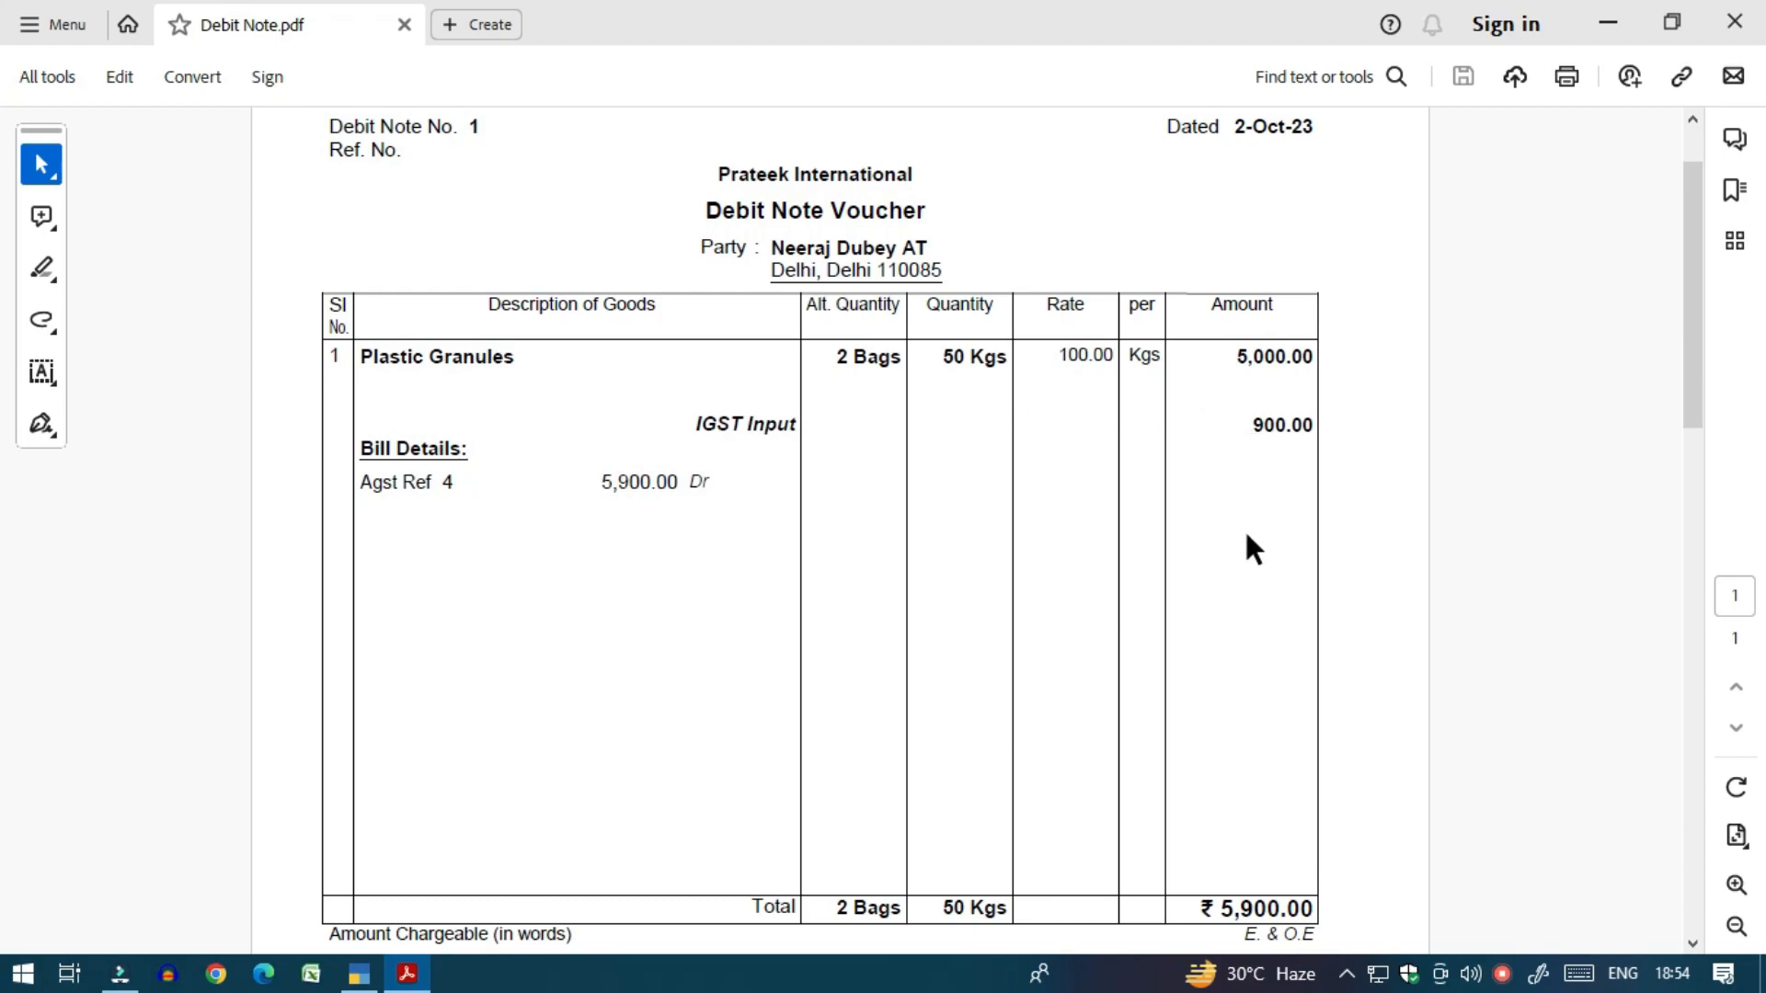
key(alt+Tab)
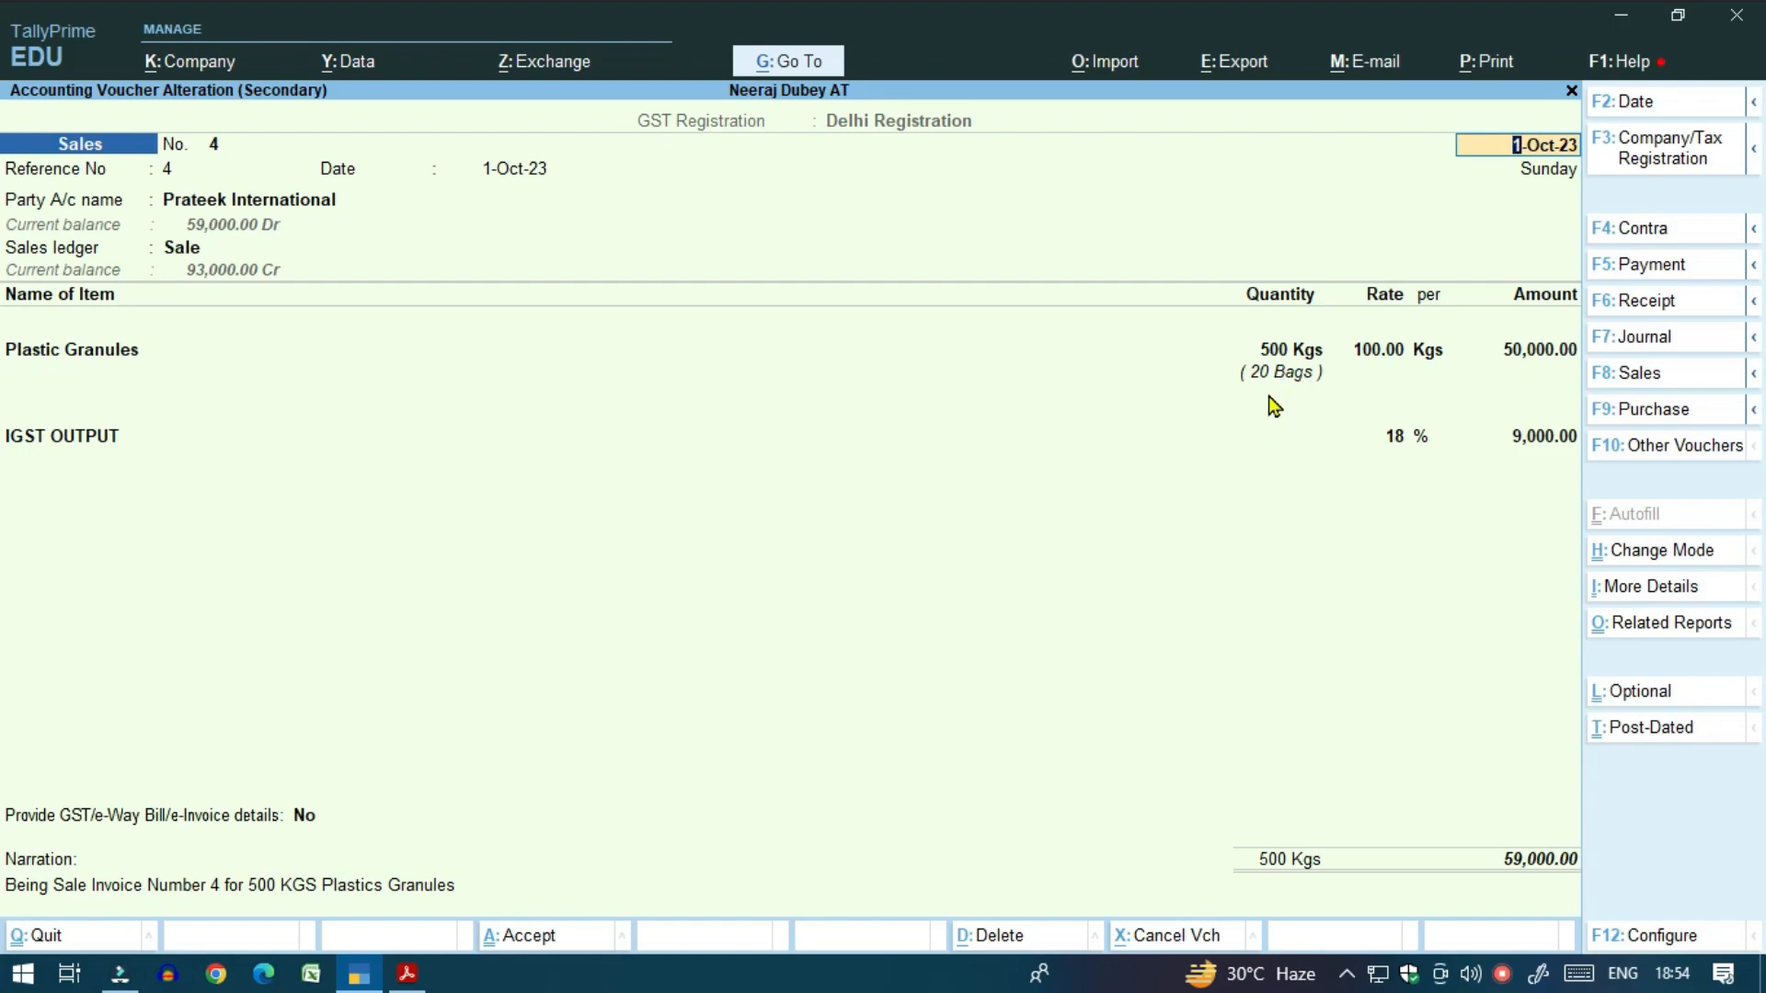
key(alt+Tab)
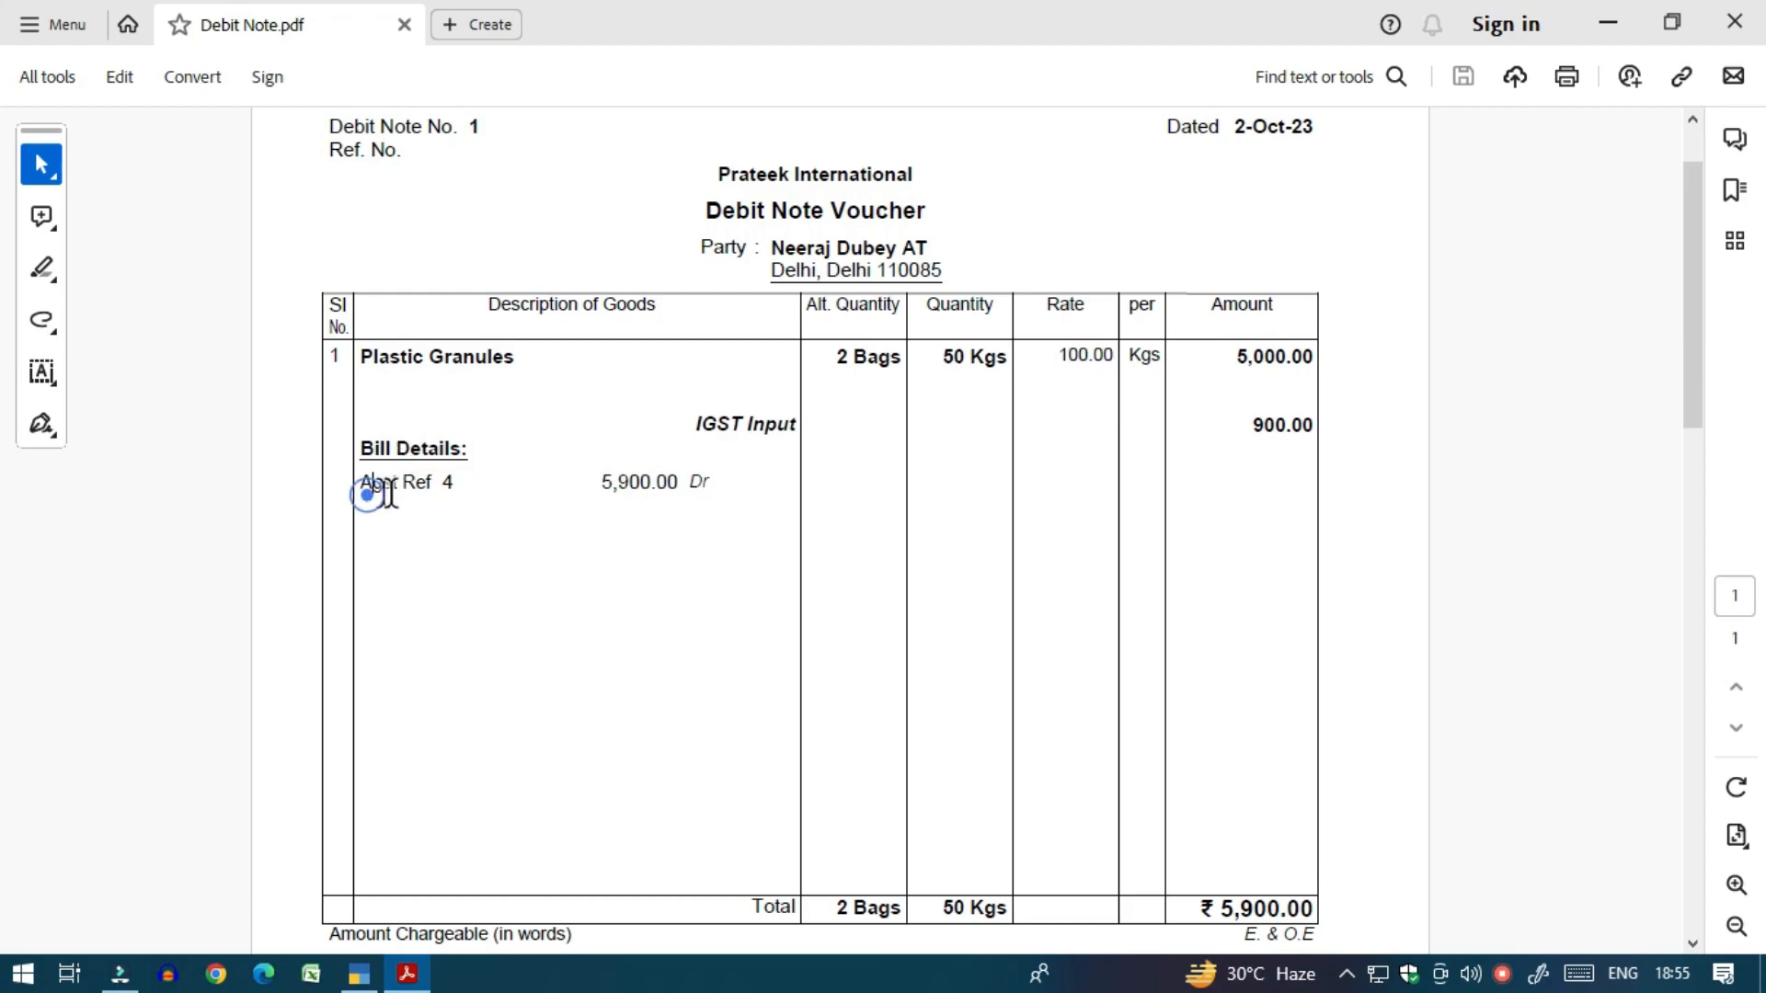
drag(362, 485, 466, 488)
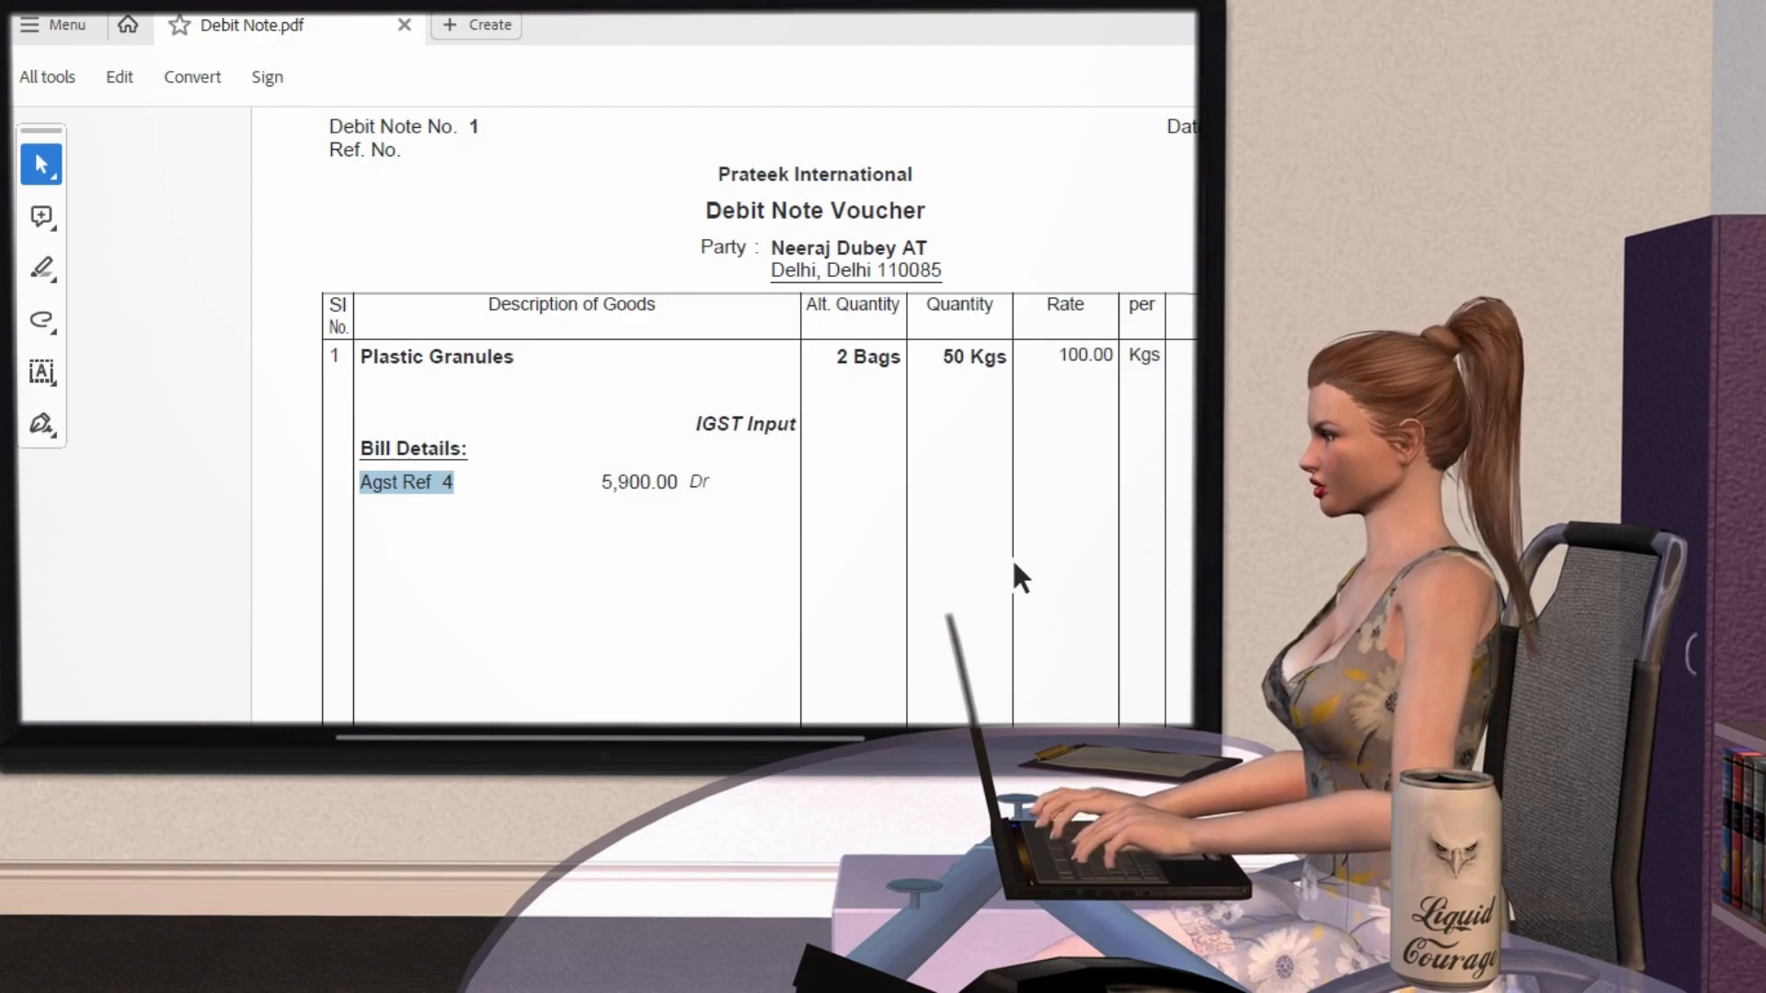
click(1047, 494)
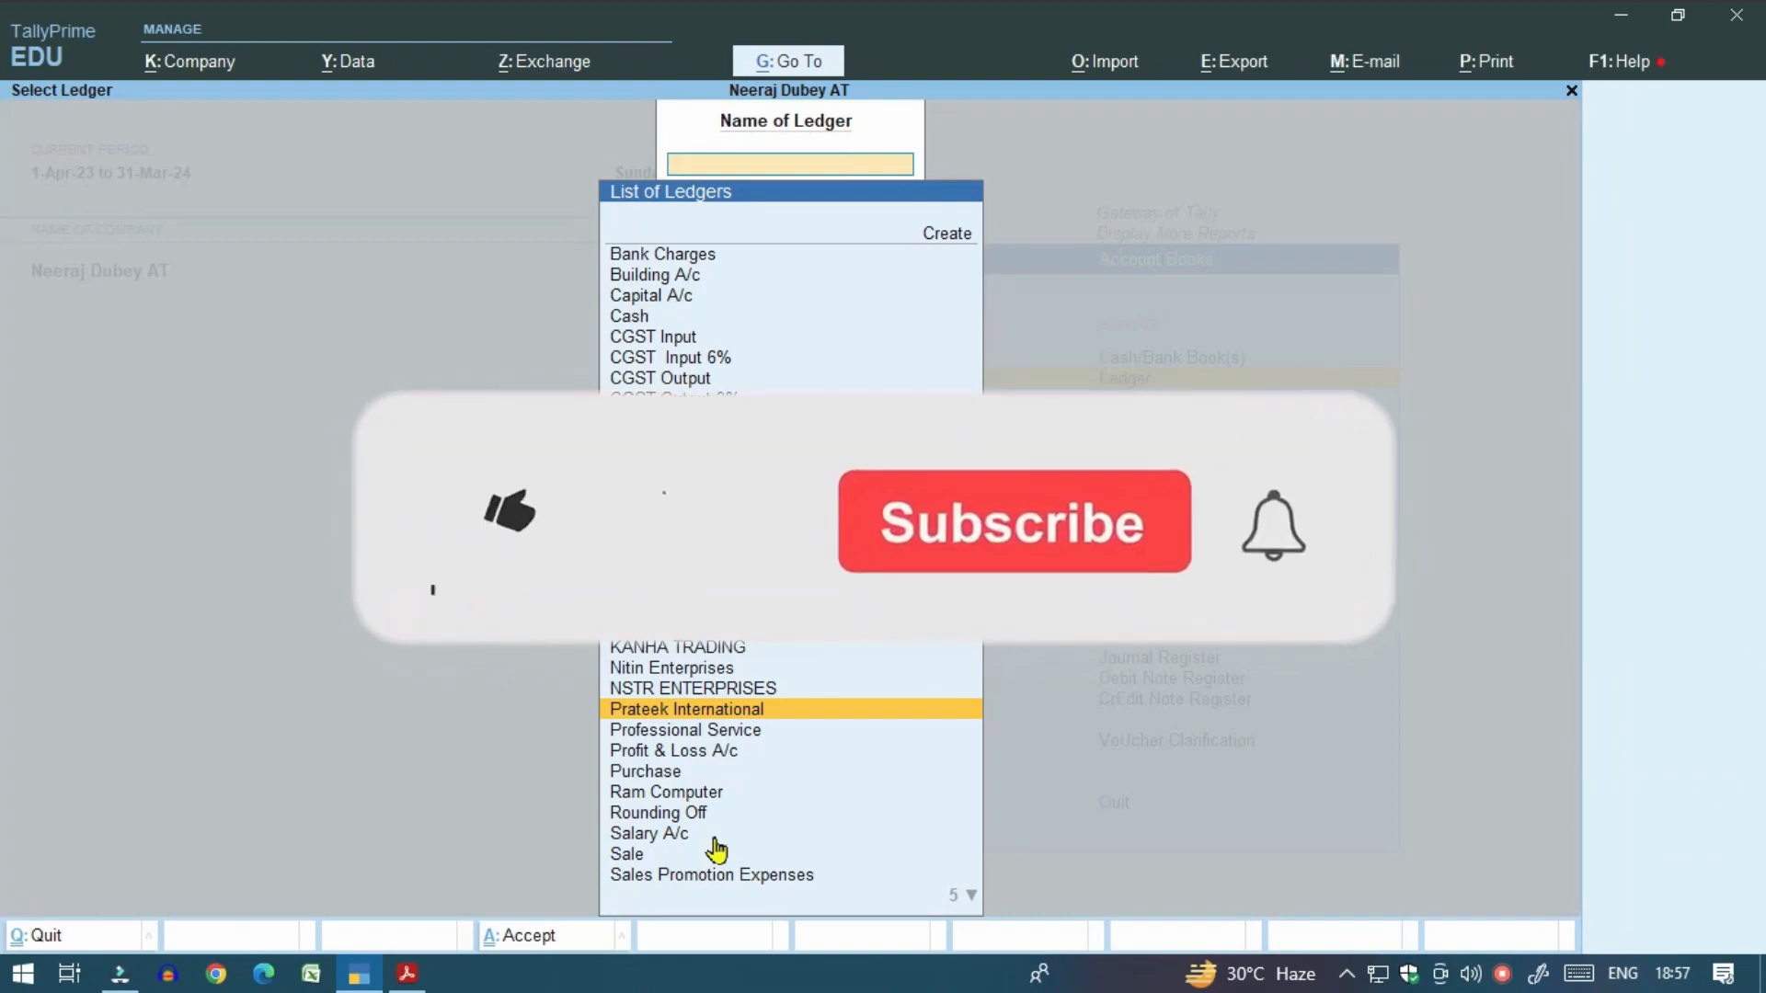
Return to the Gateway of Tally in TallyPrime and start a new voucher dated 2-Oct-23.
key(Escape)
key(Escape)
key(Escape)
key(Escape)
key(Escape)
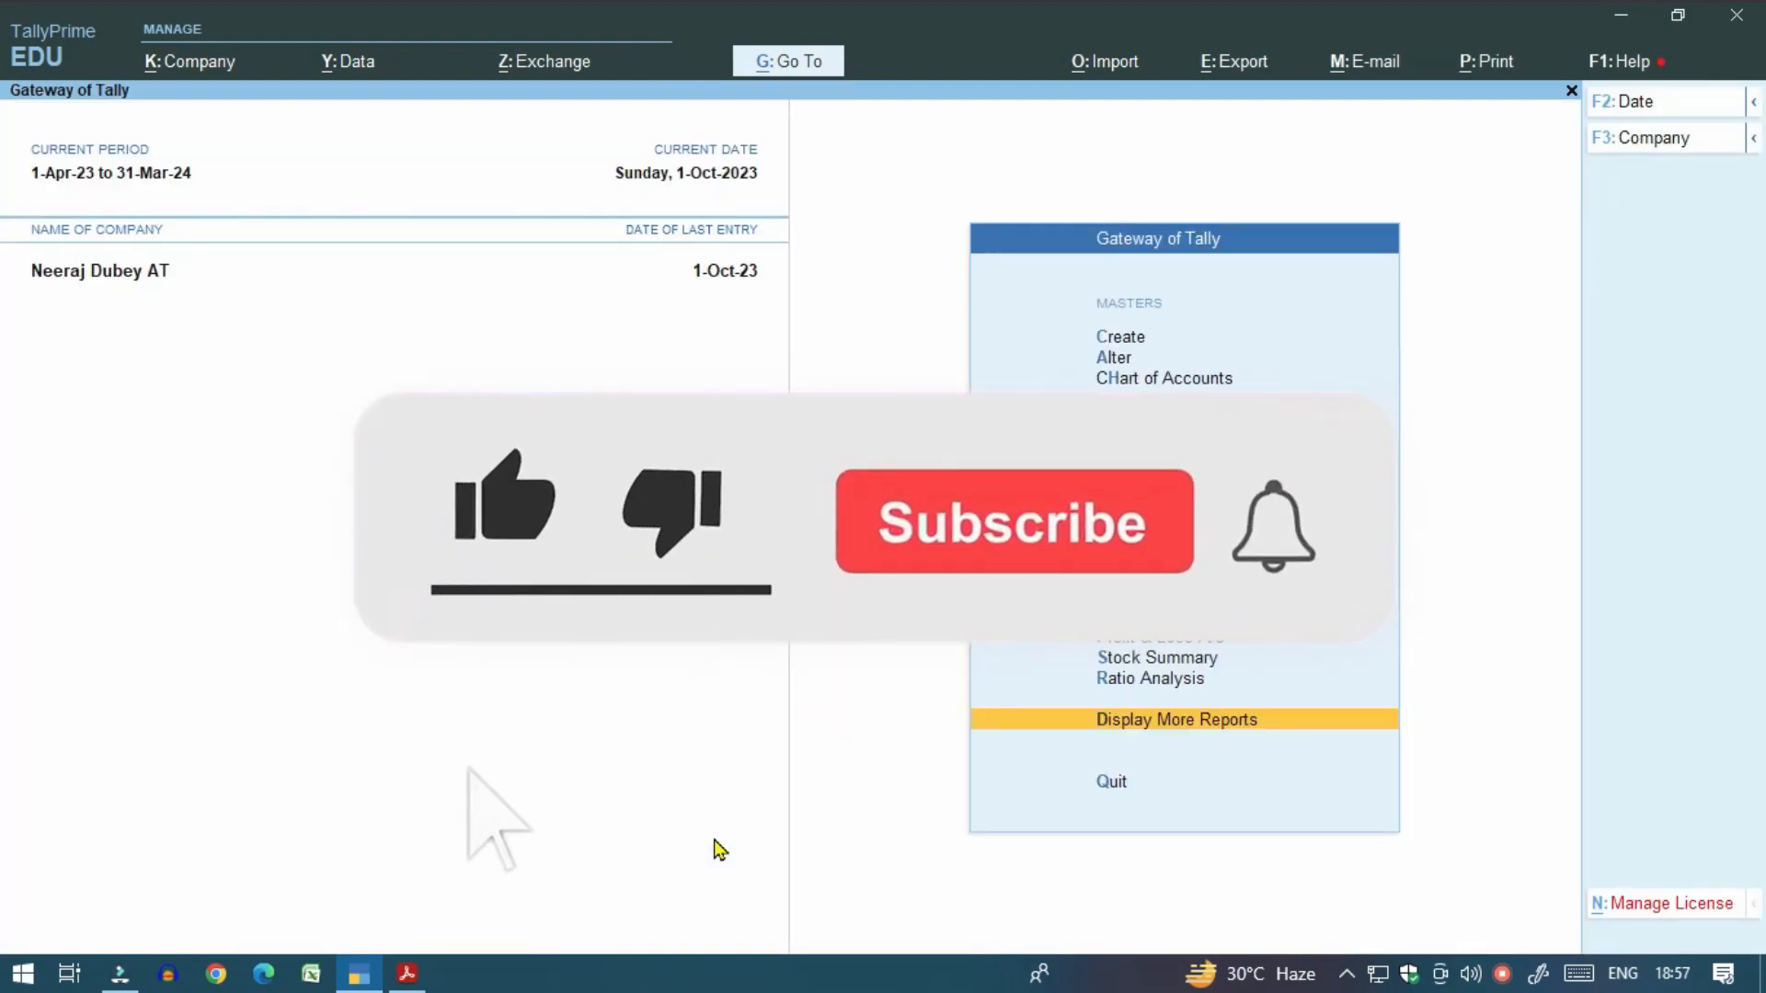
key(v)
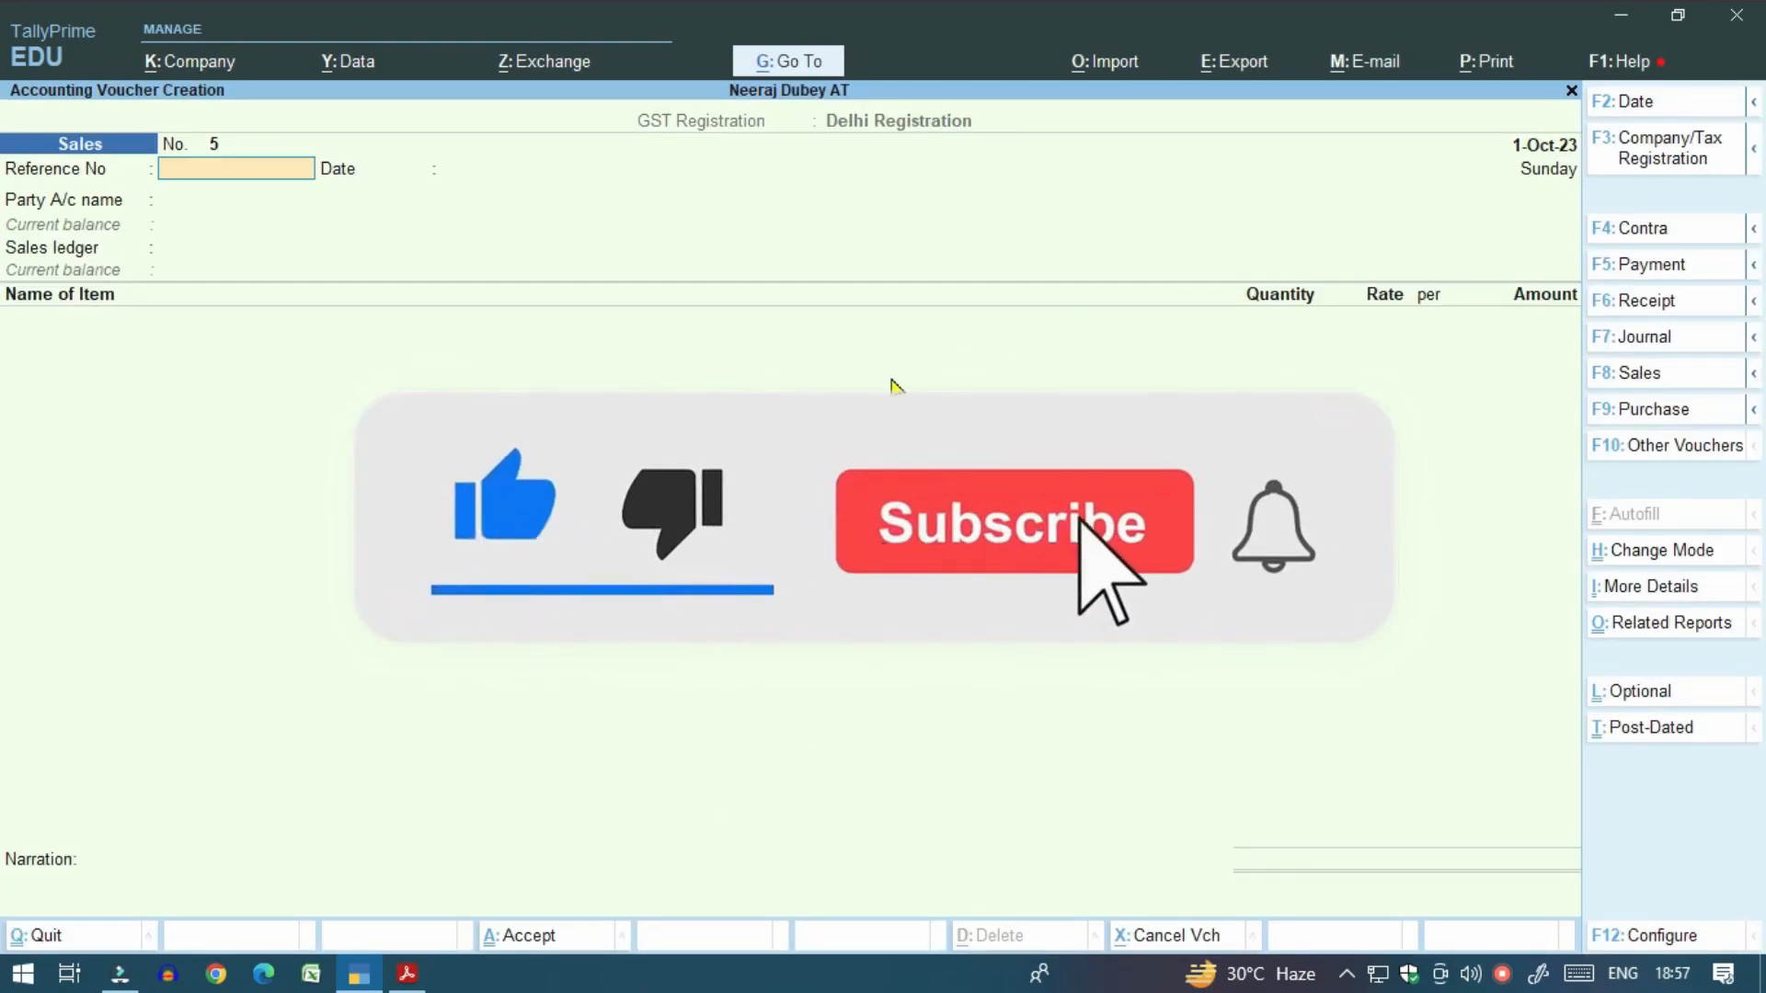
key(F2)
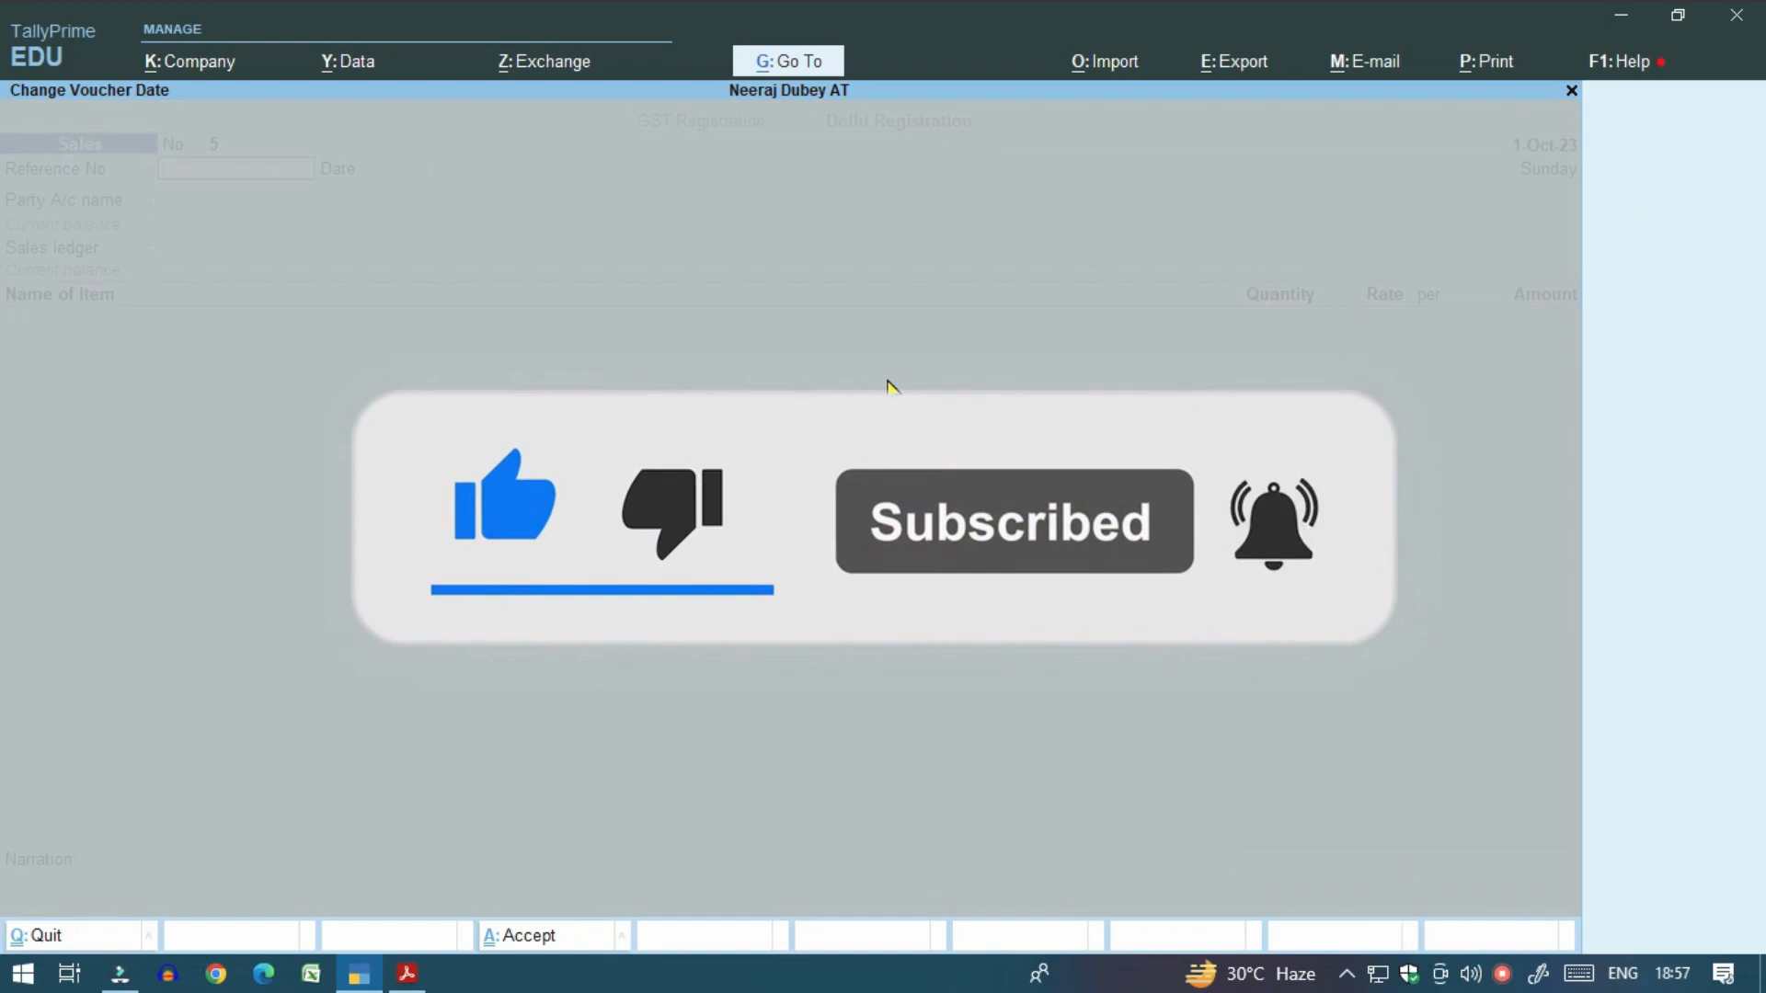
key(Return)
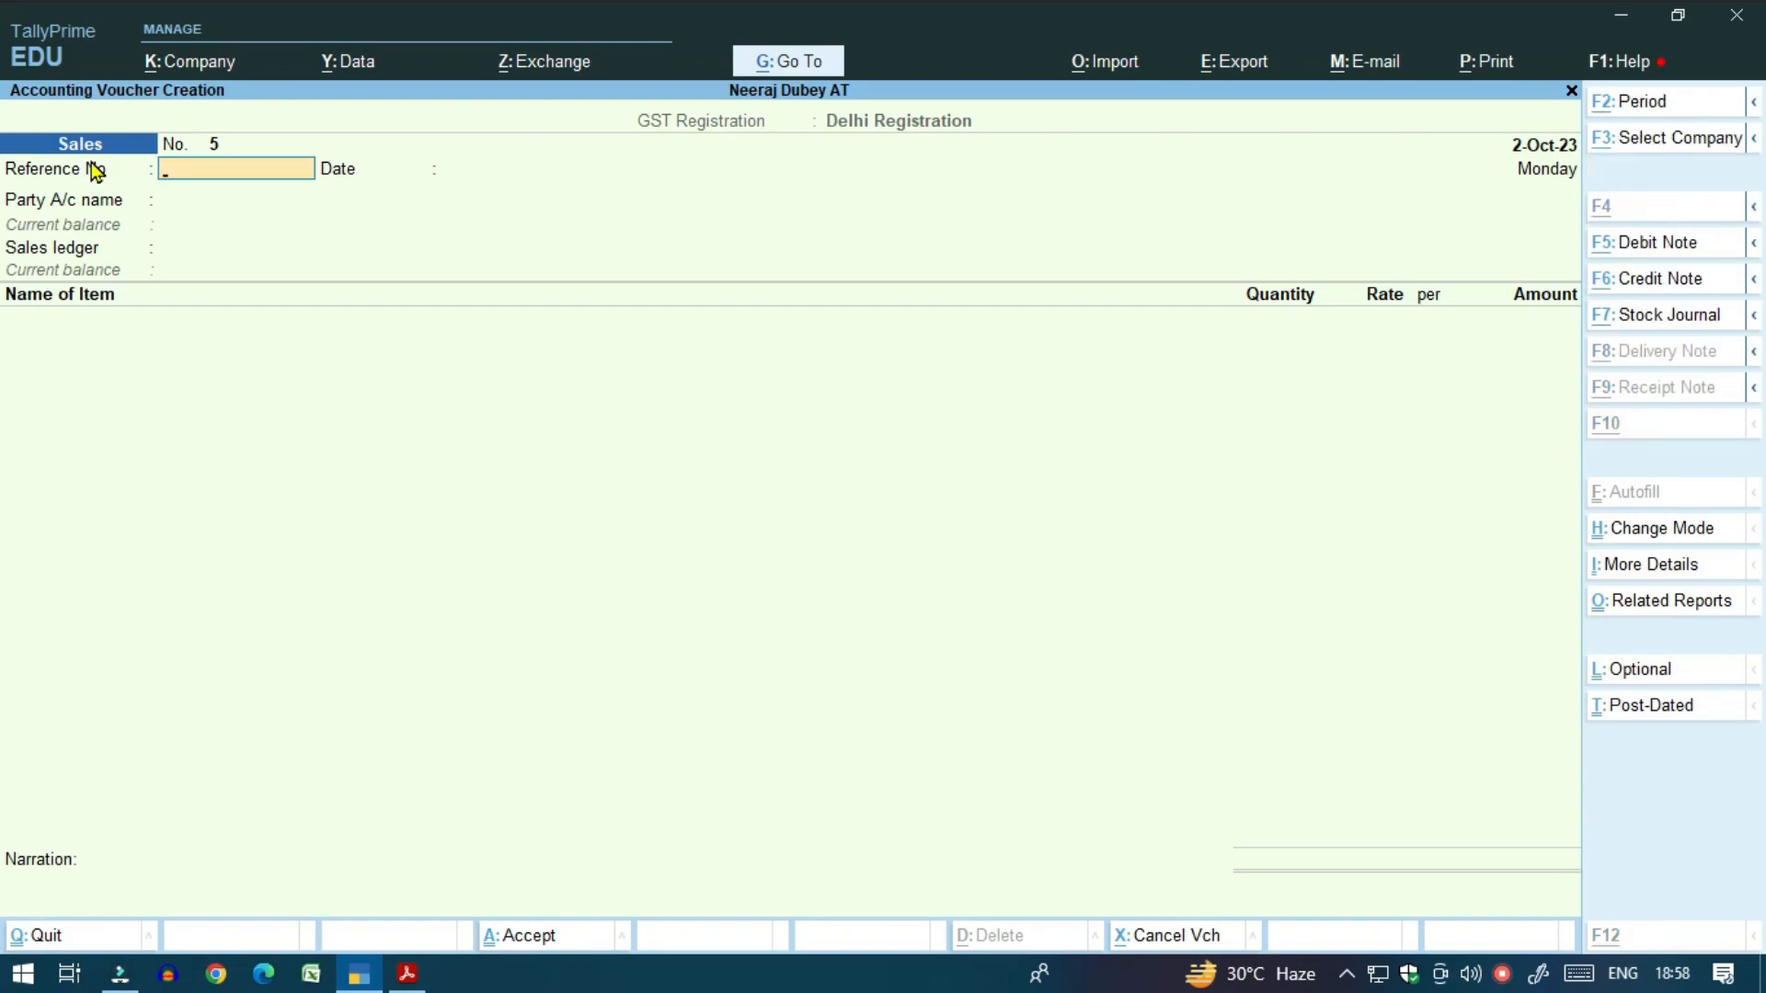
Change the voucher type to Credit Note and use the Item Invoice mode.
key(alt+F6)
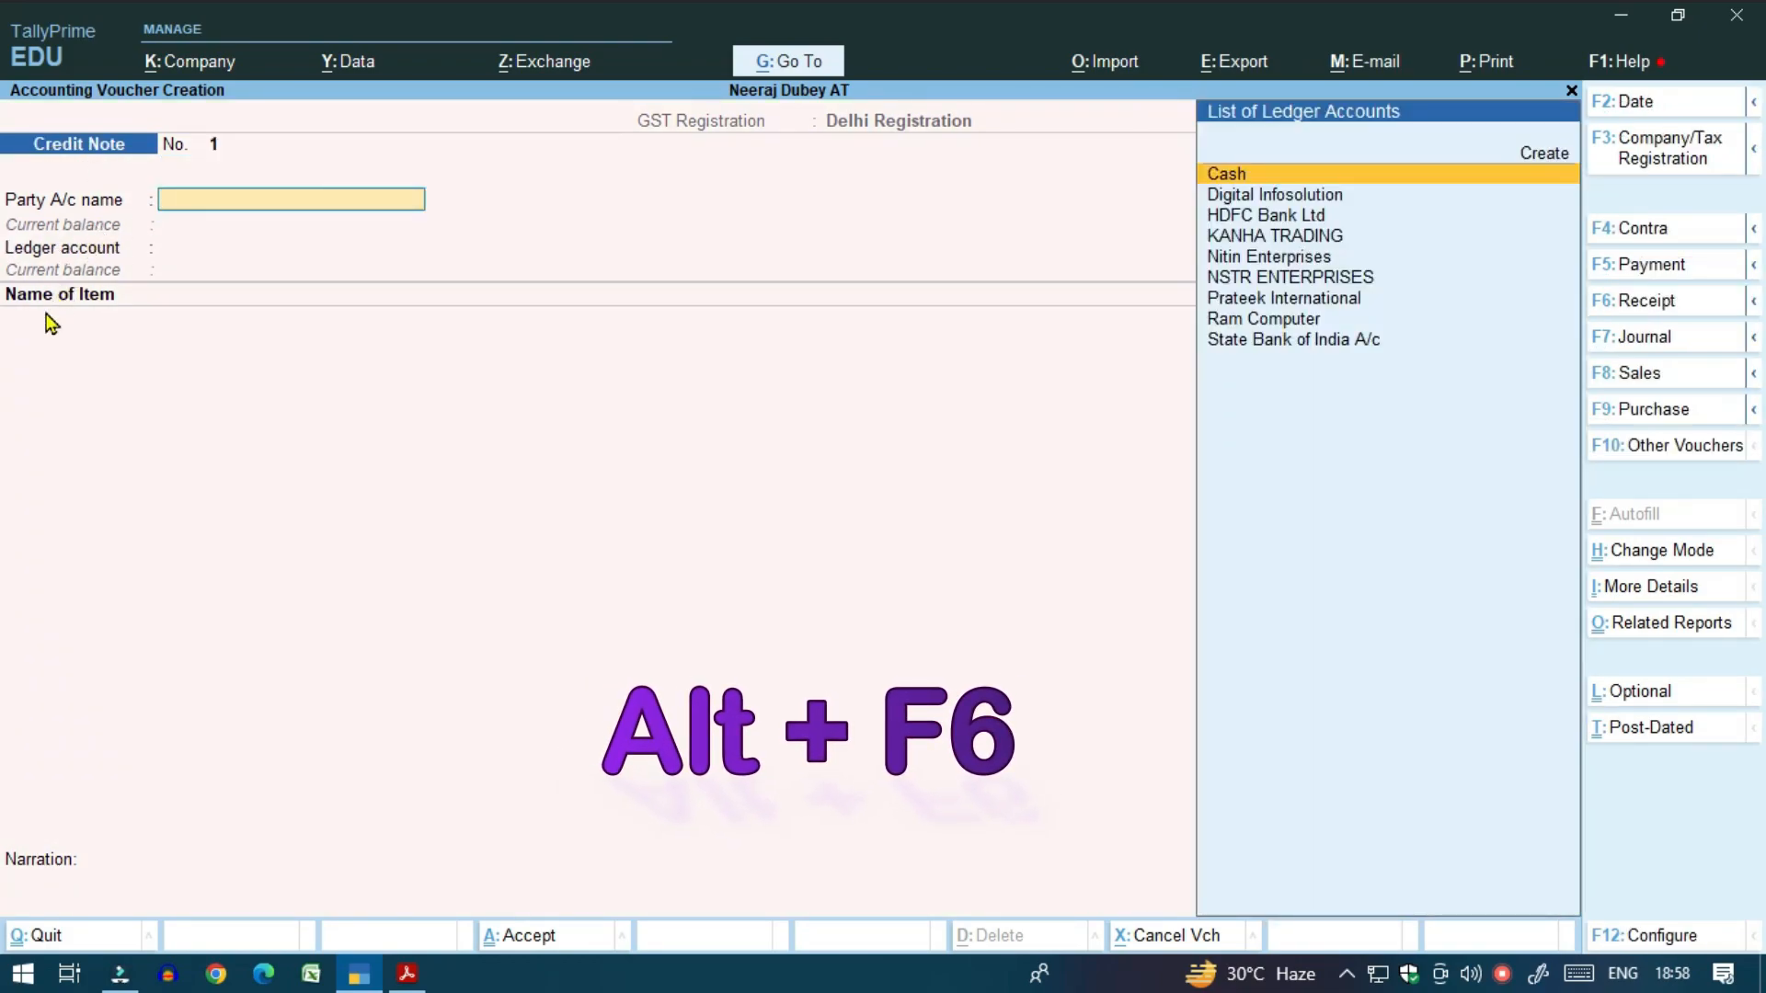
click(1653, 565)
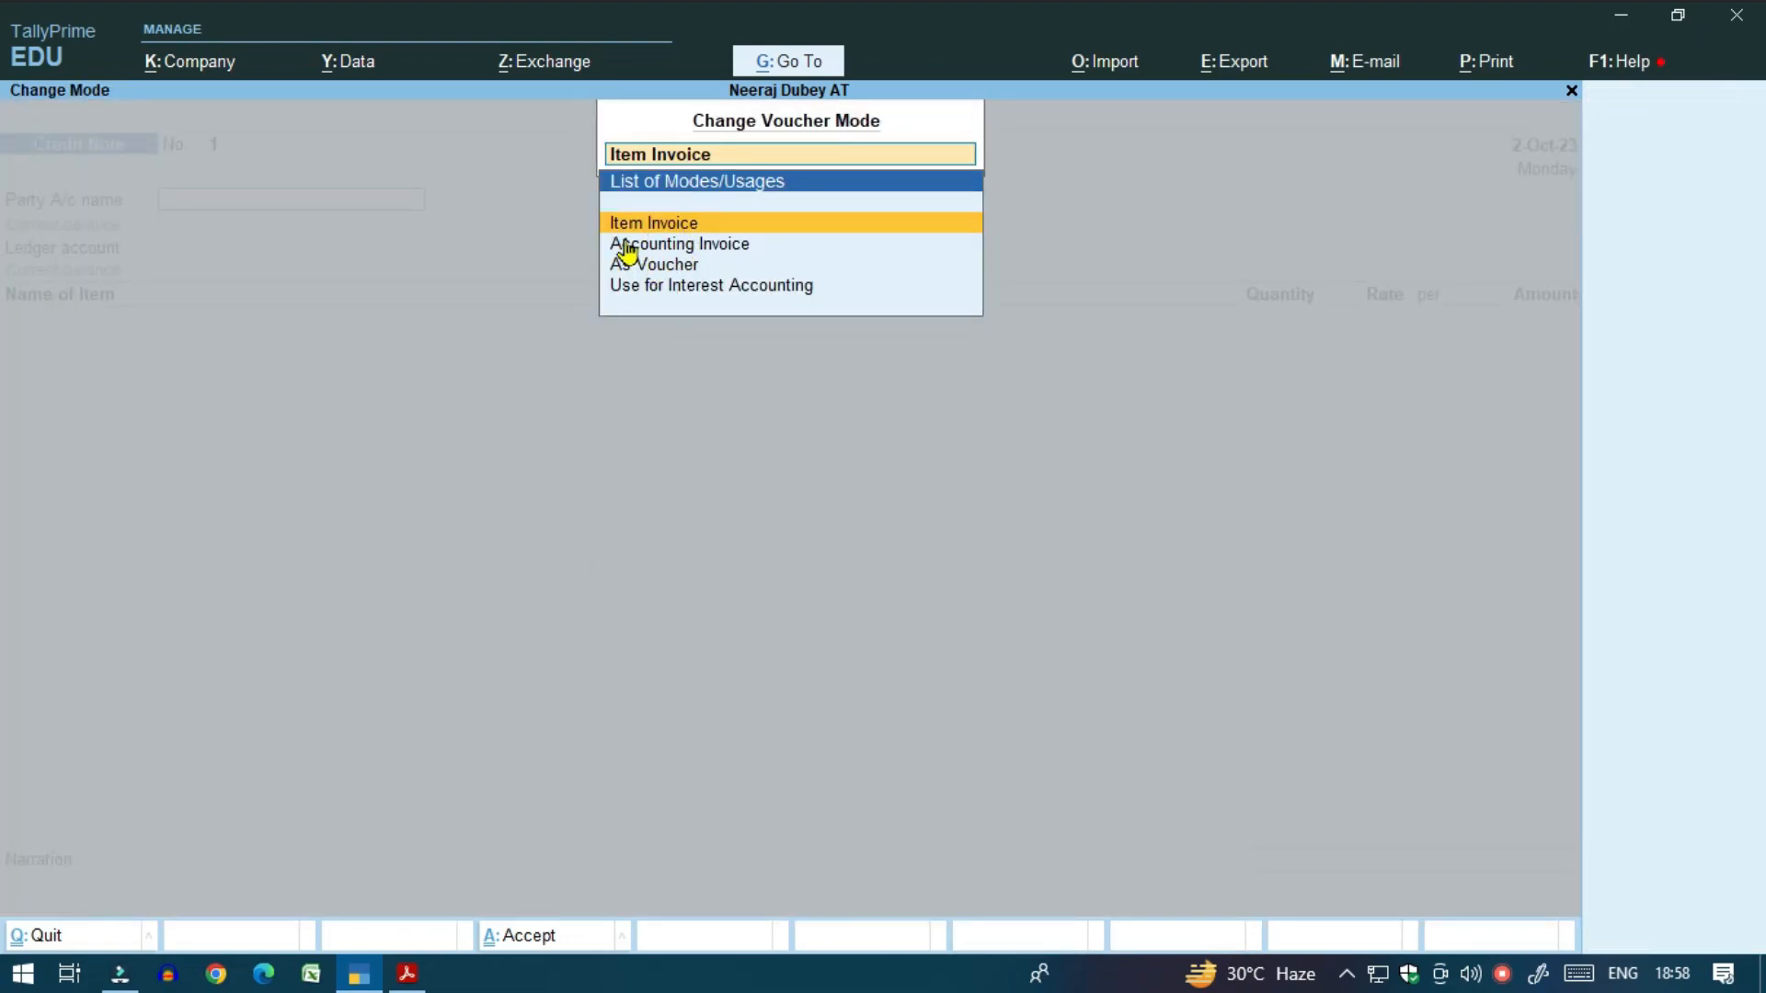
key(Return)
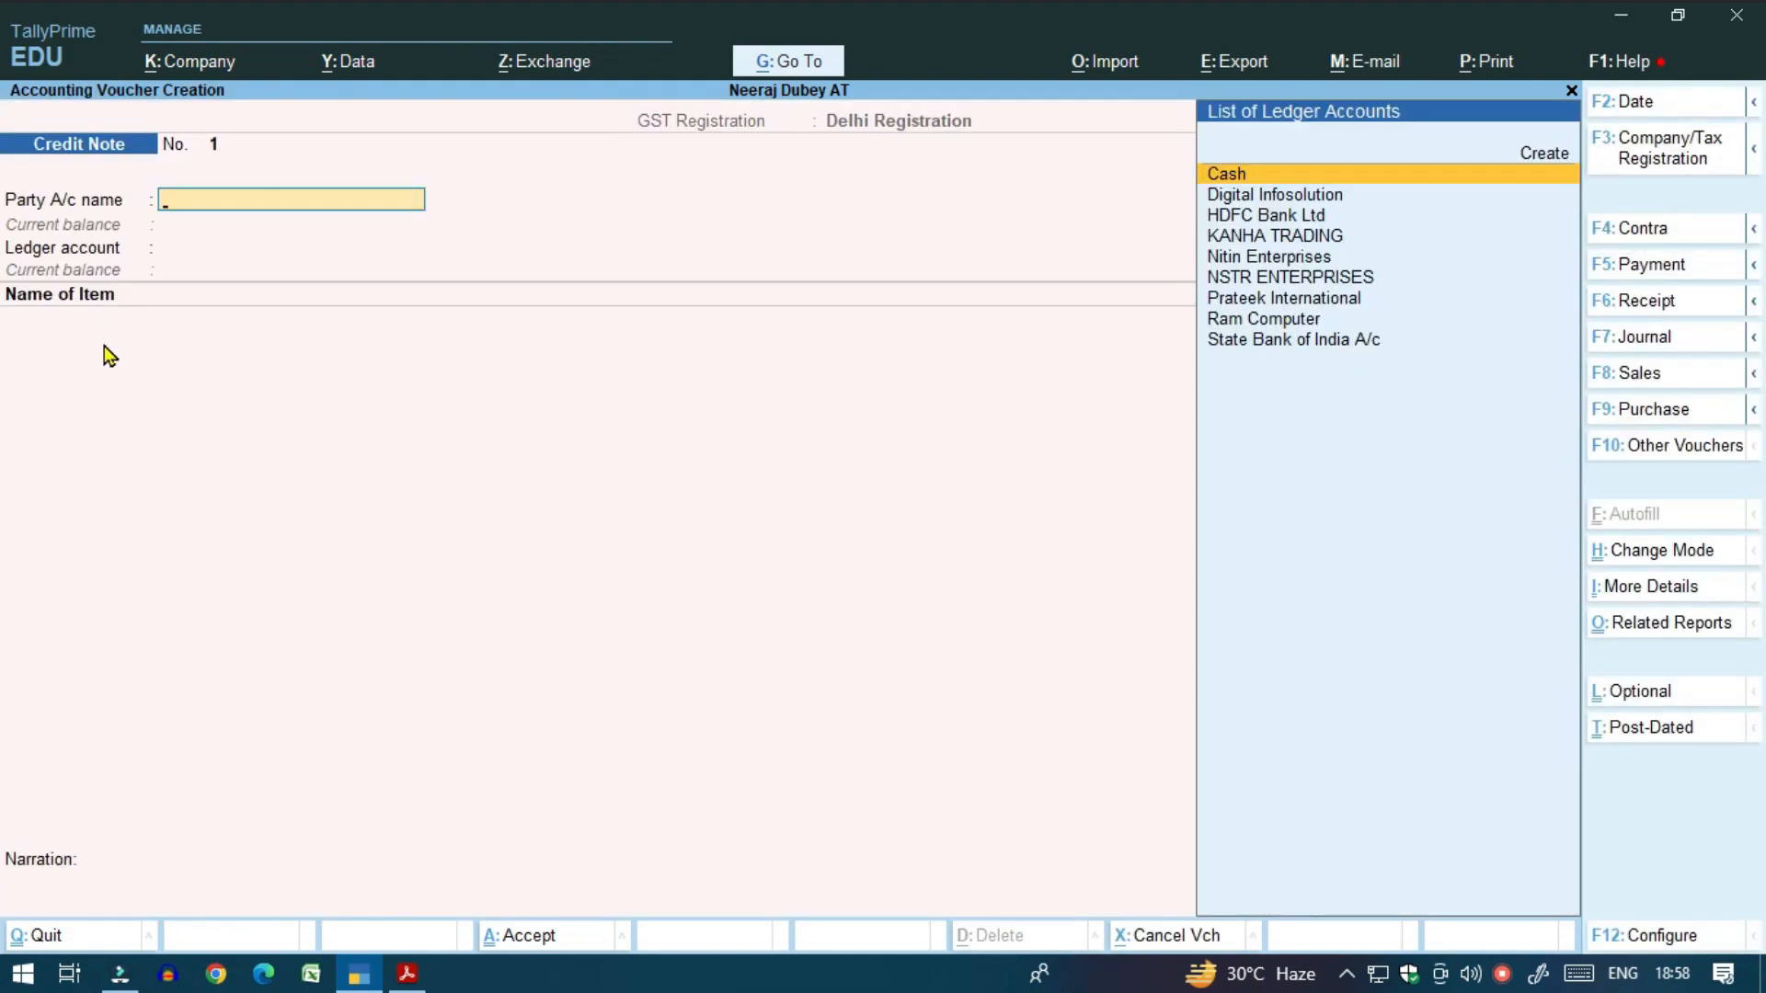
Set the party account to Prateek International, accept its party details, and choose Sale as the ledger account.
key(Down)
key(Down)
key(Down)
key(Down)
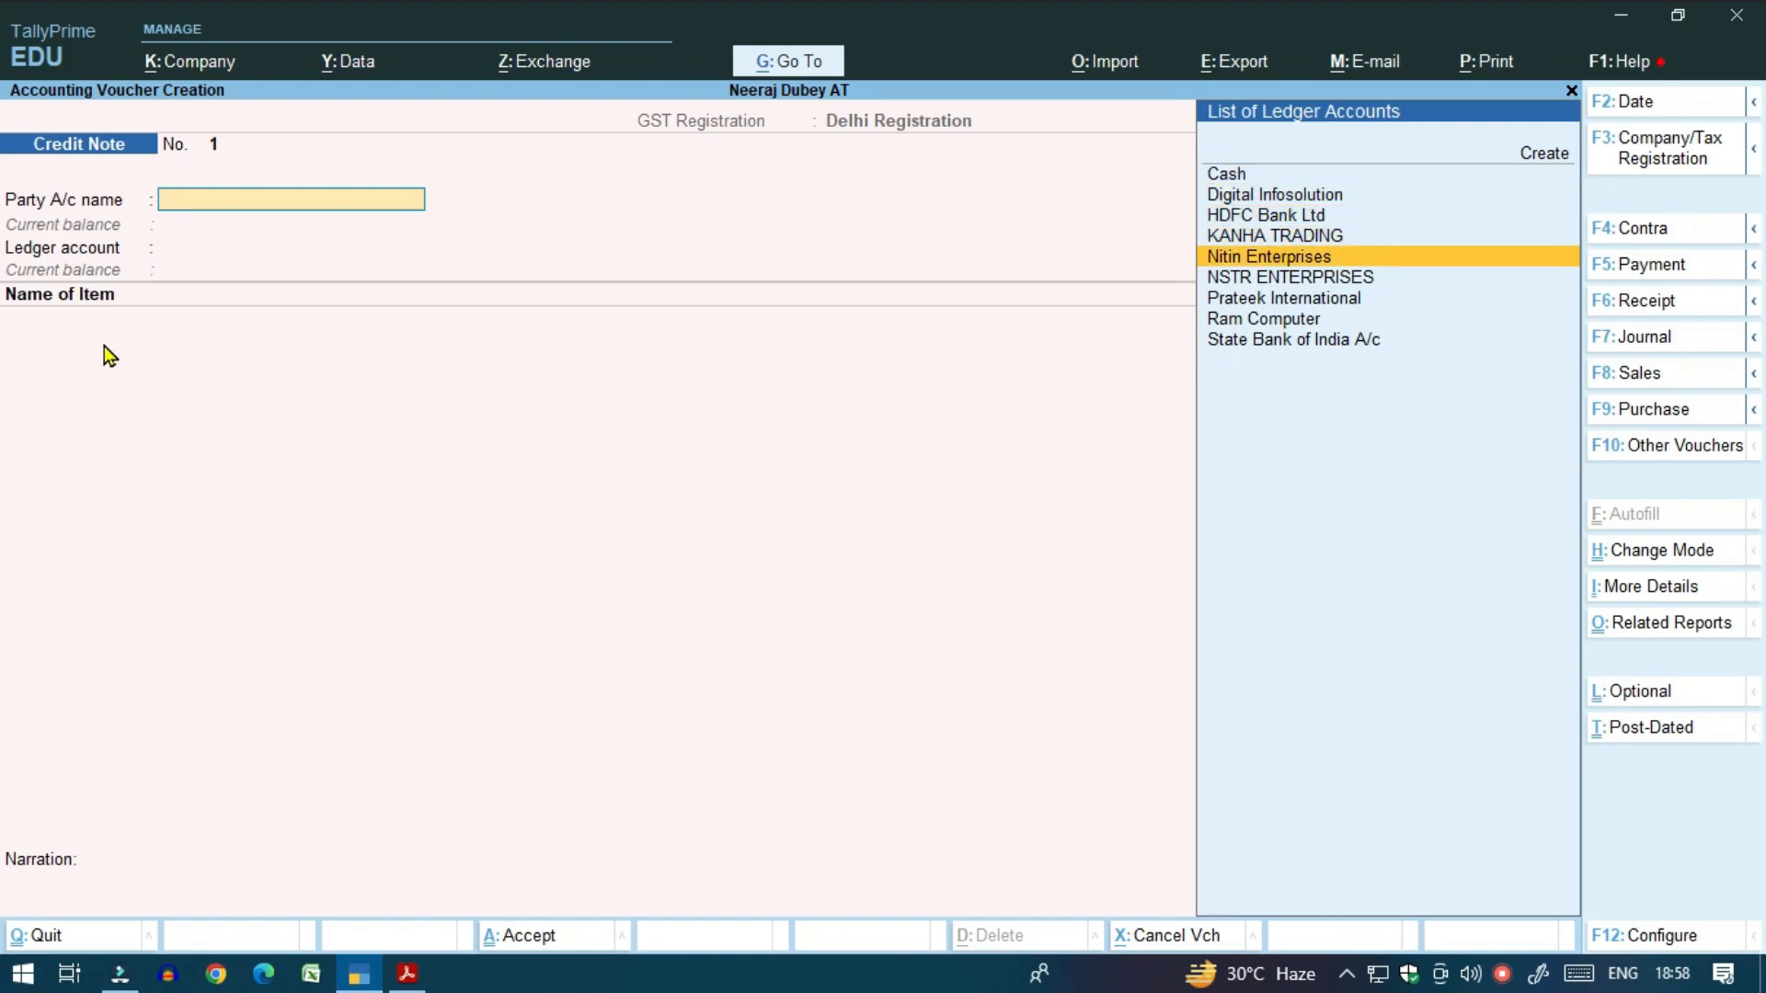
key(Down)
key(Down)
key(Down)
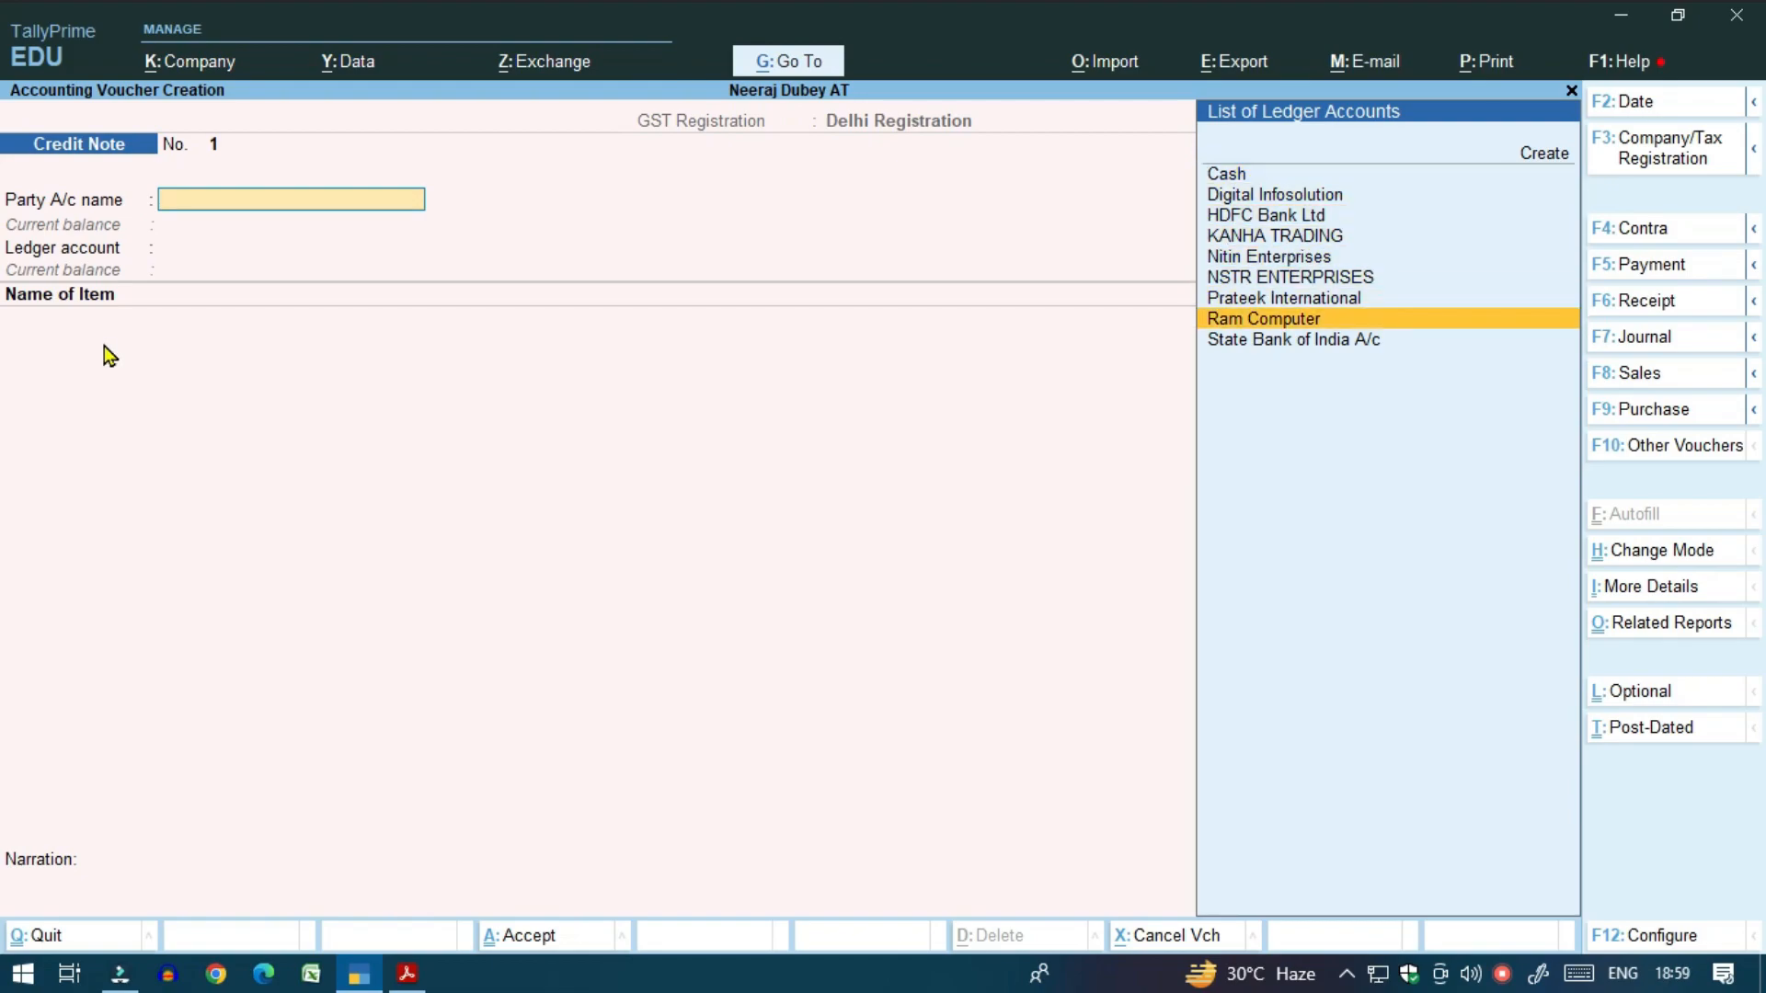
key(Up)
key(Return)
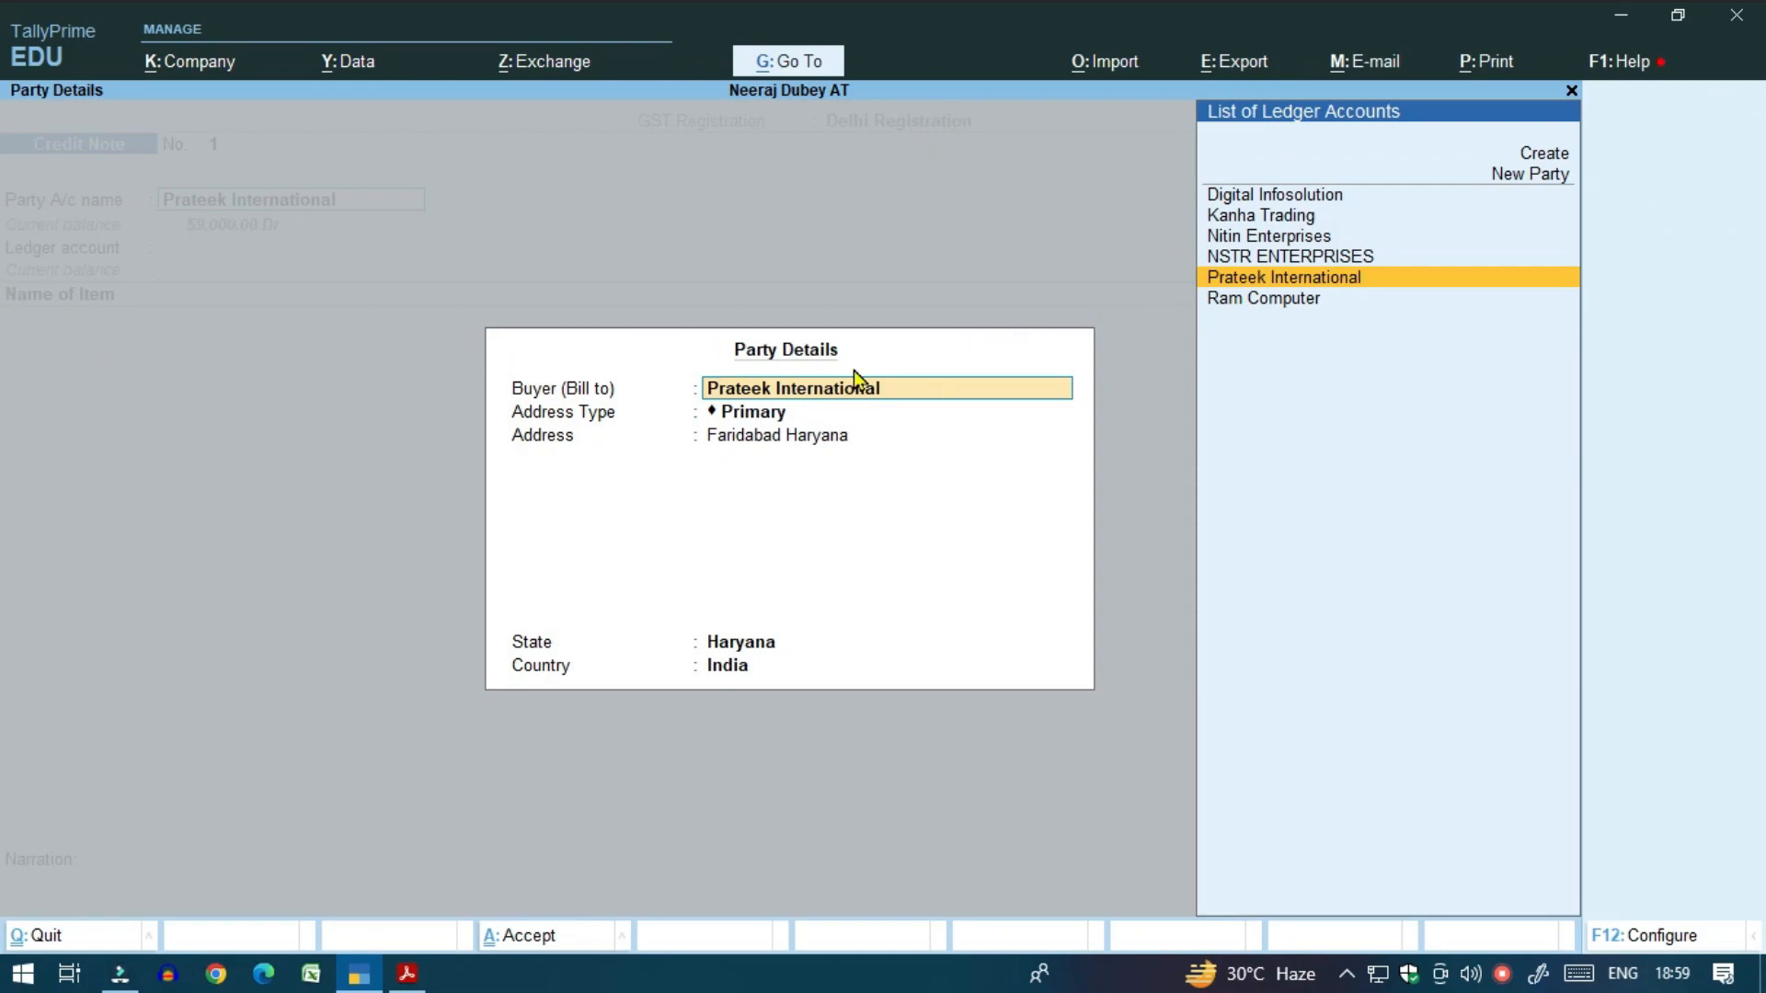
key(ctrl+a)
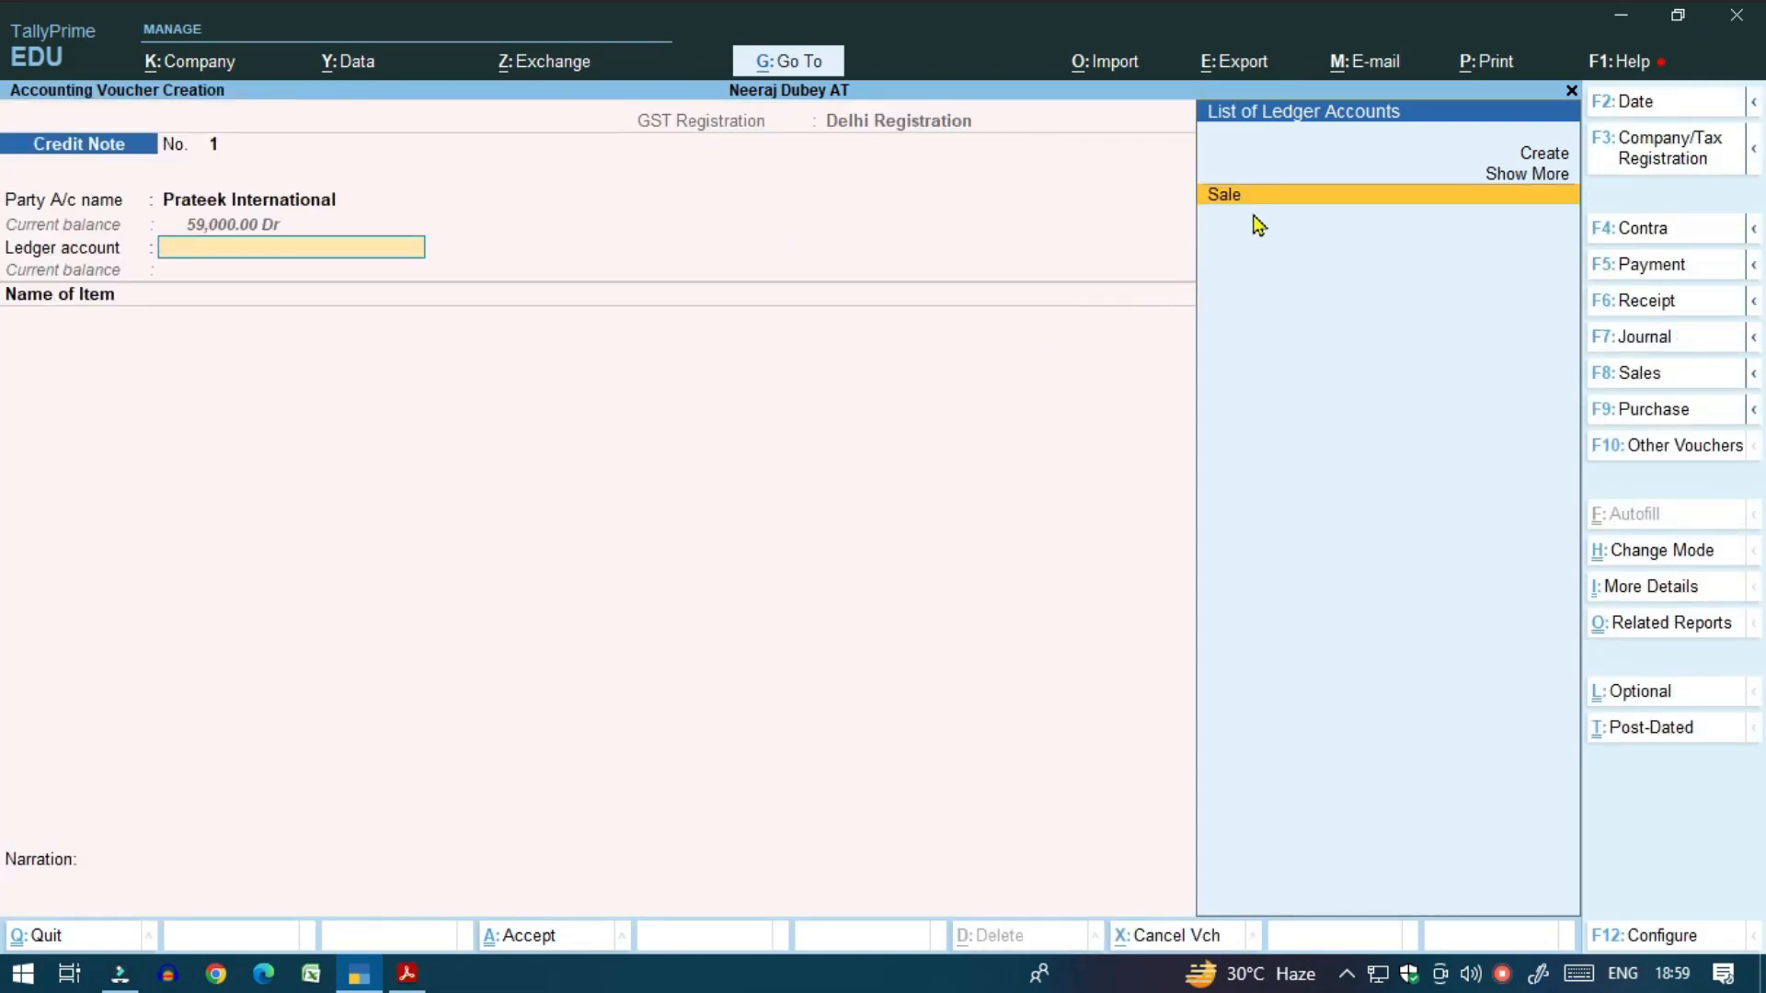
key(Return)
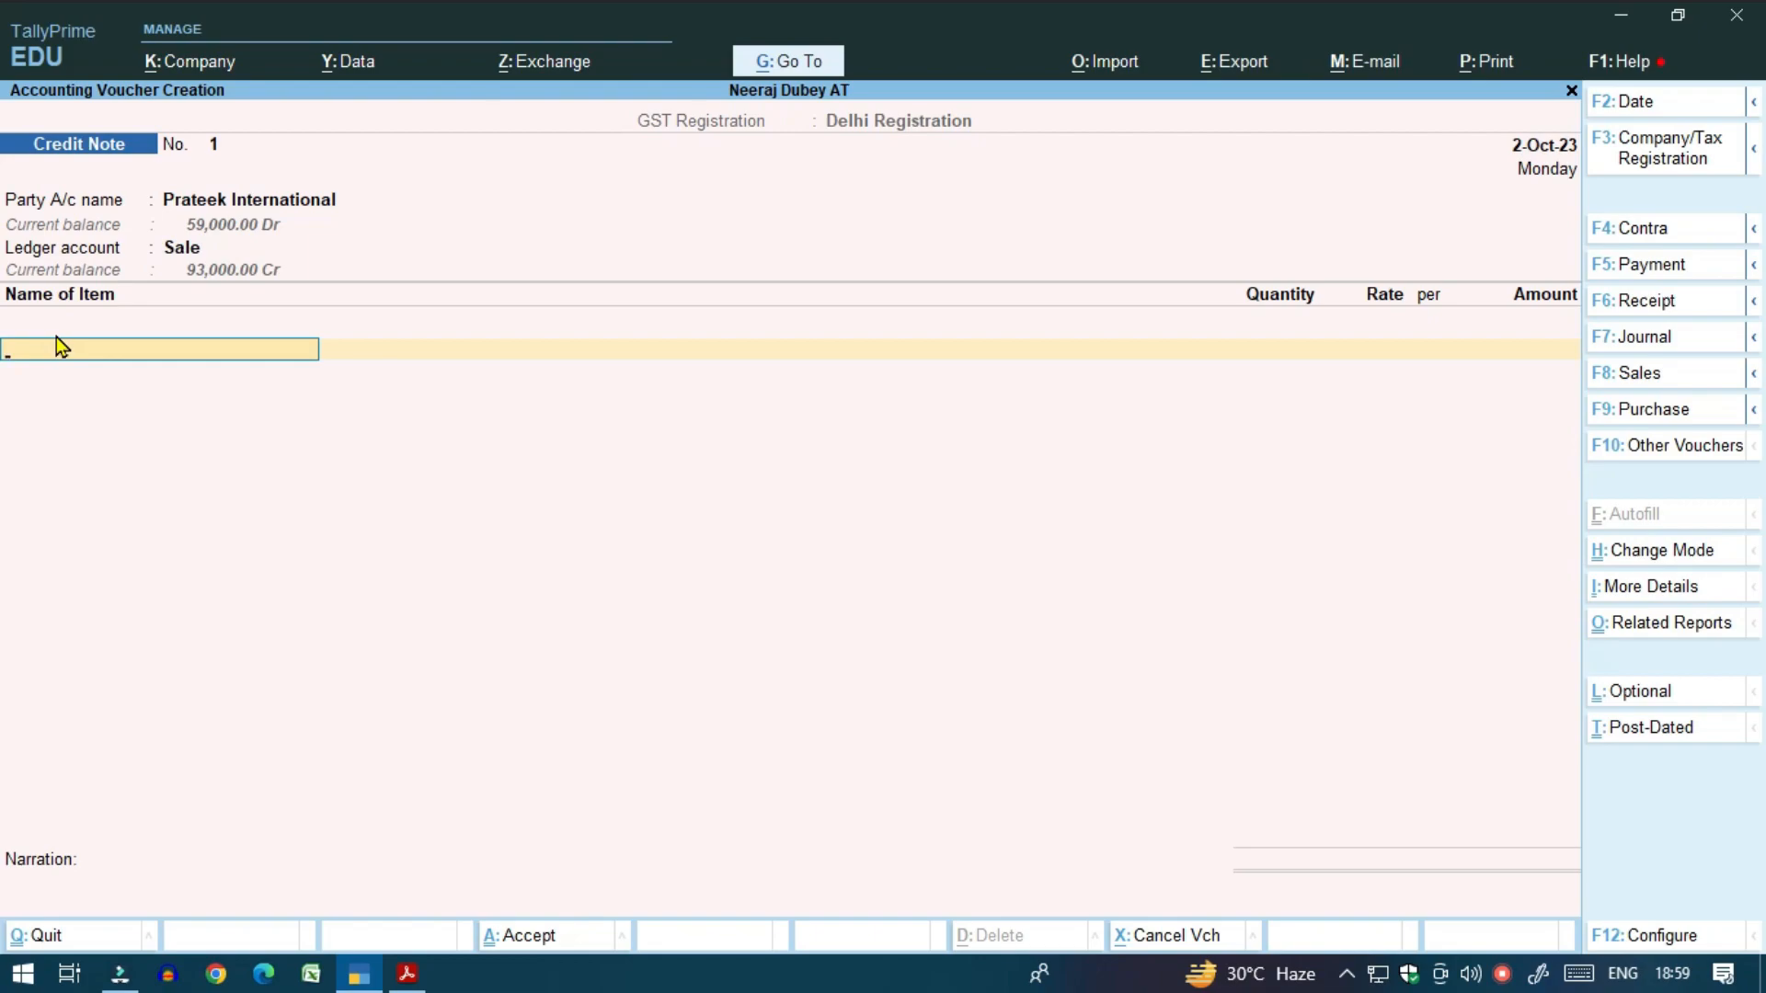
Add Plastic Granules to the credit note with the debit note's quantity of 50 Kgs.
text(Plast)
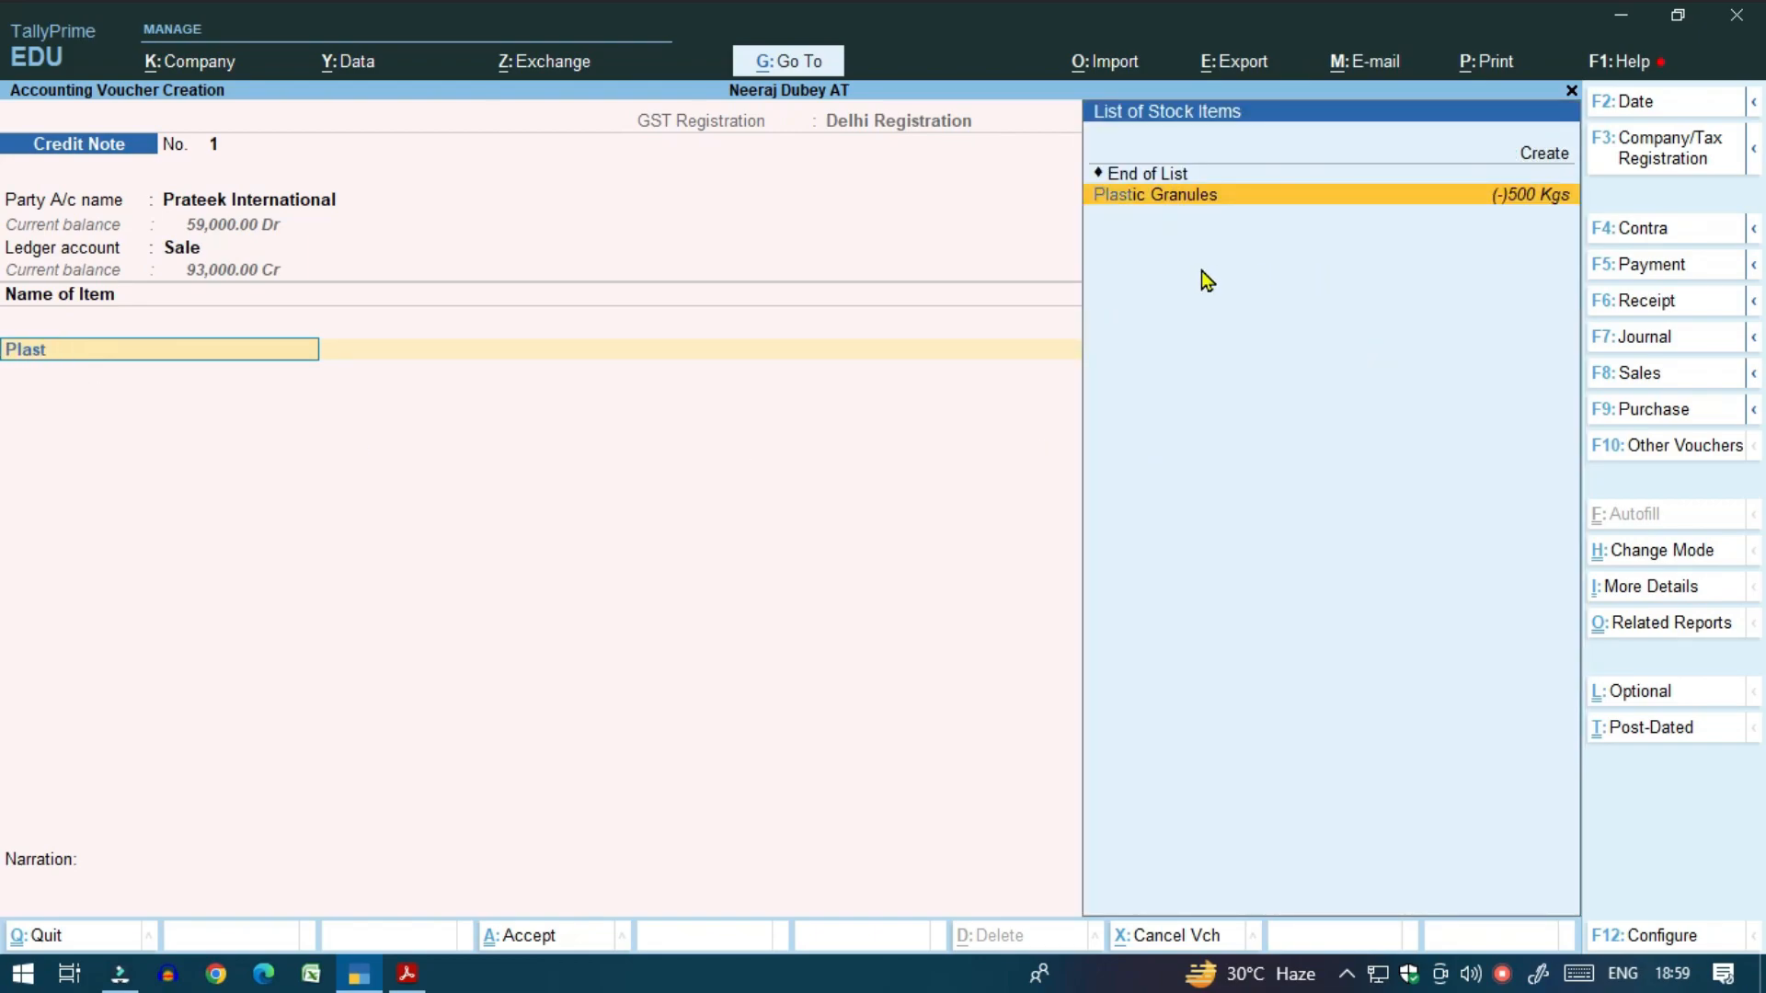
key(Return)
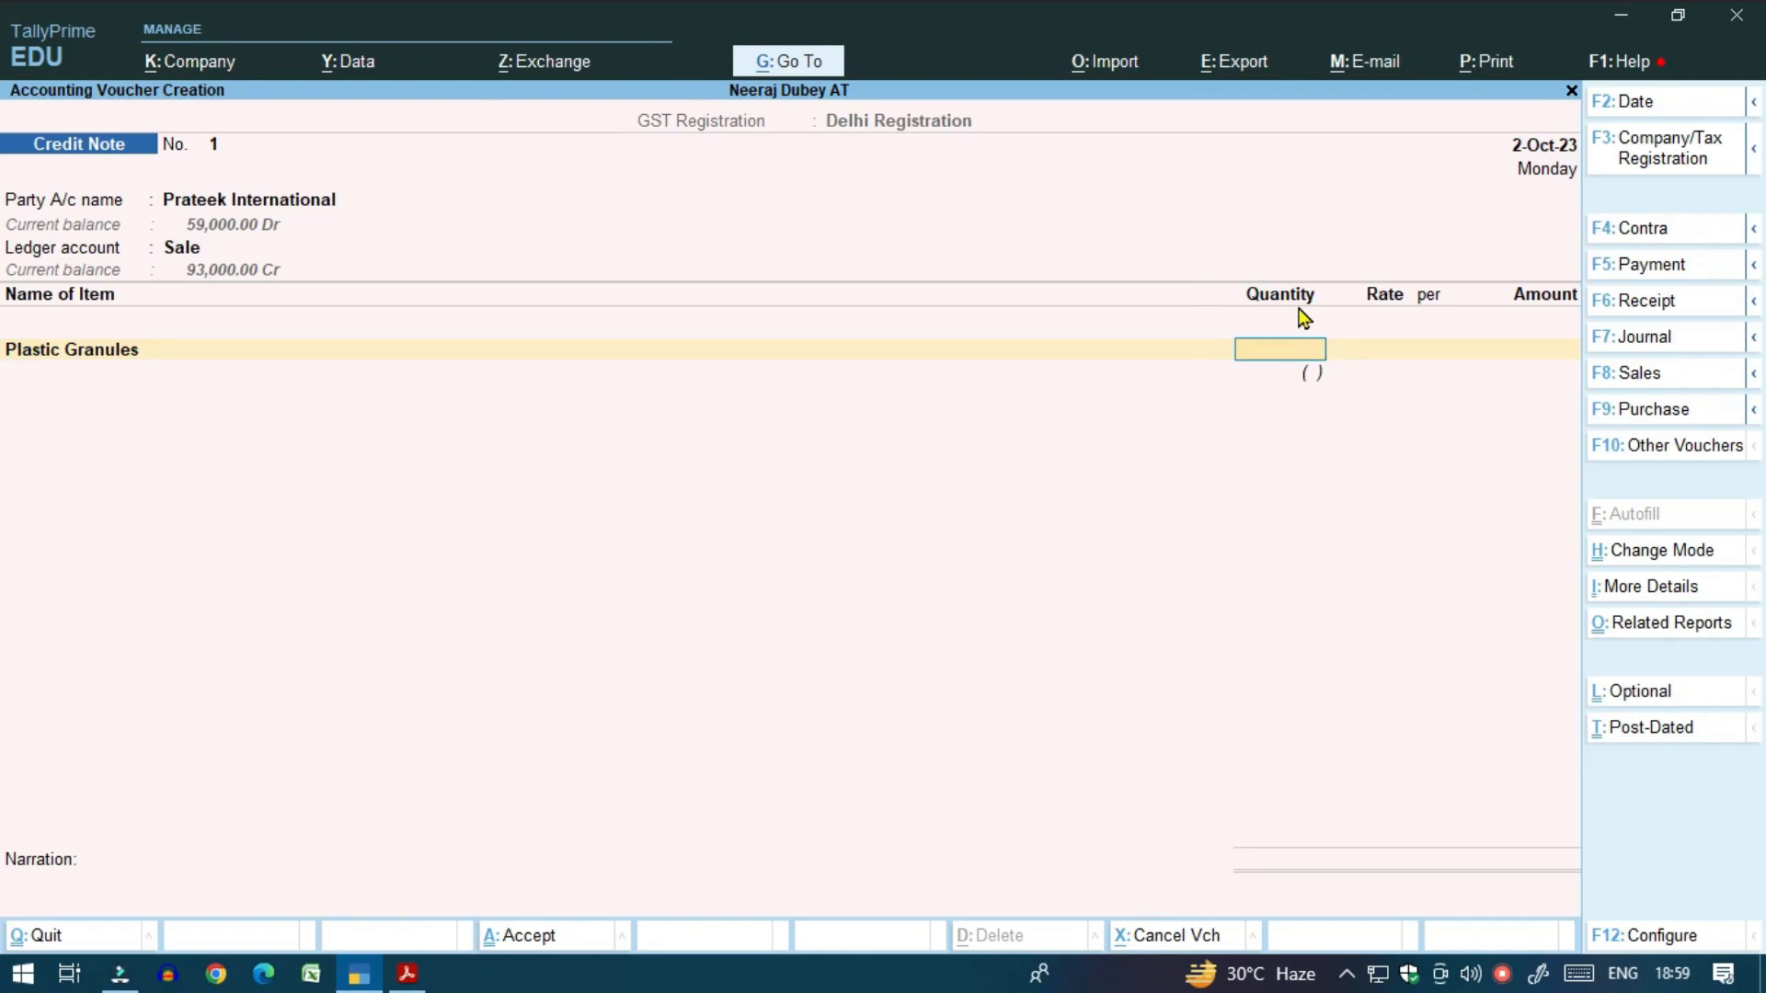
key(alt+Tab)
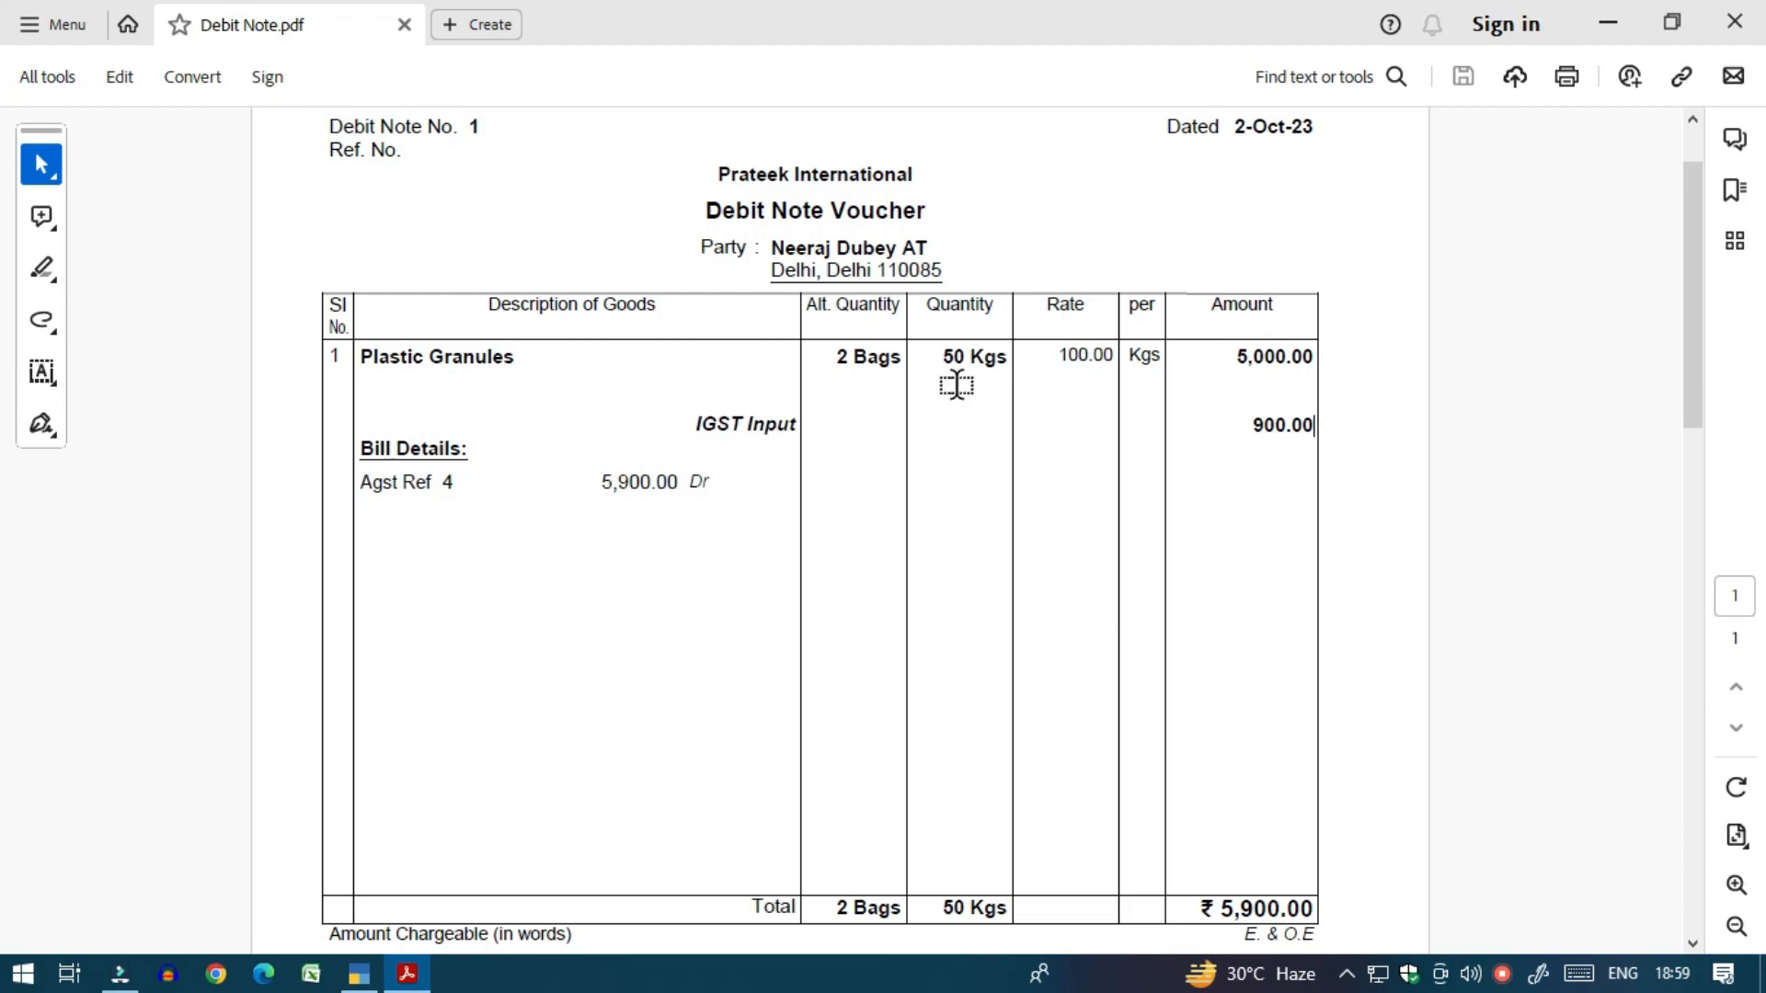
key(alt+Tab)
text(50)
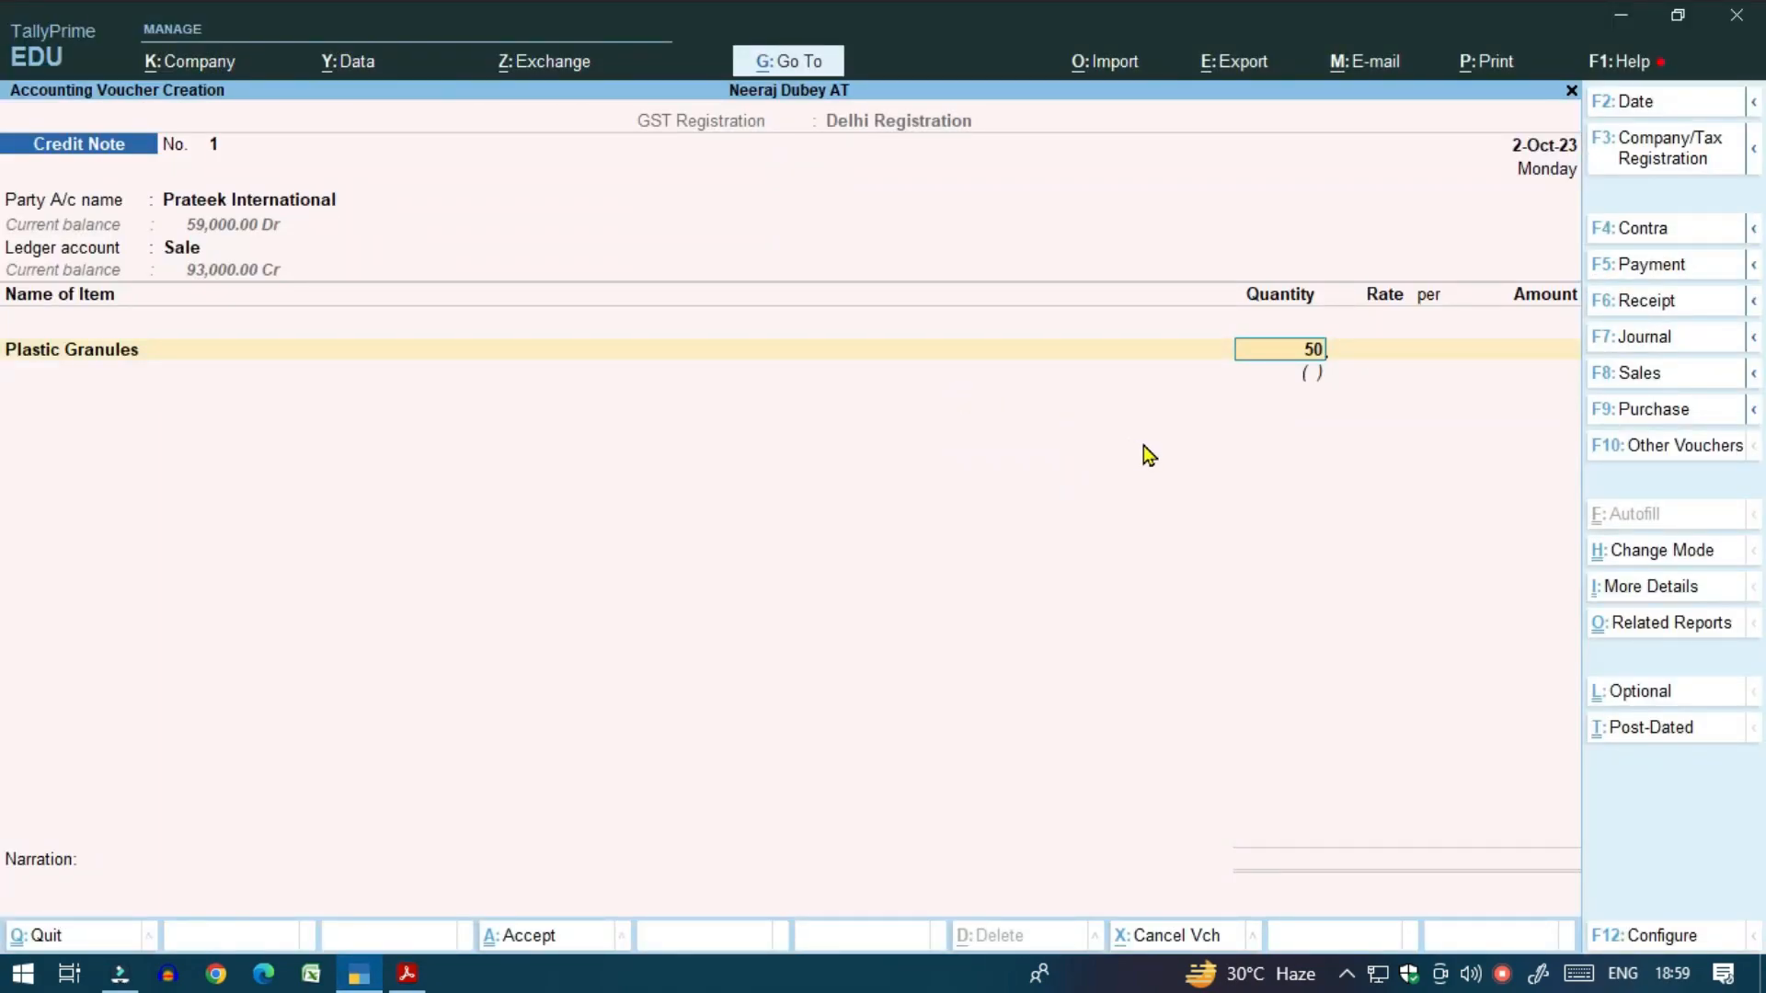
key(Return)
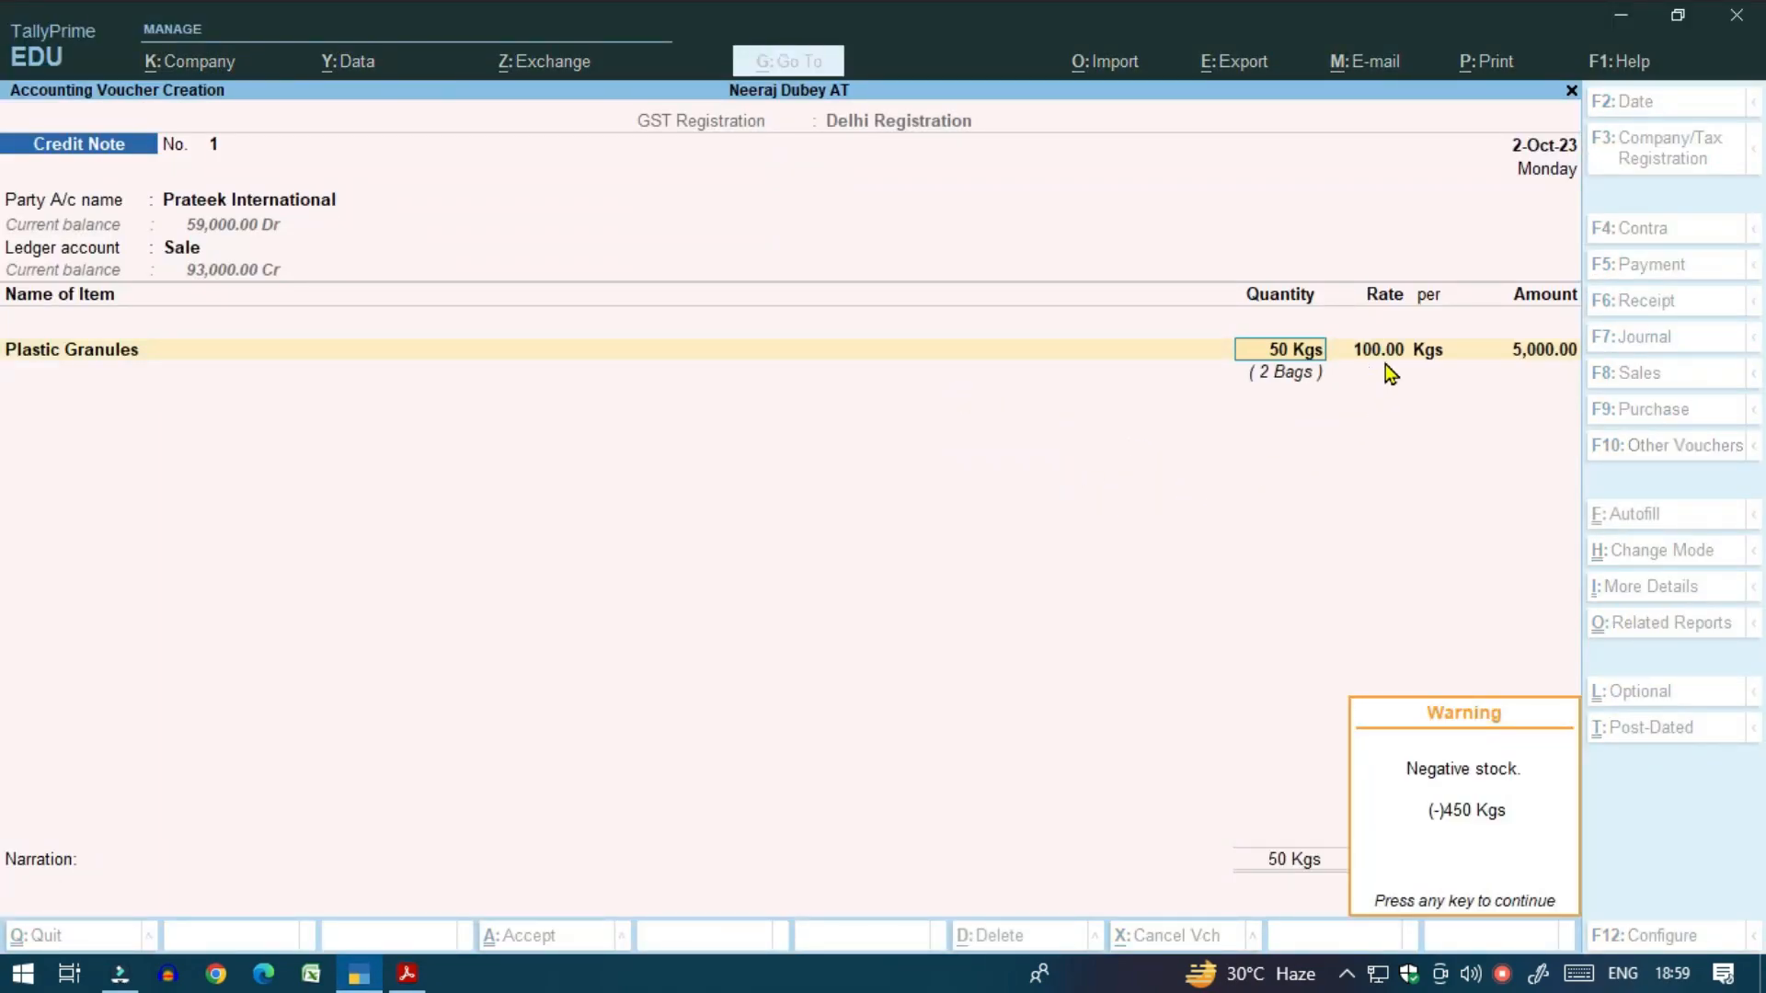
Check the rate against the debit note, accept 100.00 per Kgs for Plastic Granules, and end the item list.
key(alt+Tab)
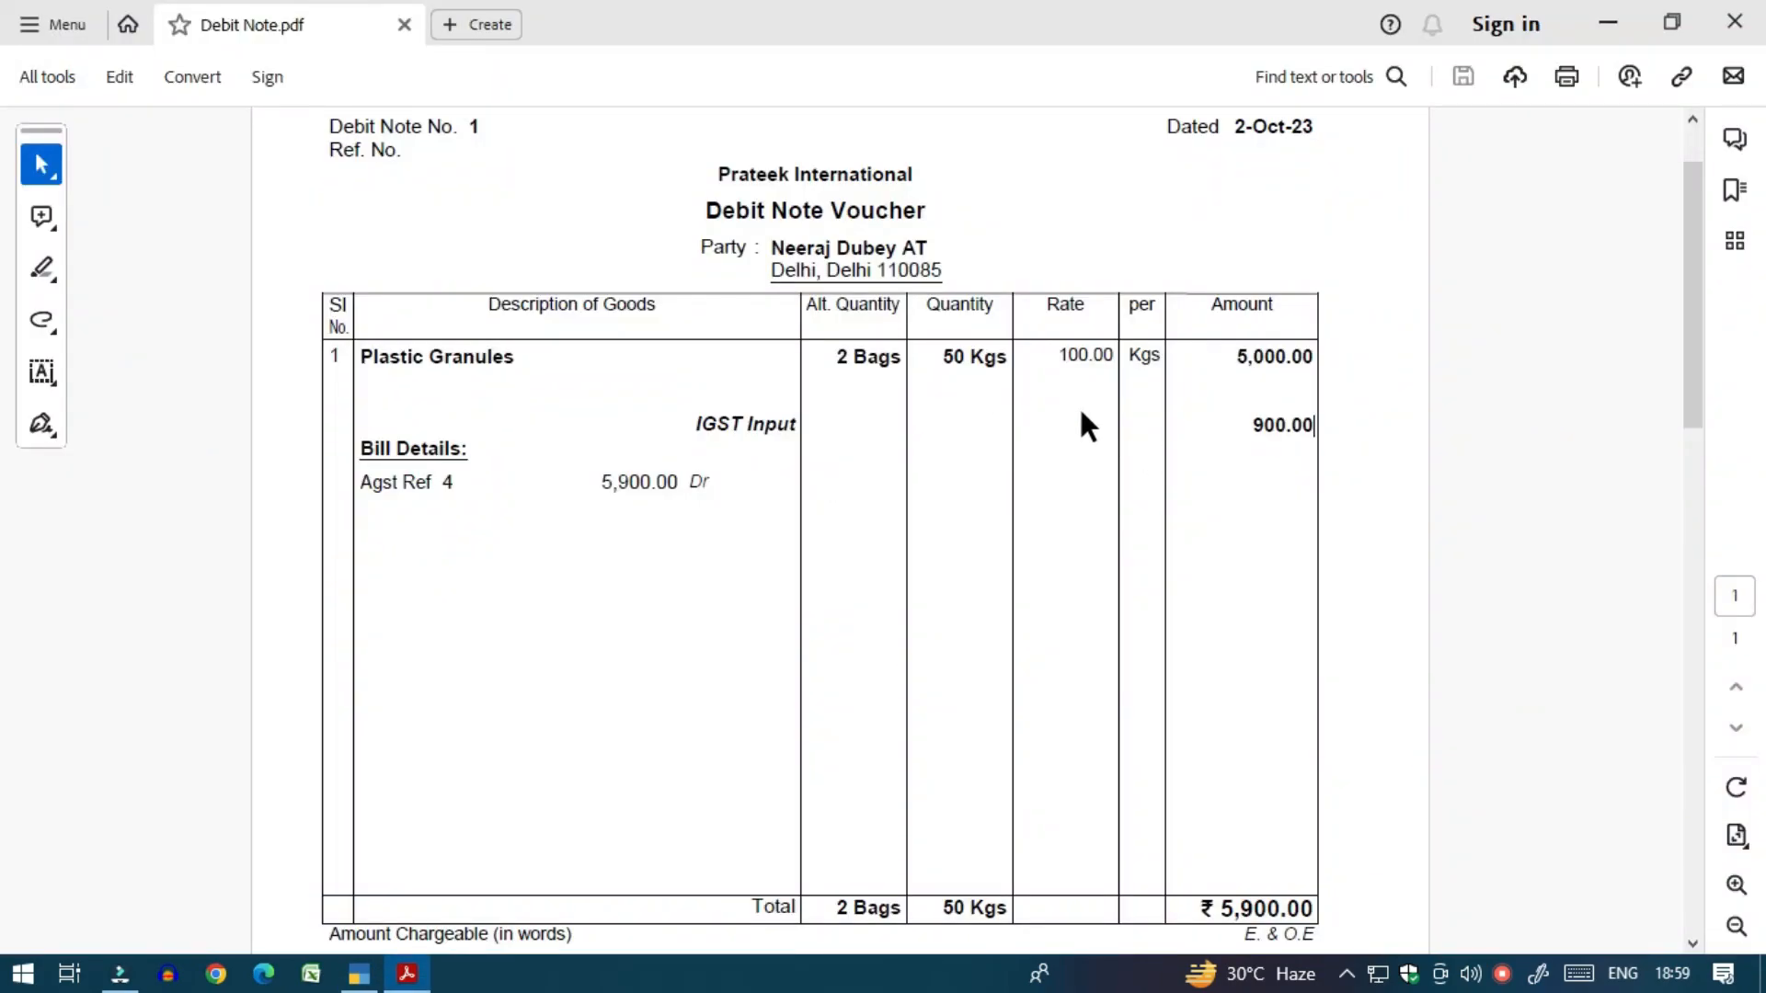
key(alt+Tab)
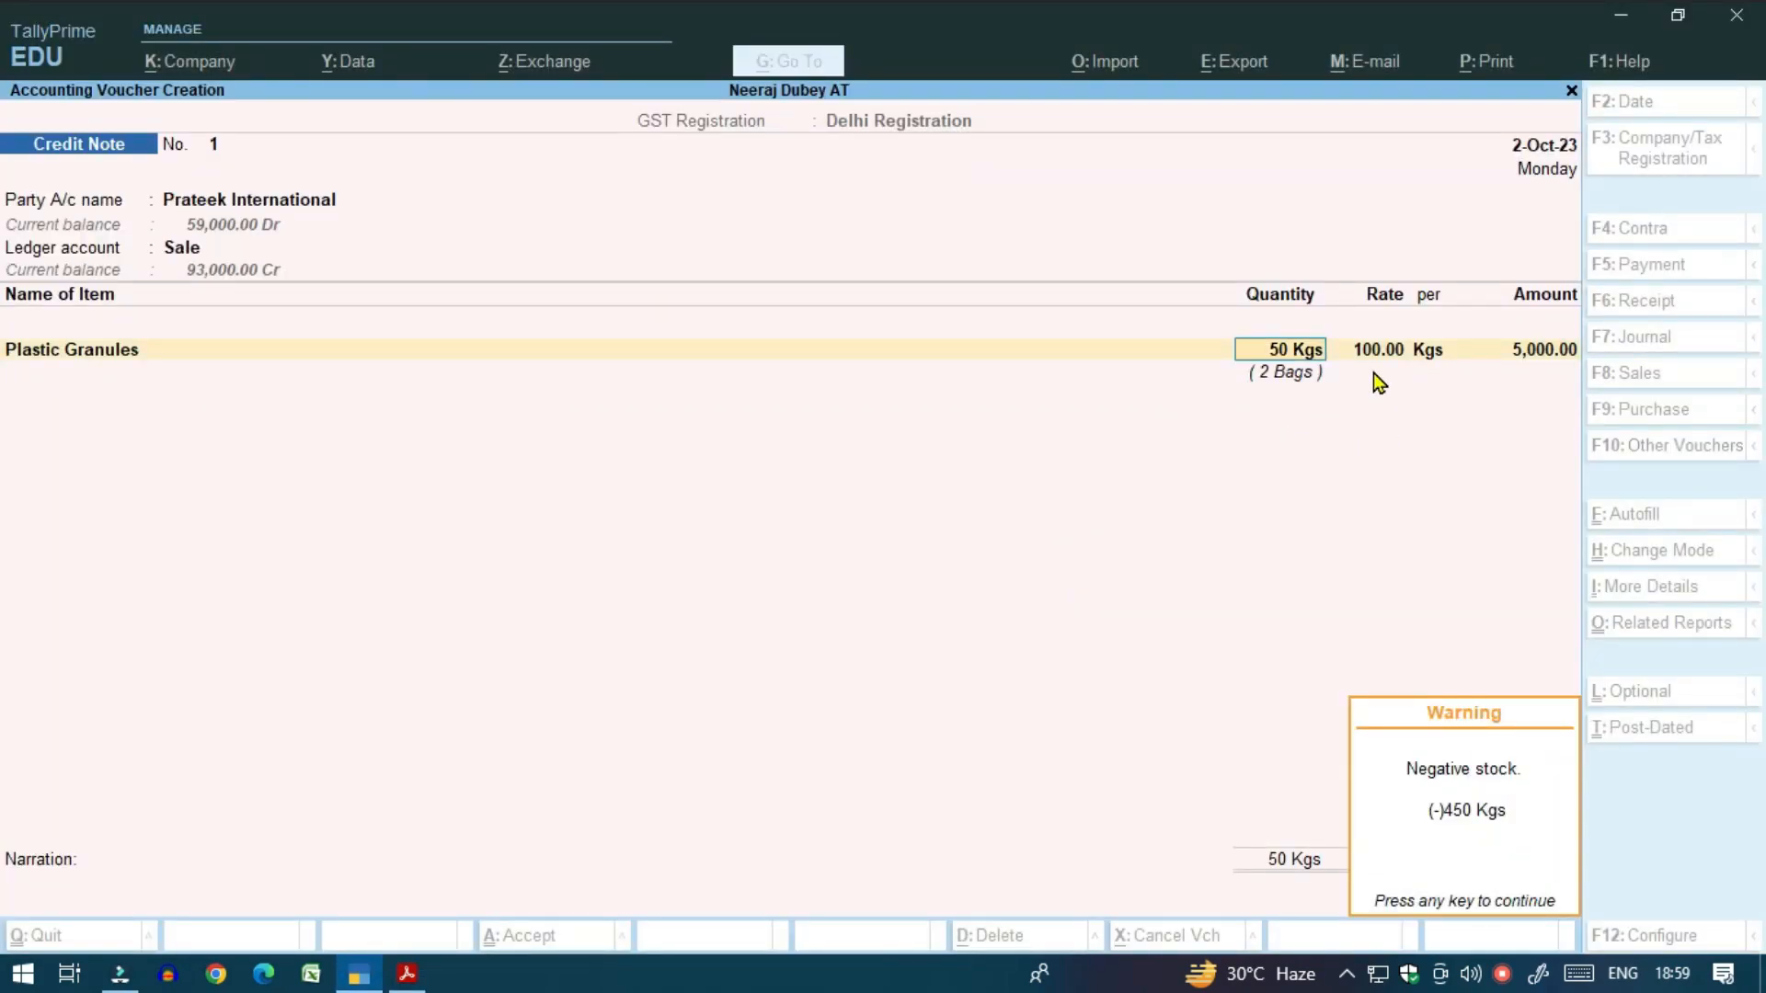
key(Return)
key(Return)
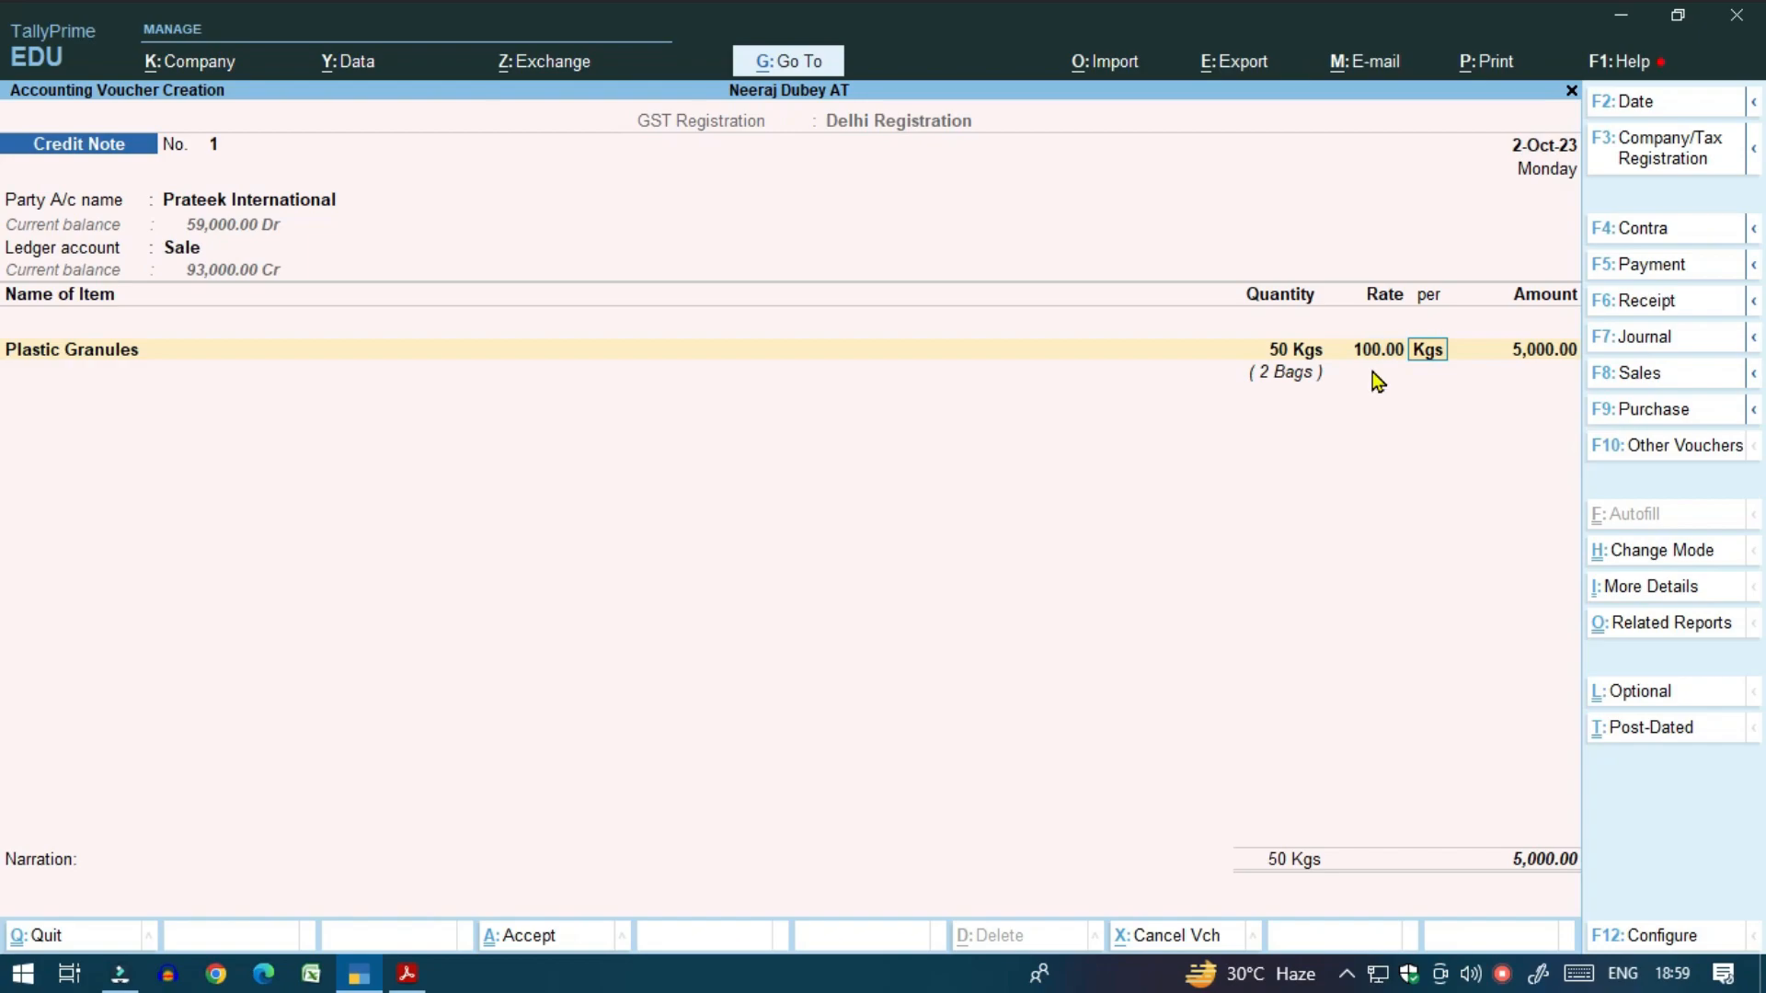
key(Return)
key(Return)
key(Return)
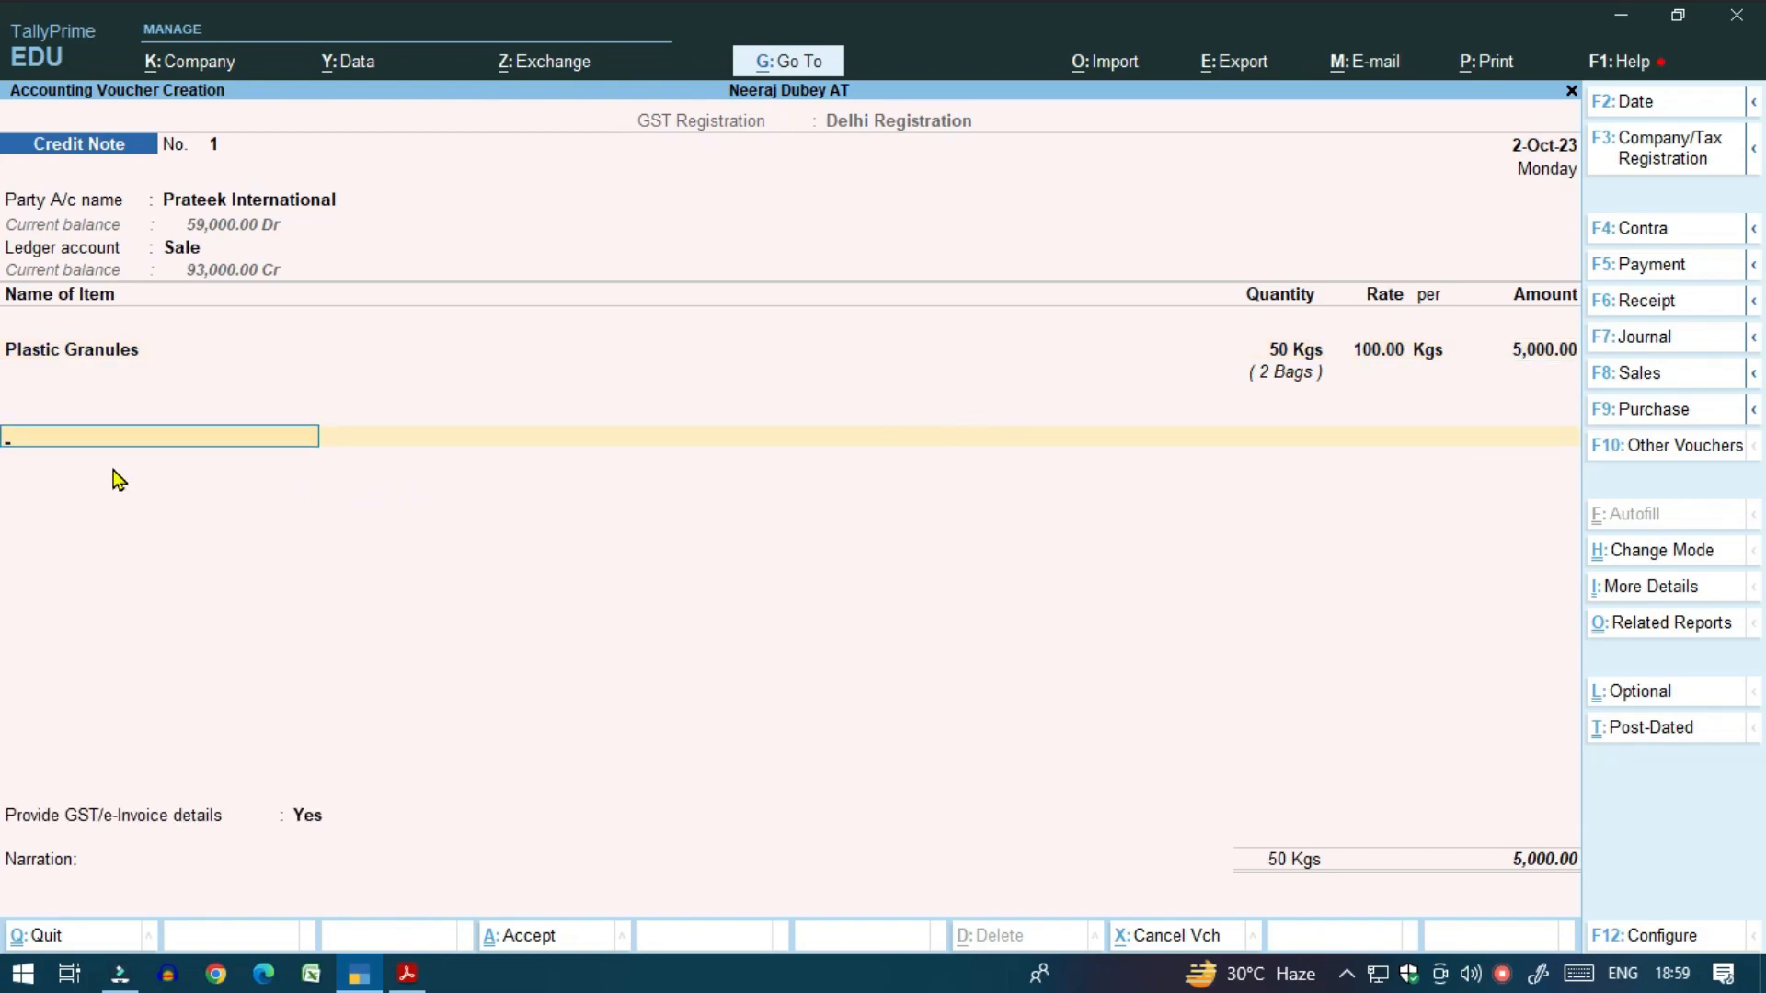
Check the tax line on the debit note PDF and return to the credit note in TallyPrime.
key(alt+Tab)
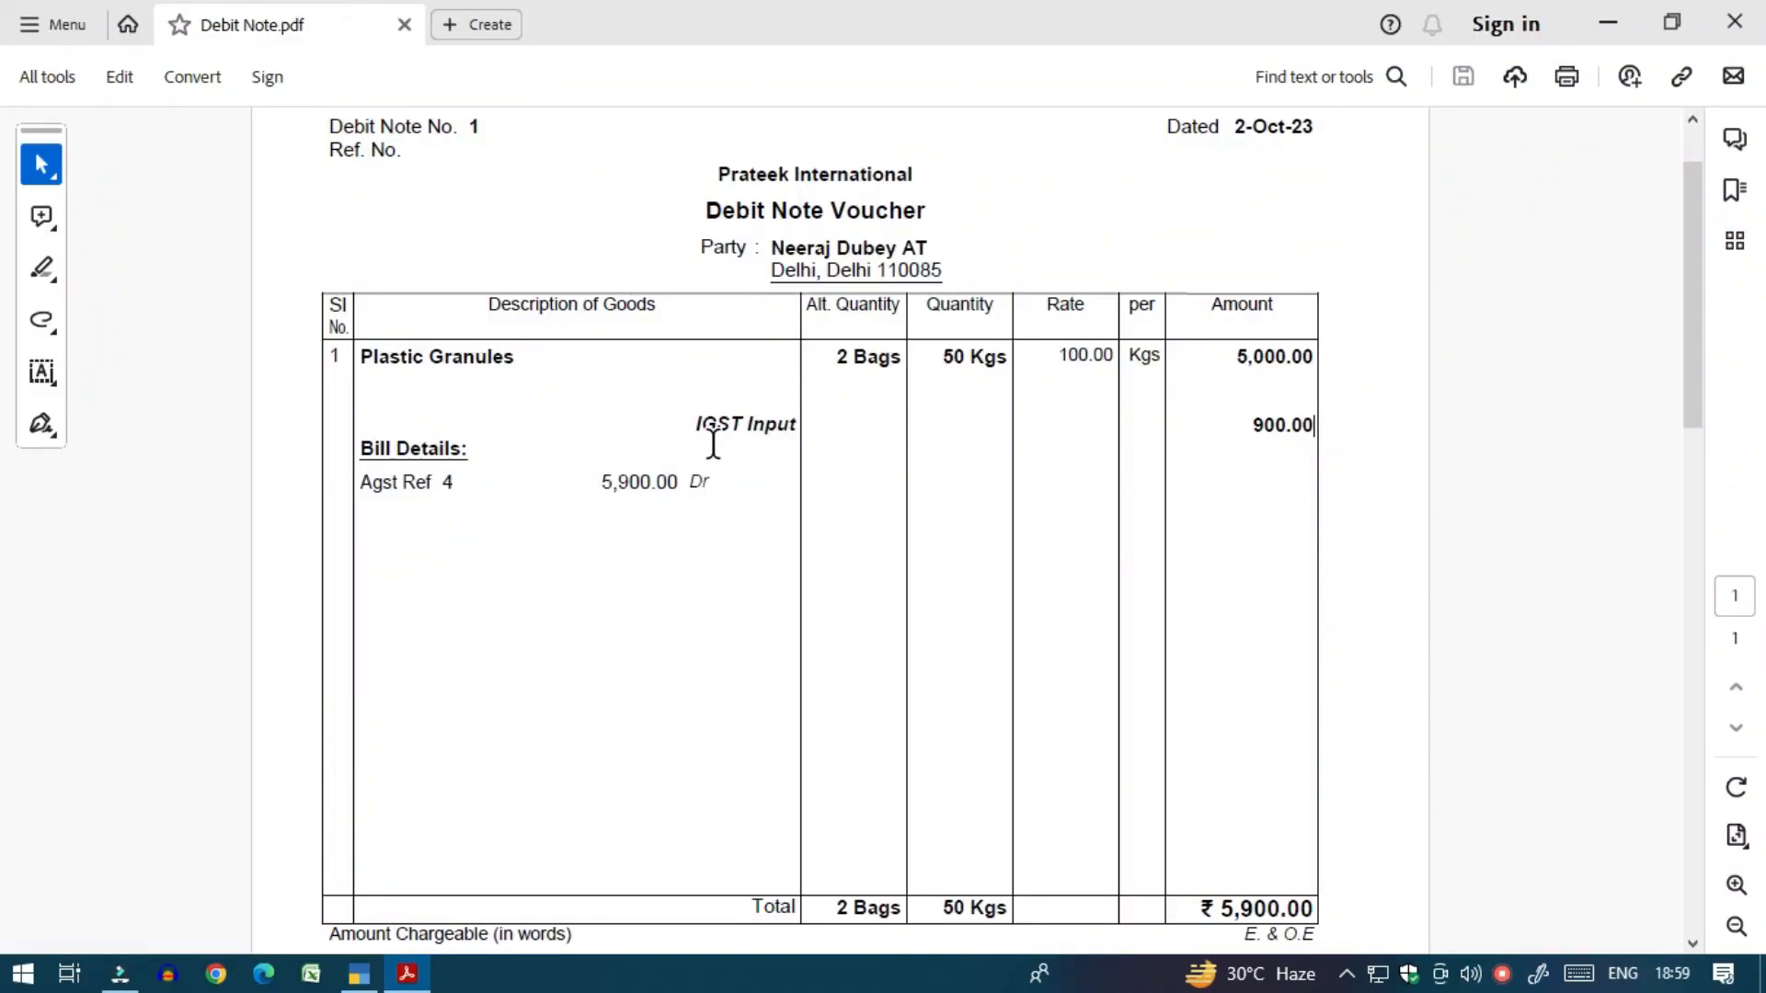
drag(697, 421, 808, 445)
click(734, 453)
key(alt+Tab)
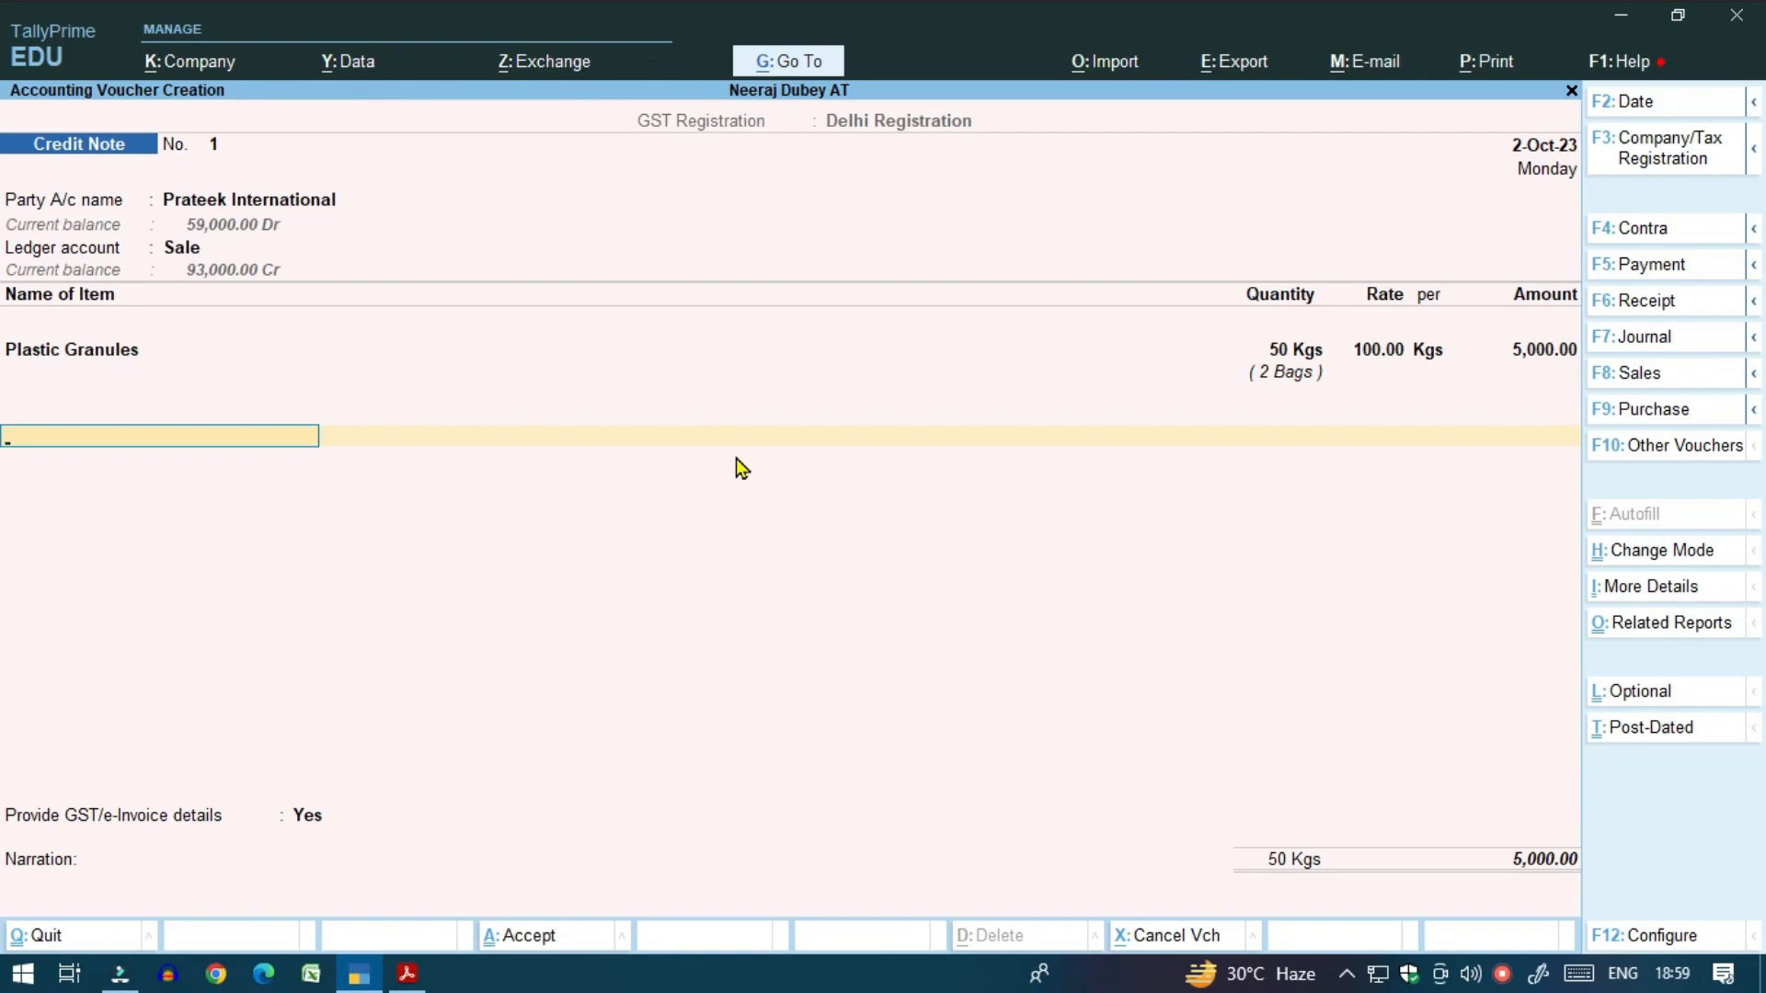
Add the IGST OUTPUT ledger at 18% to the credit note, accept its 900.00 amount, and end the ledger list.
text(Igst)
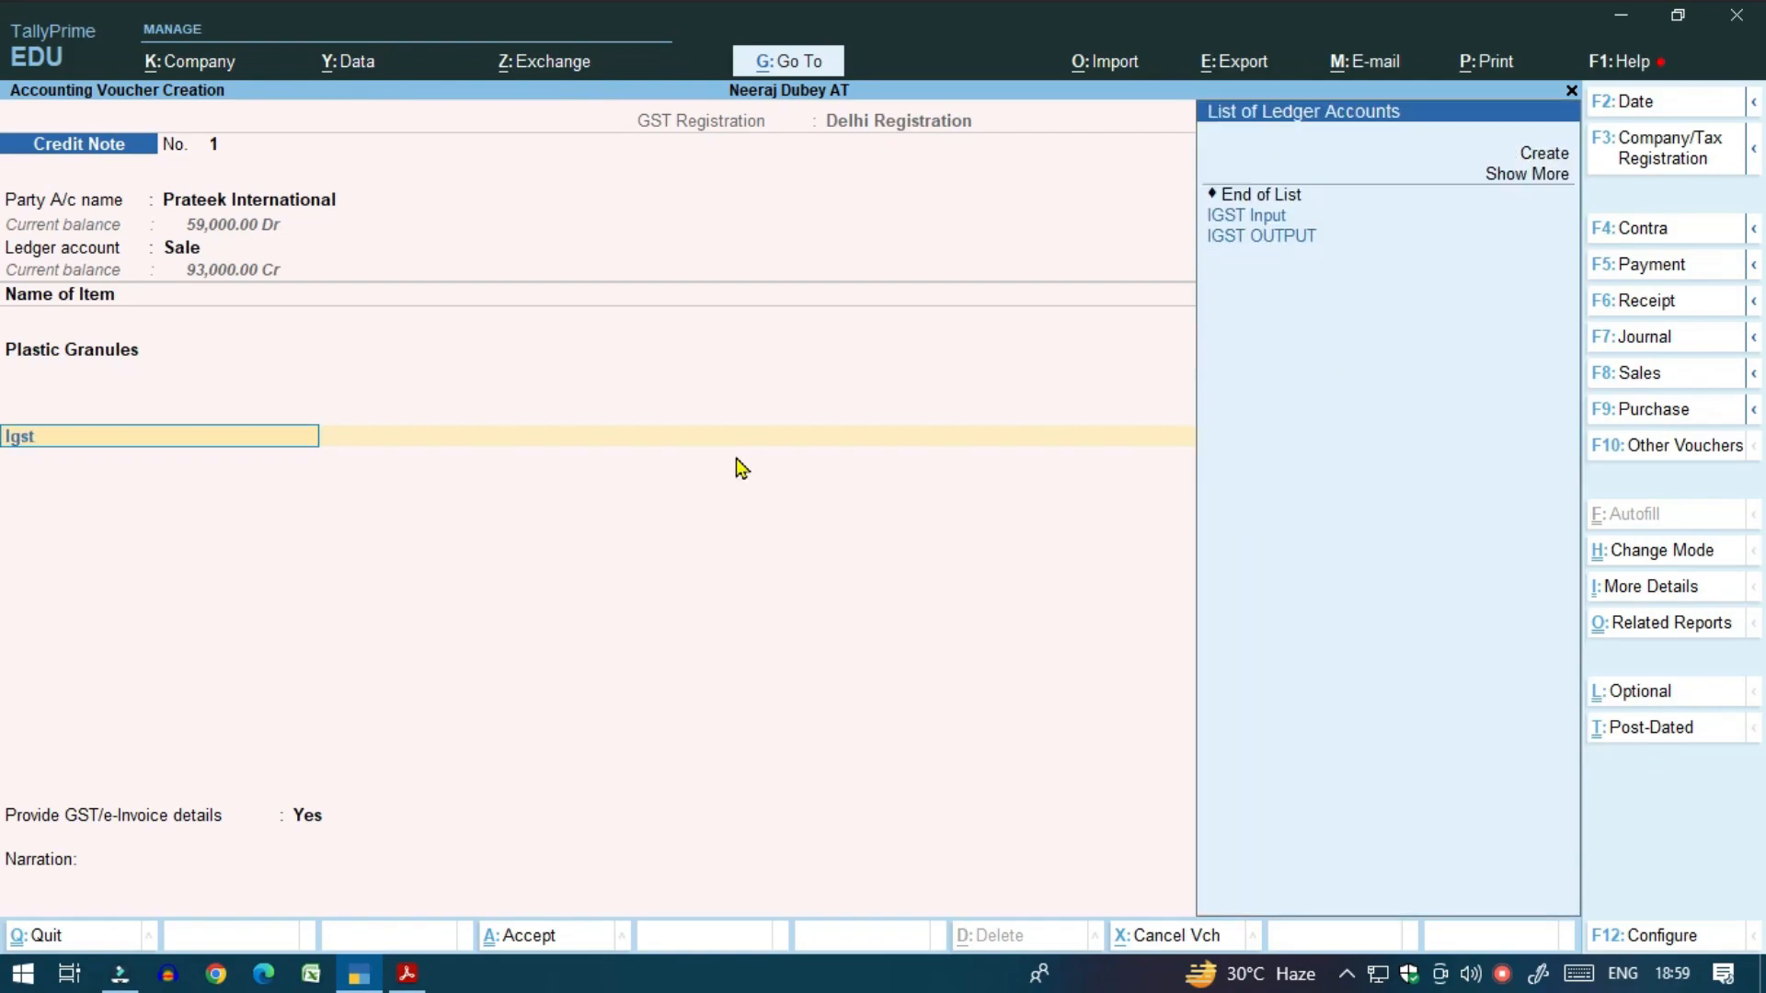
click(1244, 246)
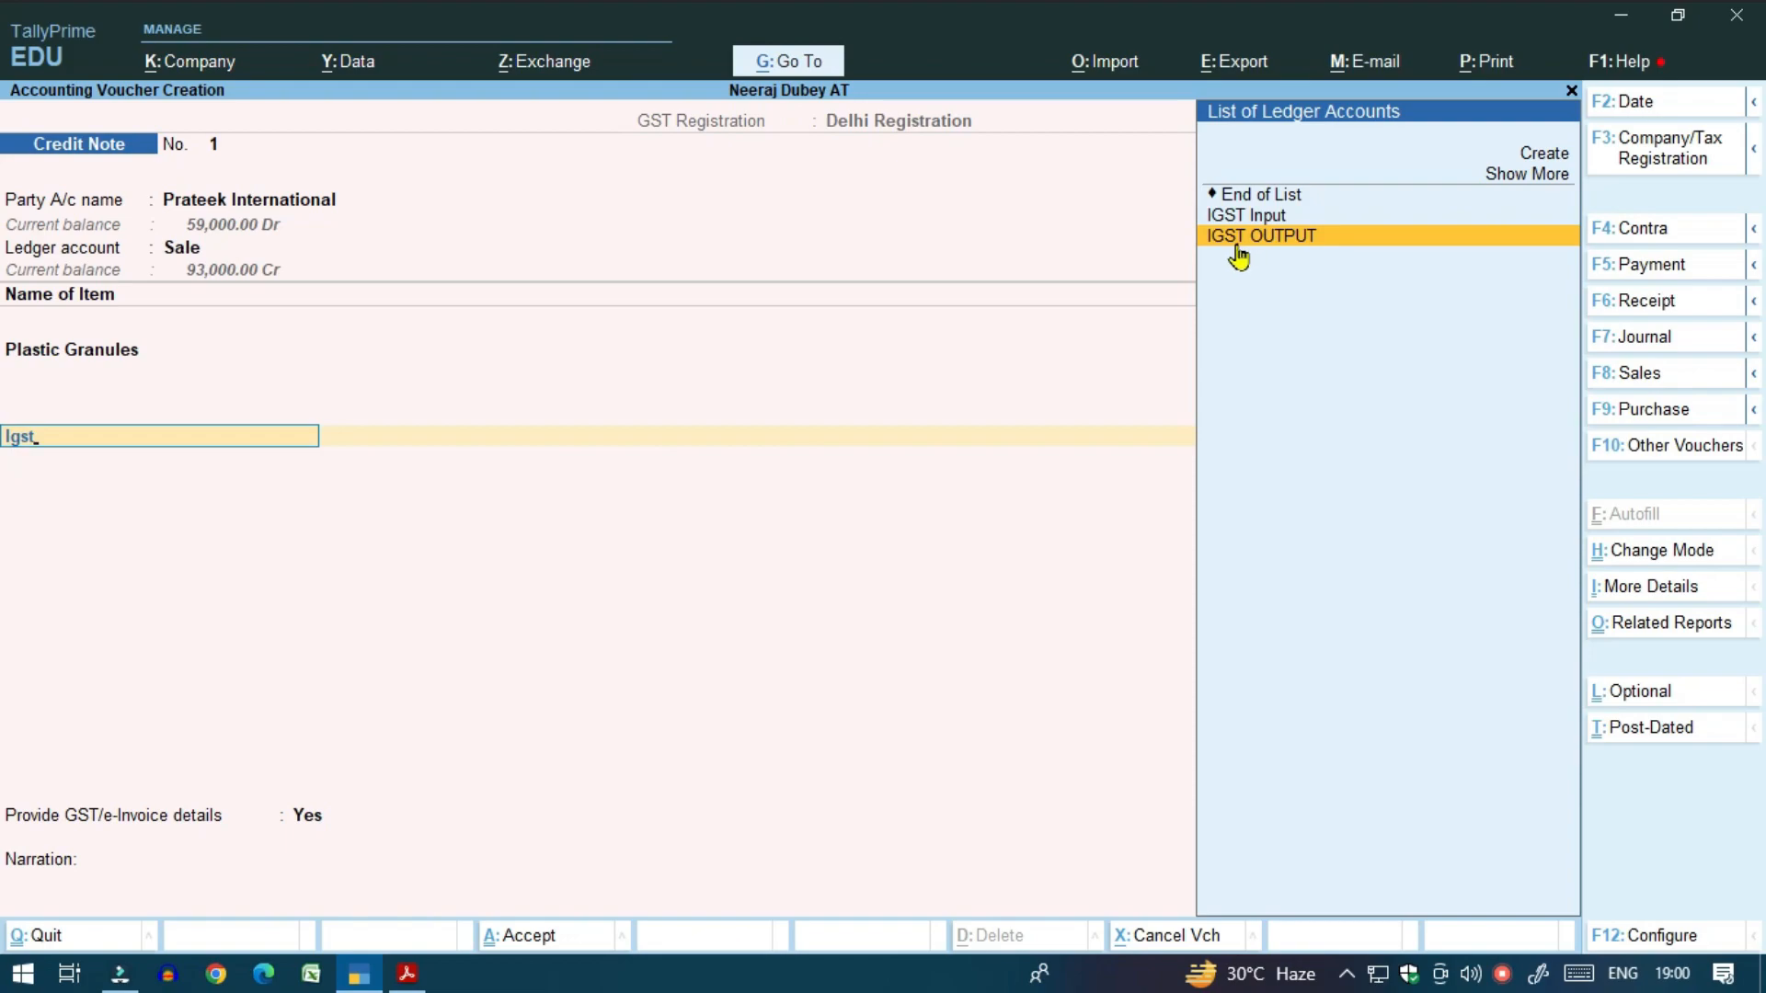
click(1305, 245)
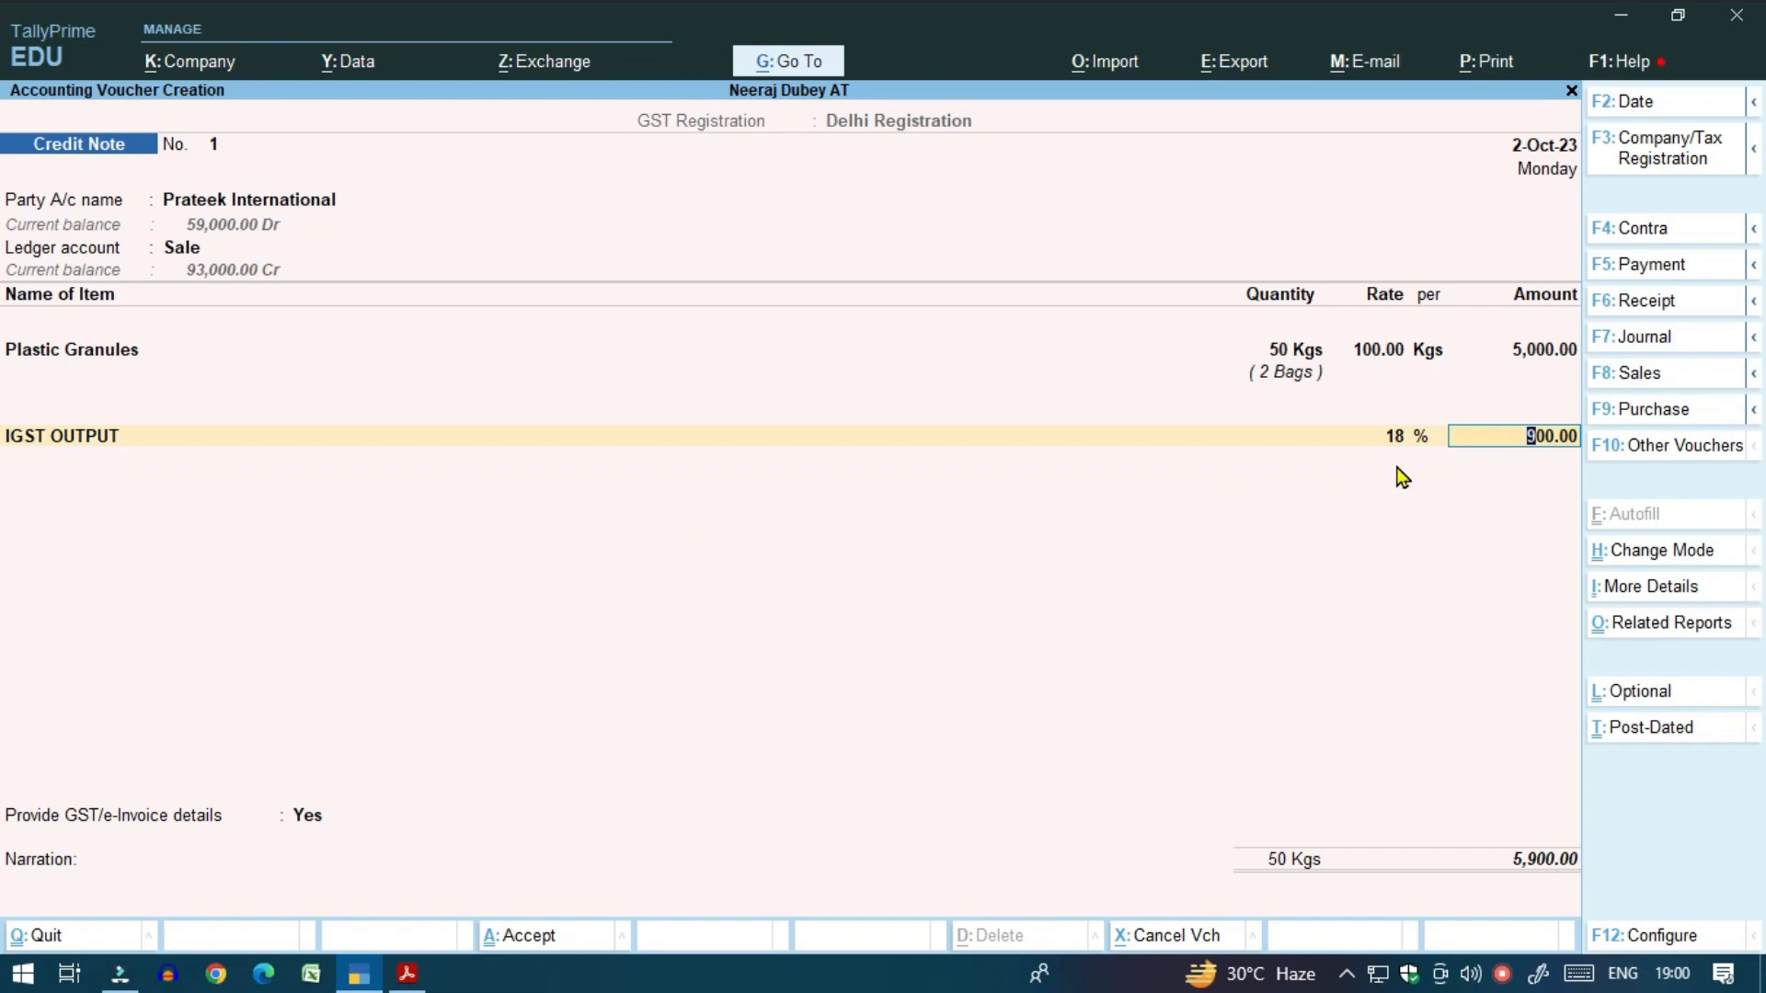
key(Return)
key(Return)
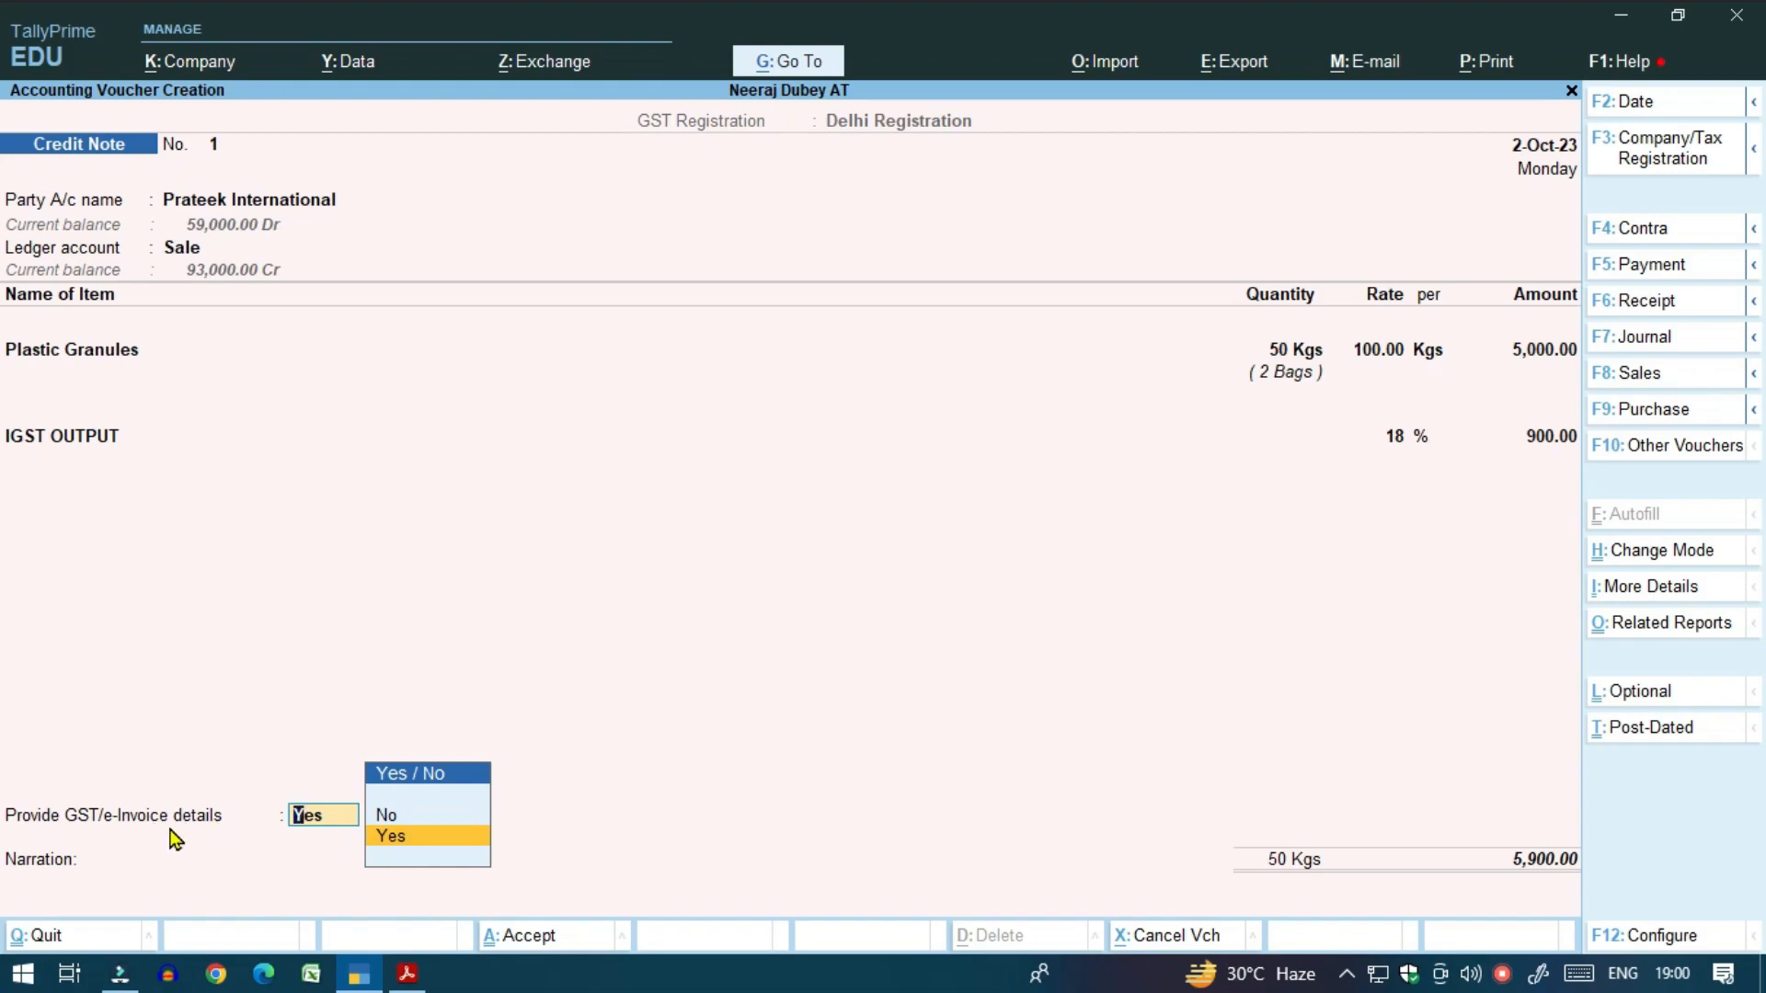
Choose to provide GST/e-Invoice details and set the reason for issuing the note to 01-Sales Return.
key(Return)
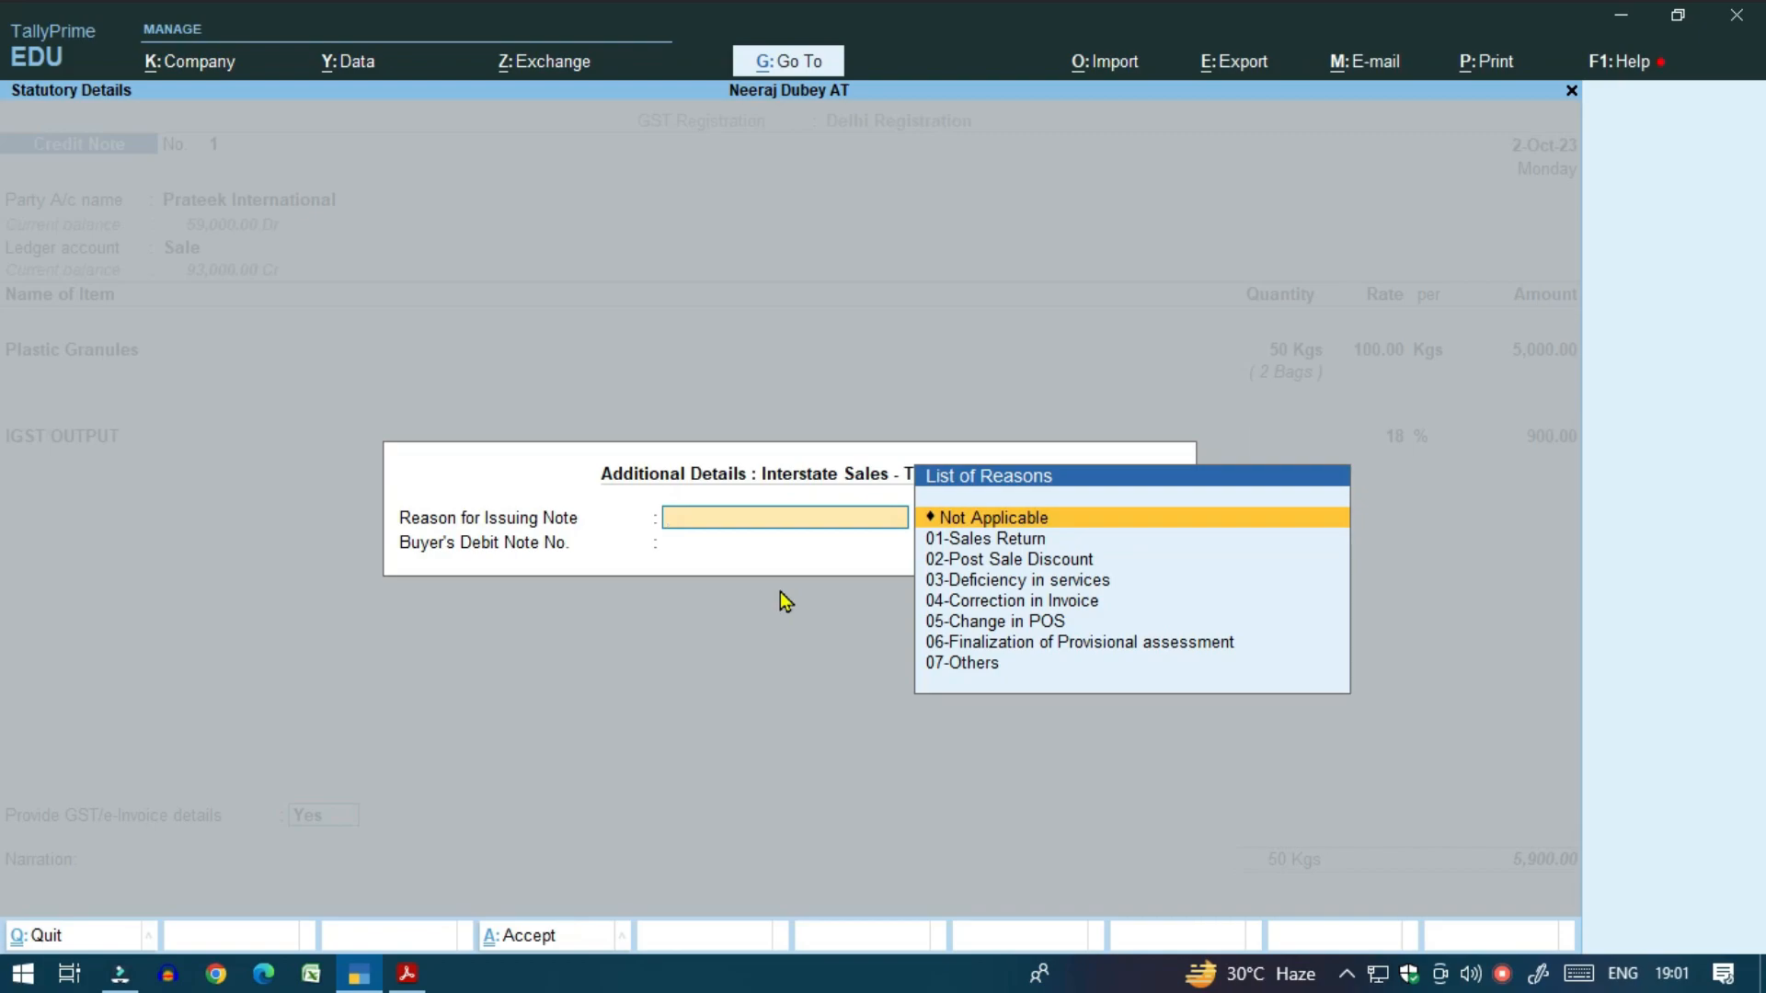
click(963, 538)
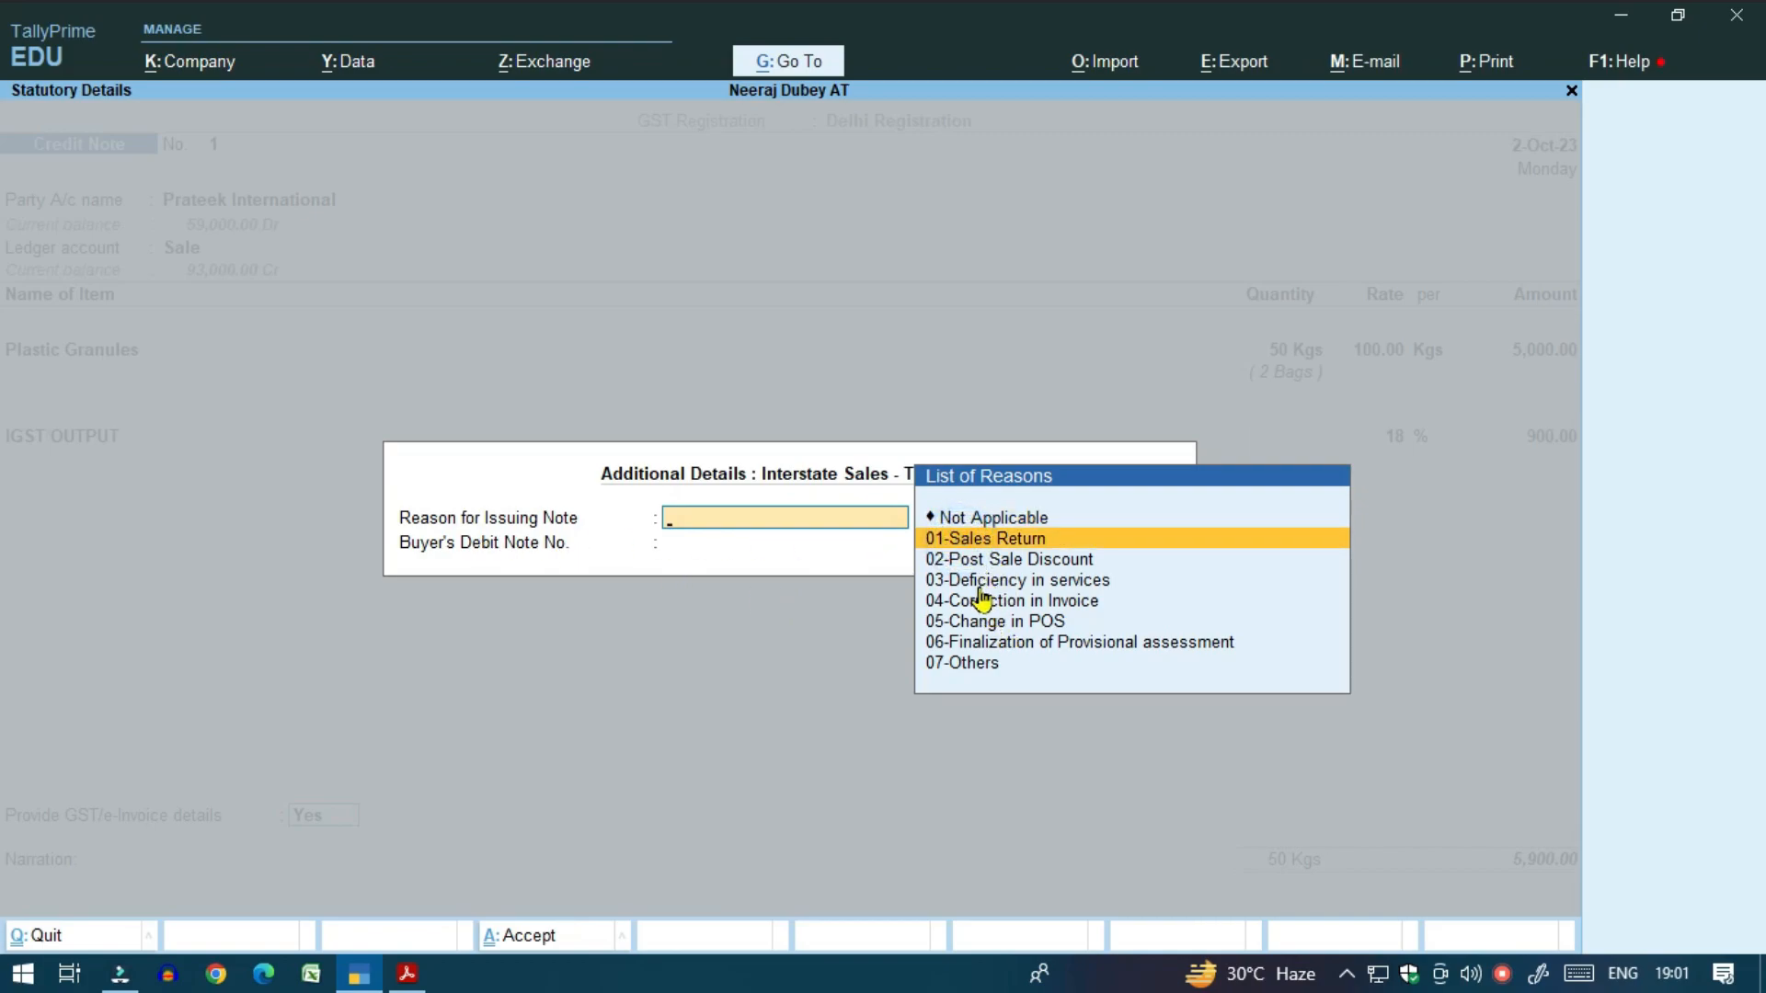
click(977, 579)
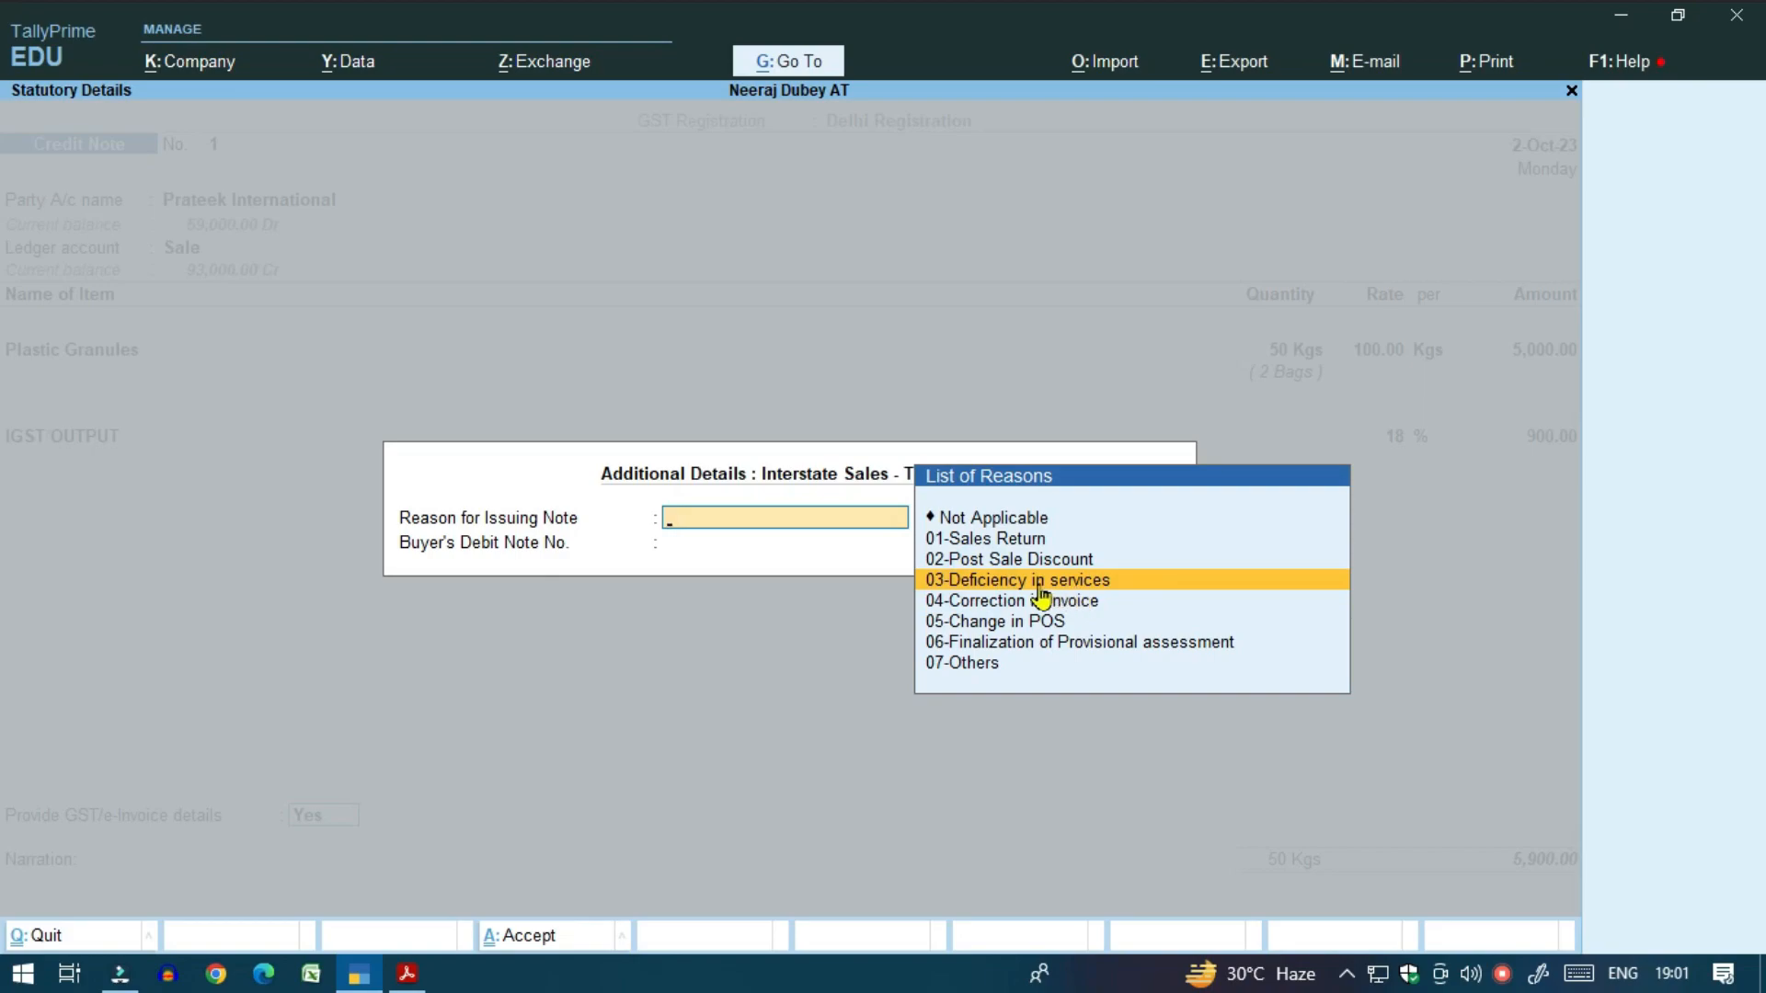
click(986, 602)
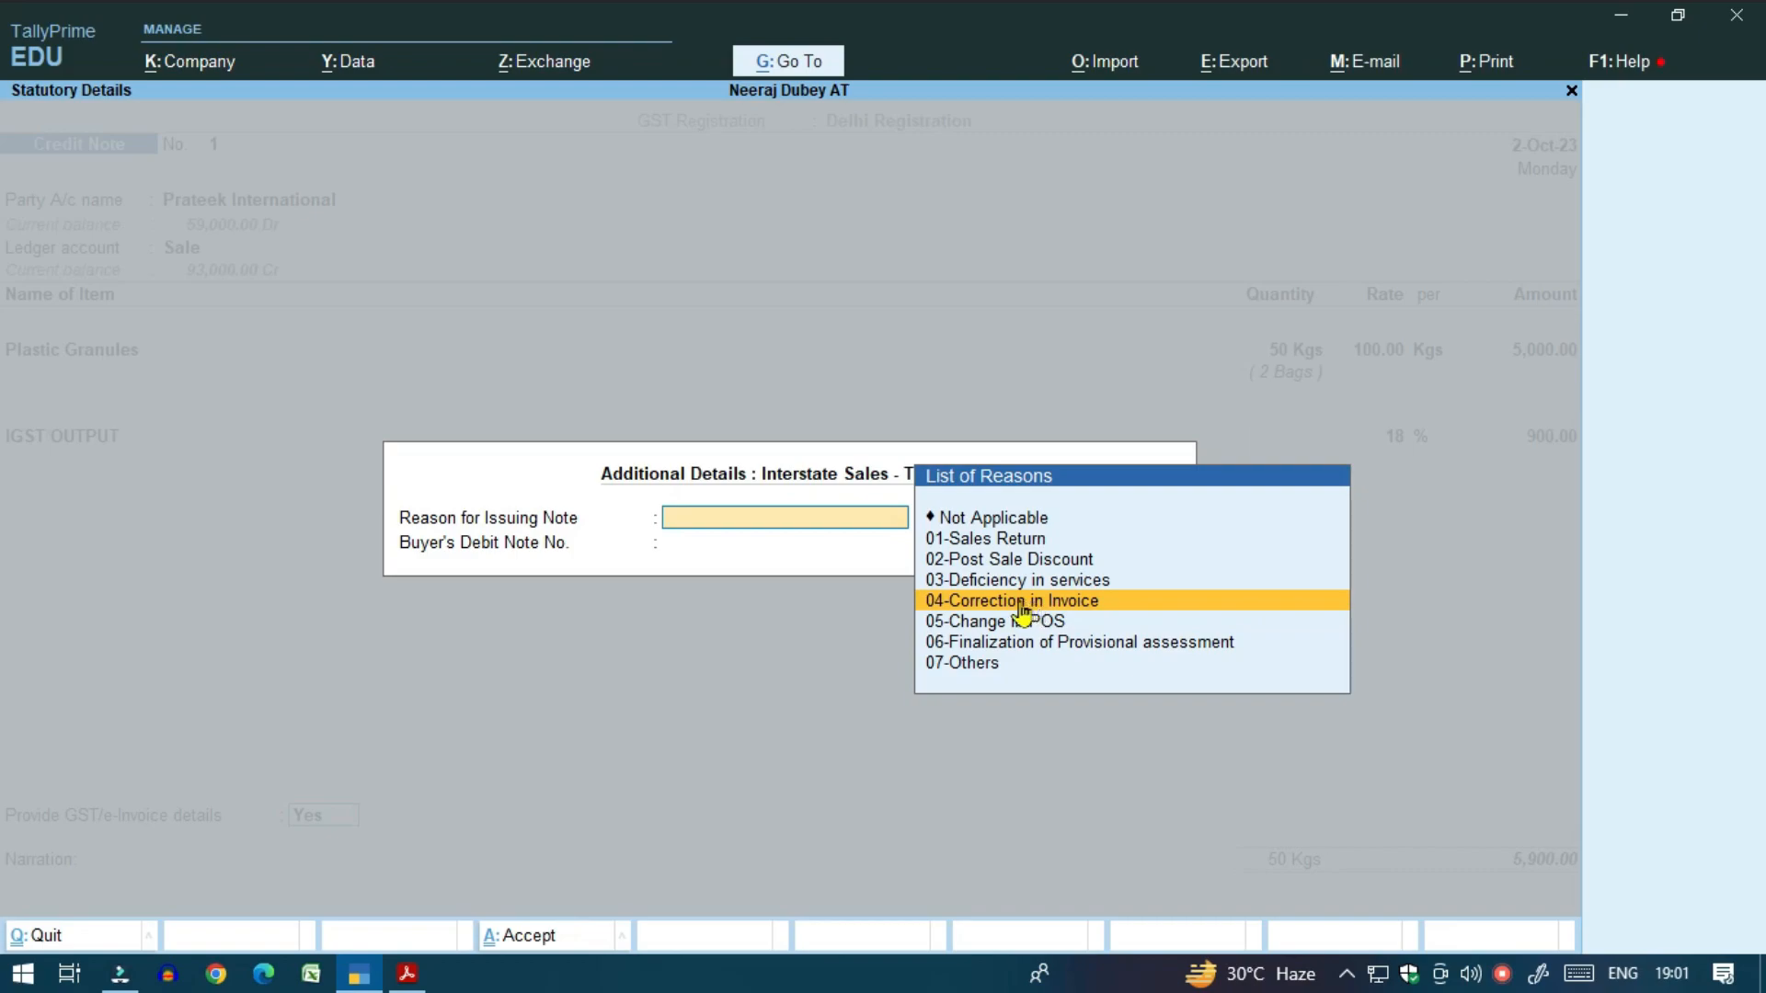
click(992, 540)
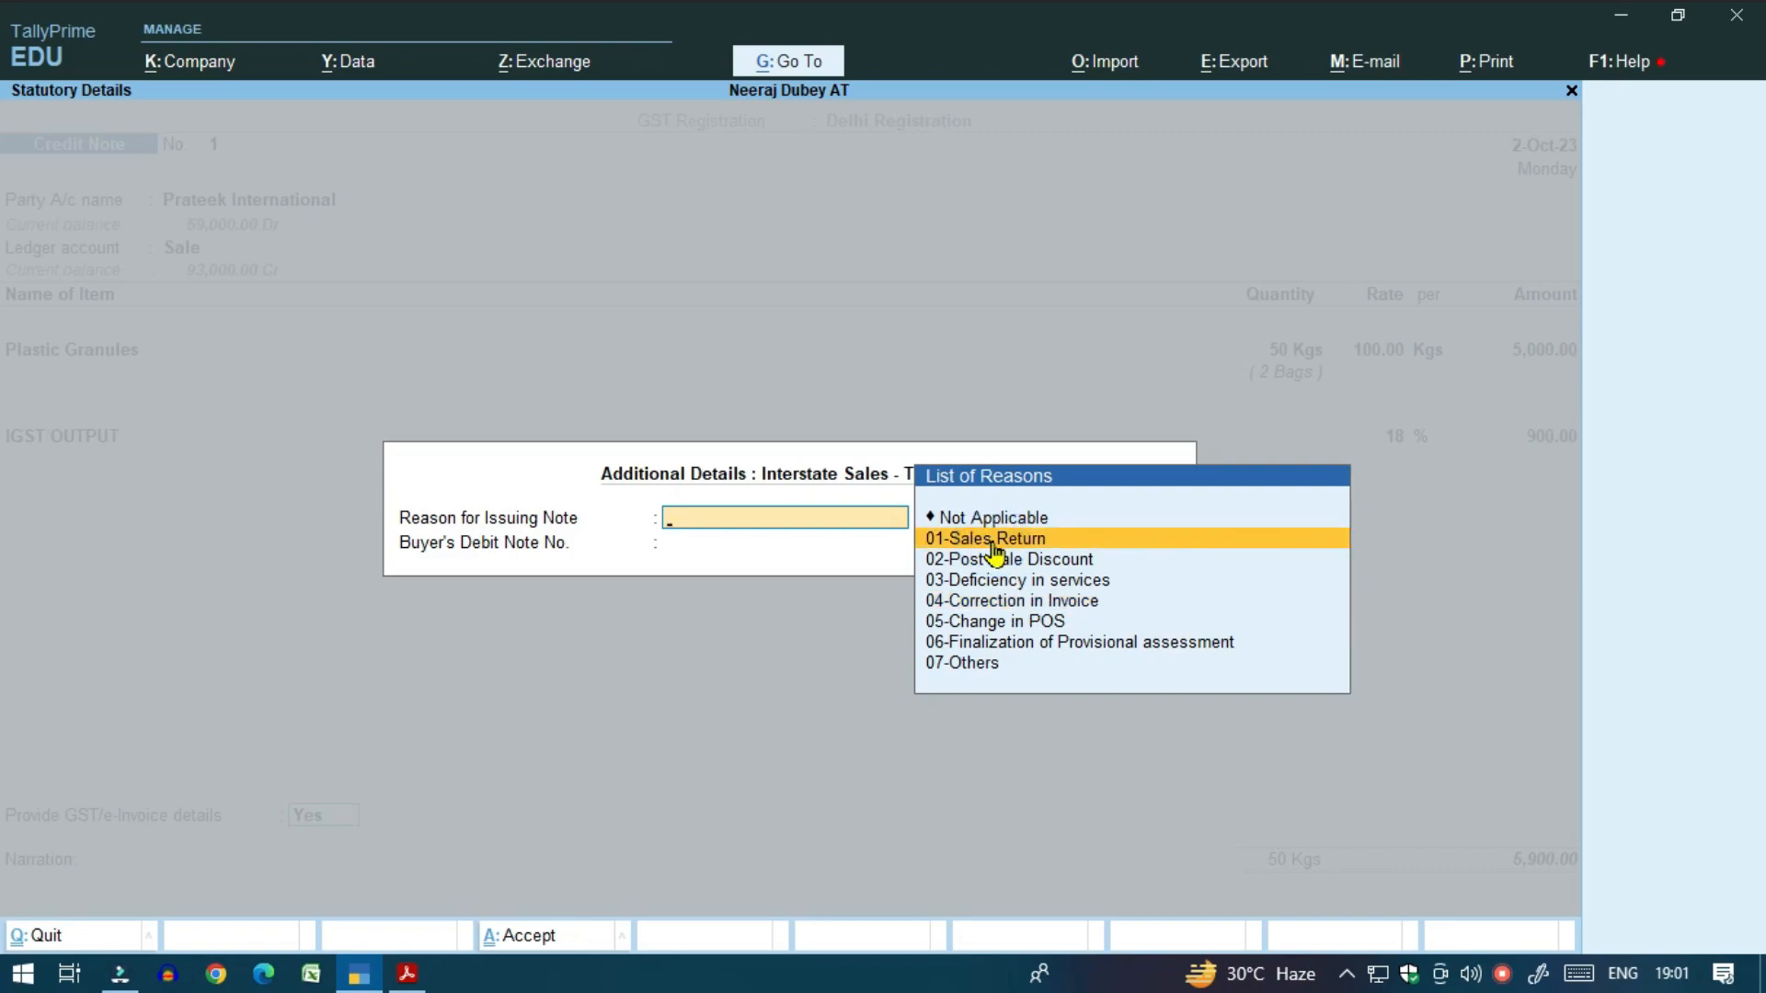
click(994, 542)
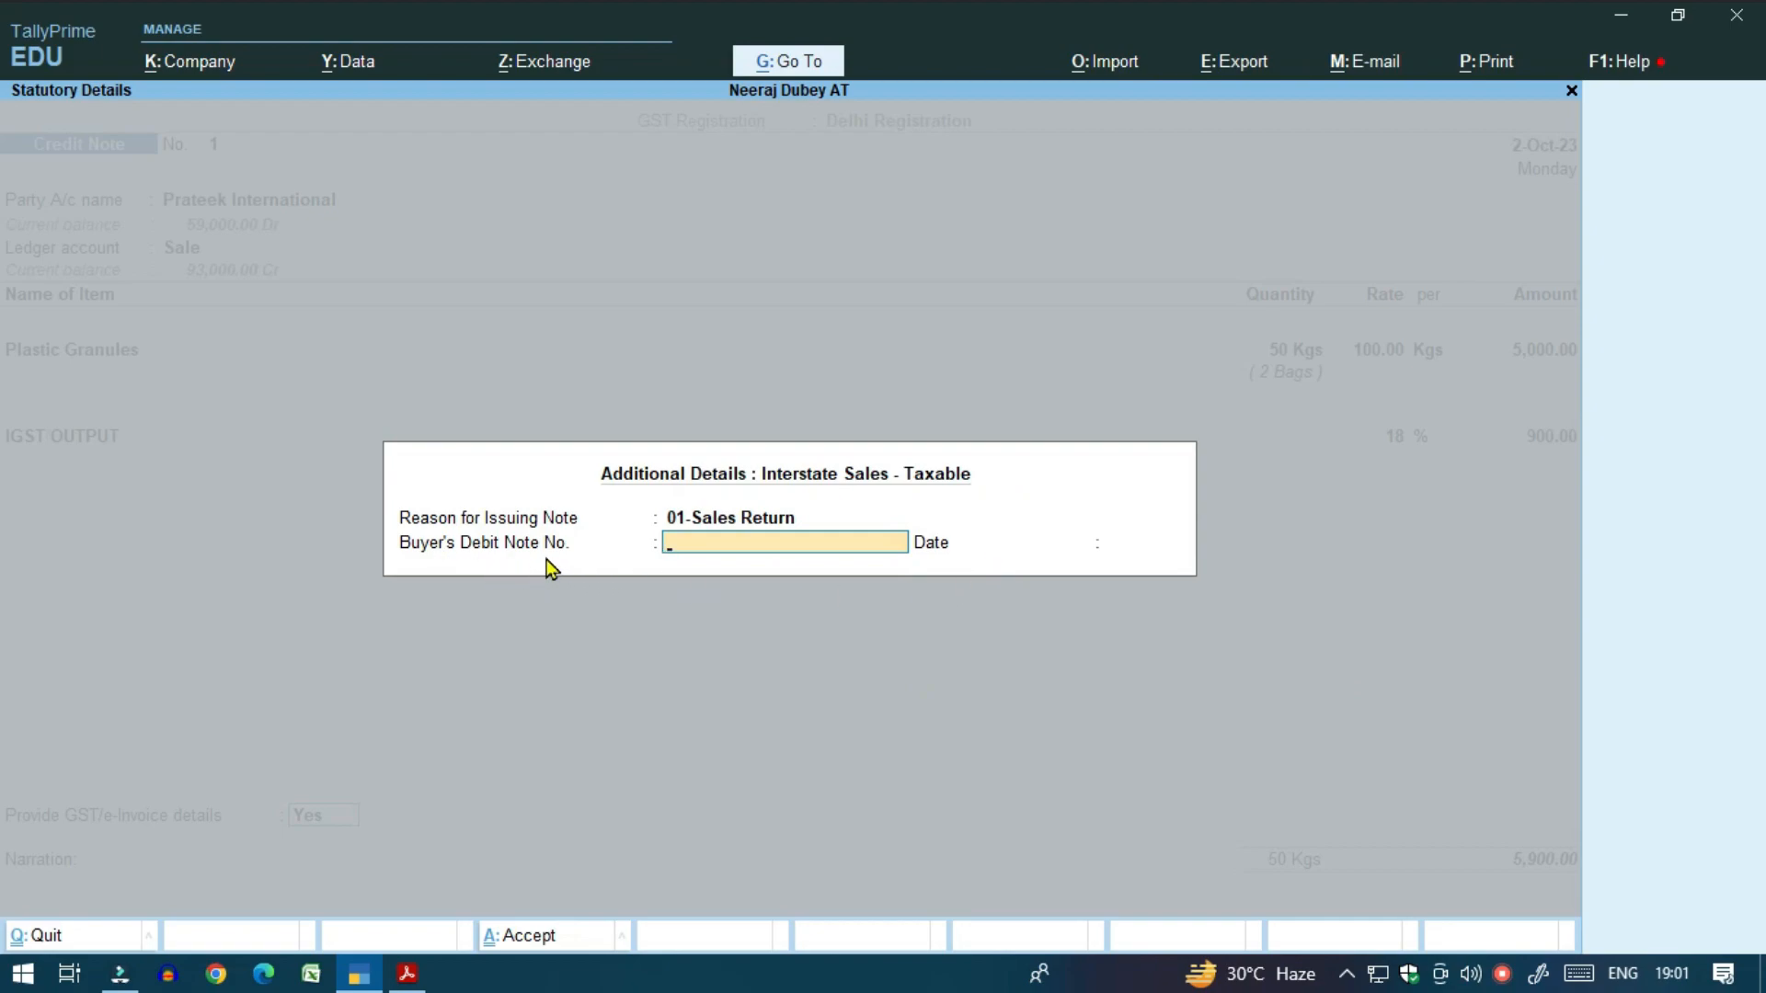
Enter the buyer's debit note number 1 and date 2-Oct-23 from the debit note PDF, and accept Faridabad as the bill-to place.
key(alt+Tab)
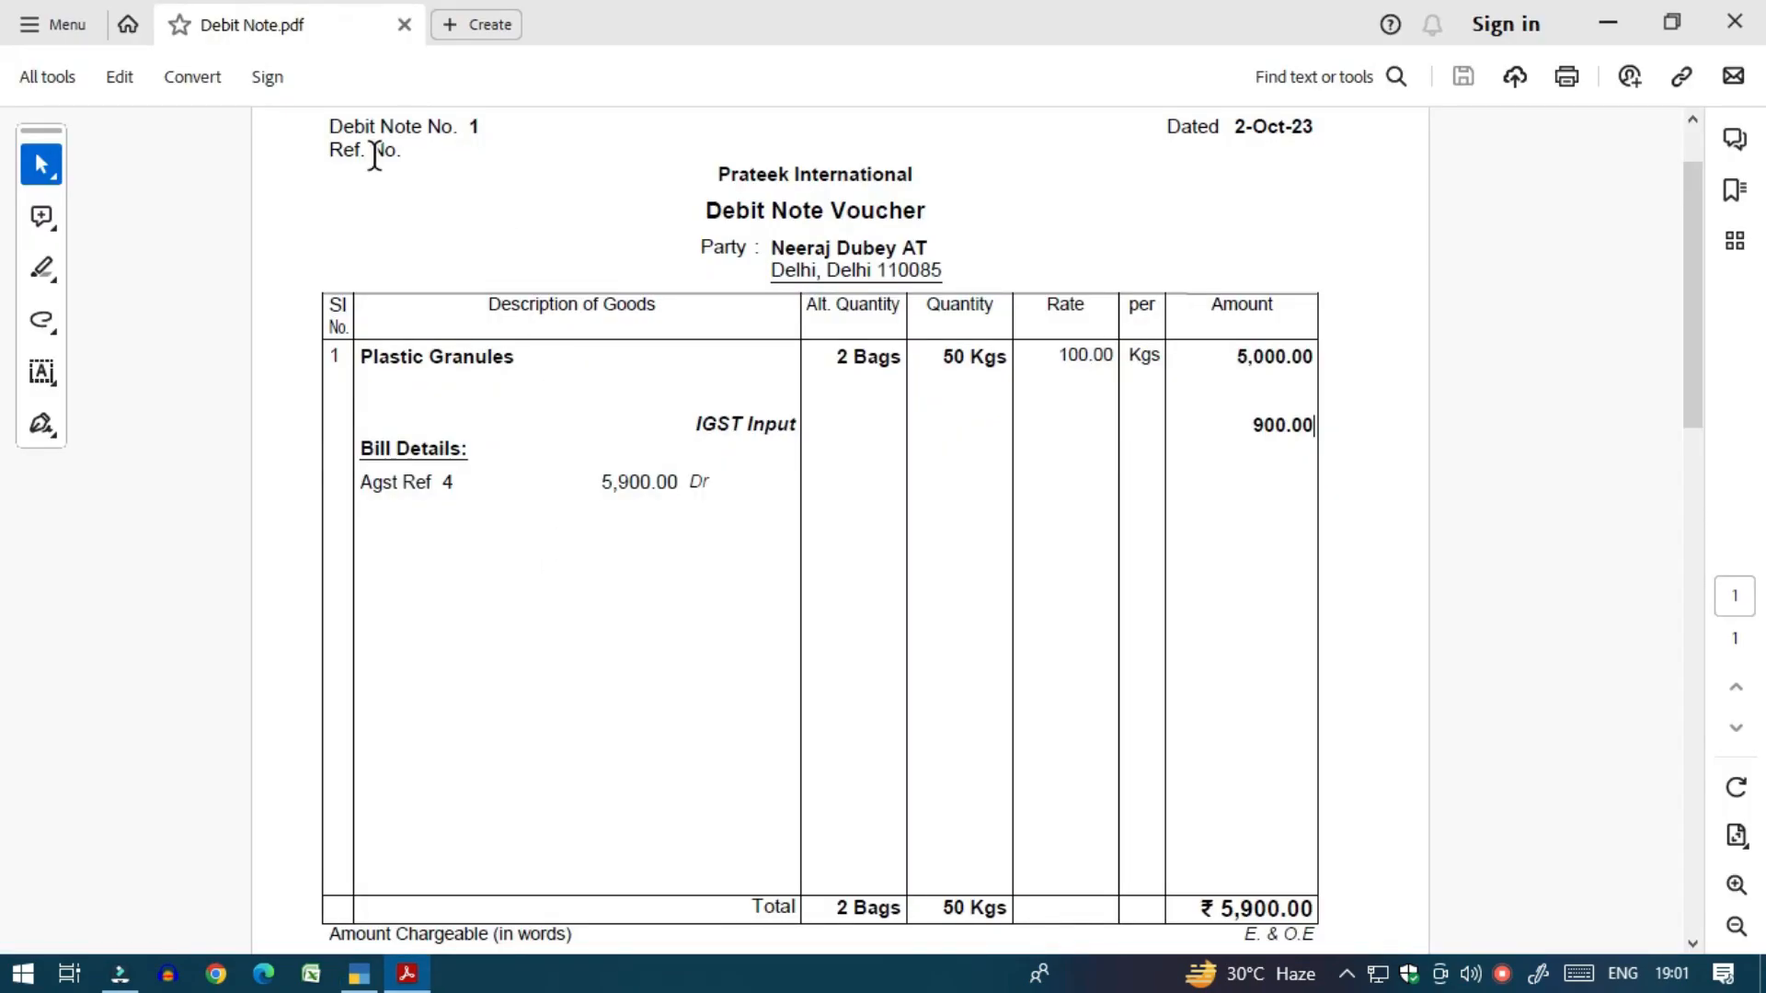
key(alt+Tab)
text(1)
key(Return)
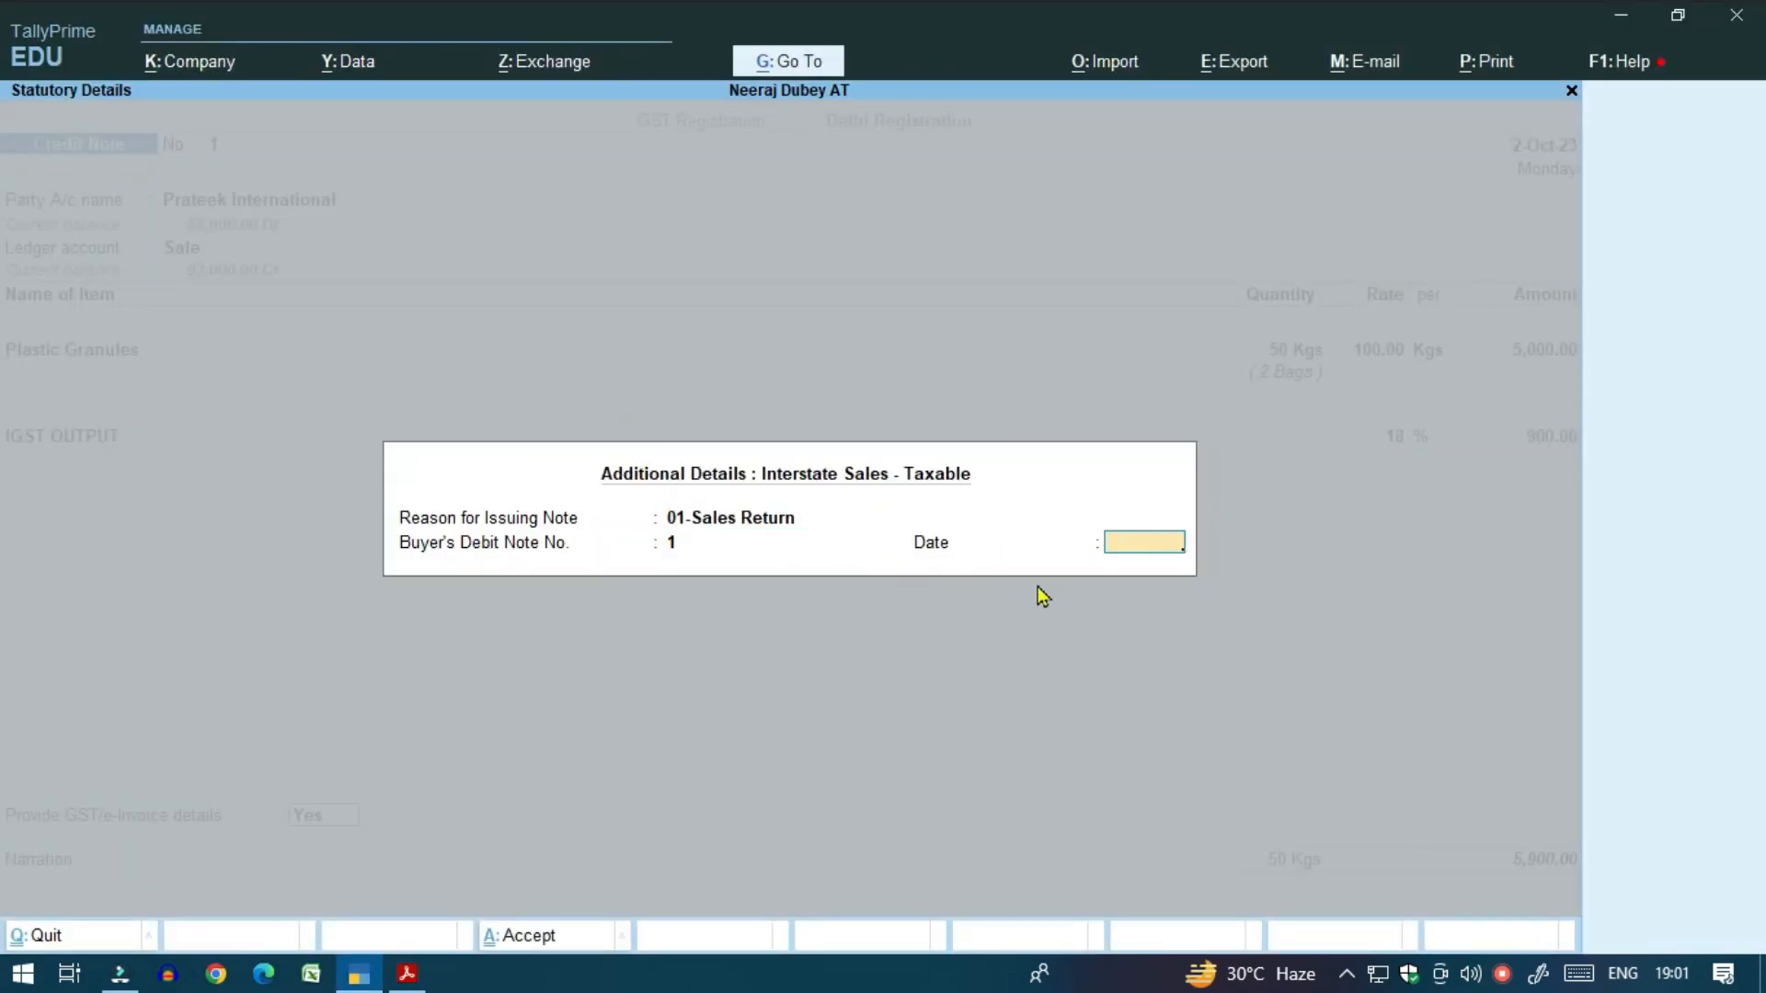
key(alt+Tab)
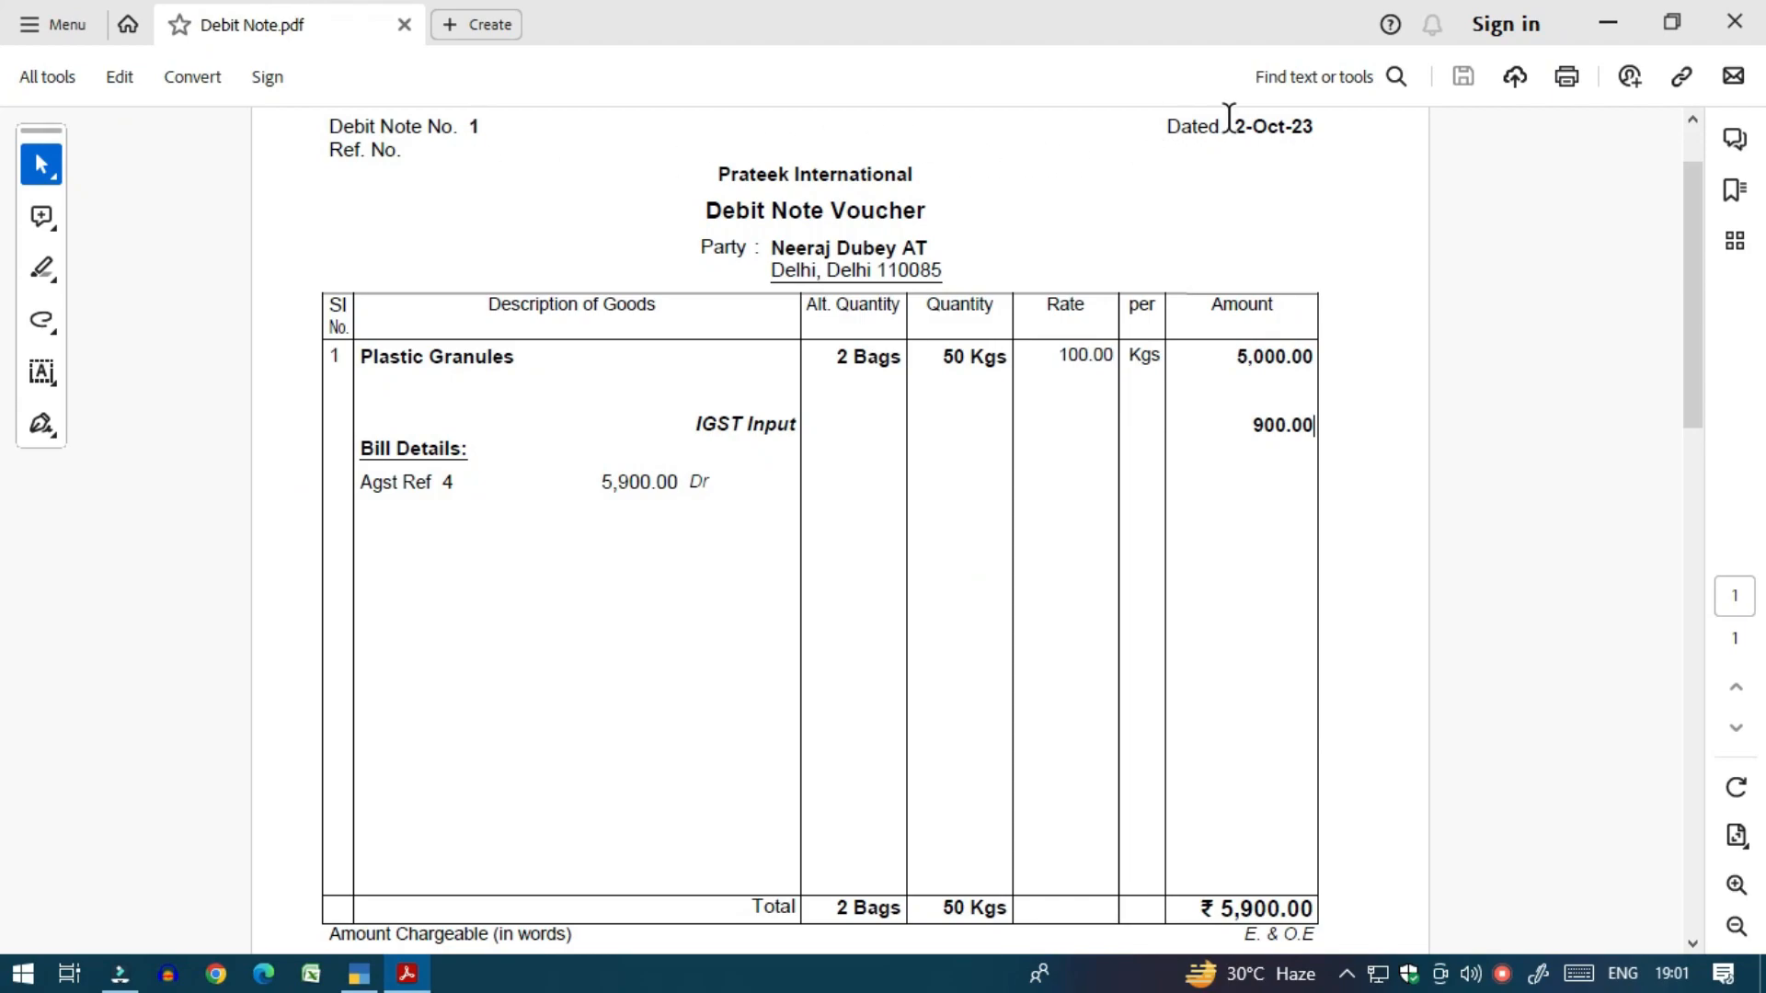
key(alt+Tab)
text(2)
key(Return)
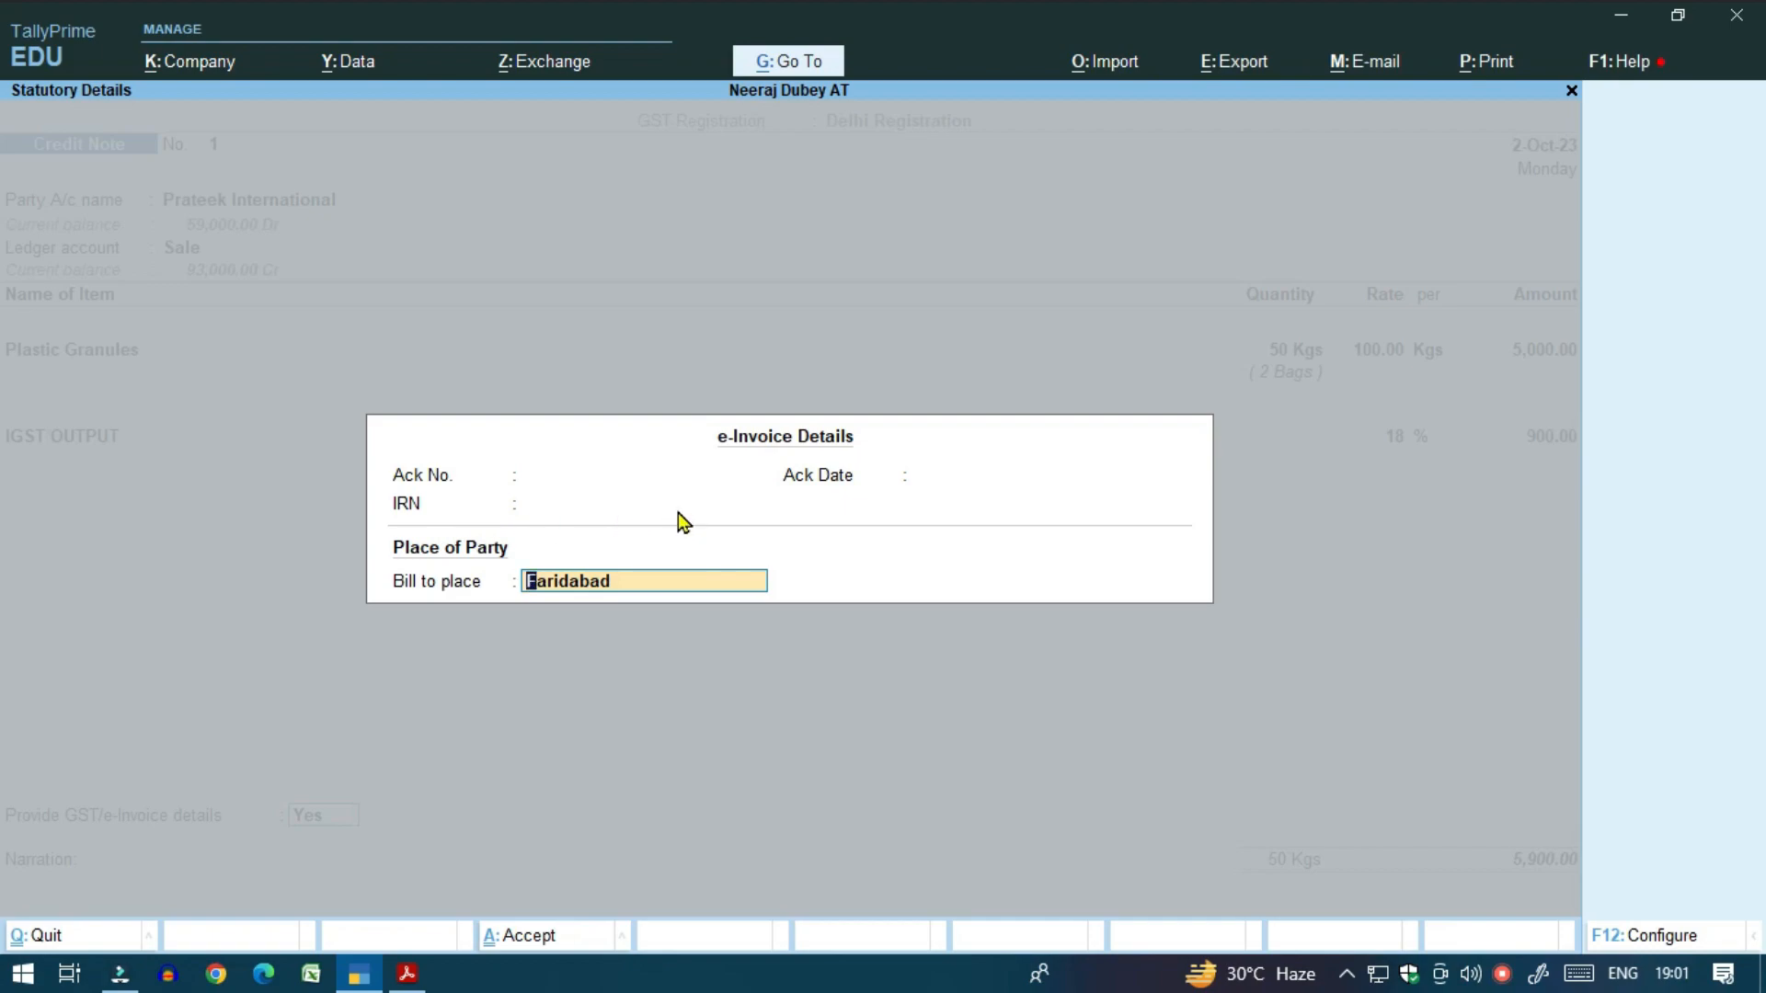
key(Return)
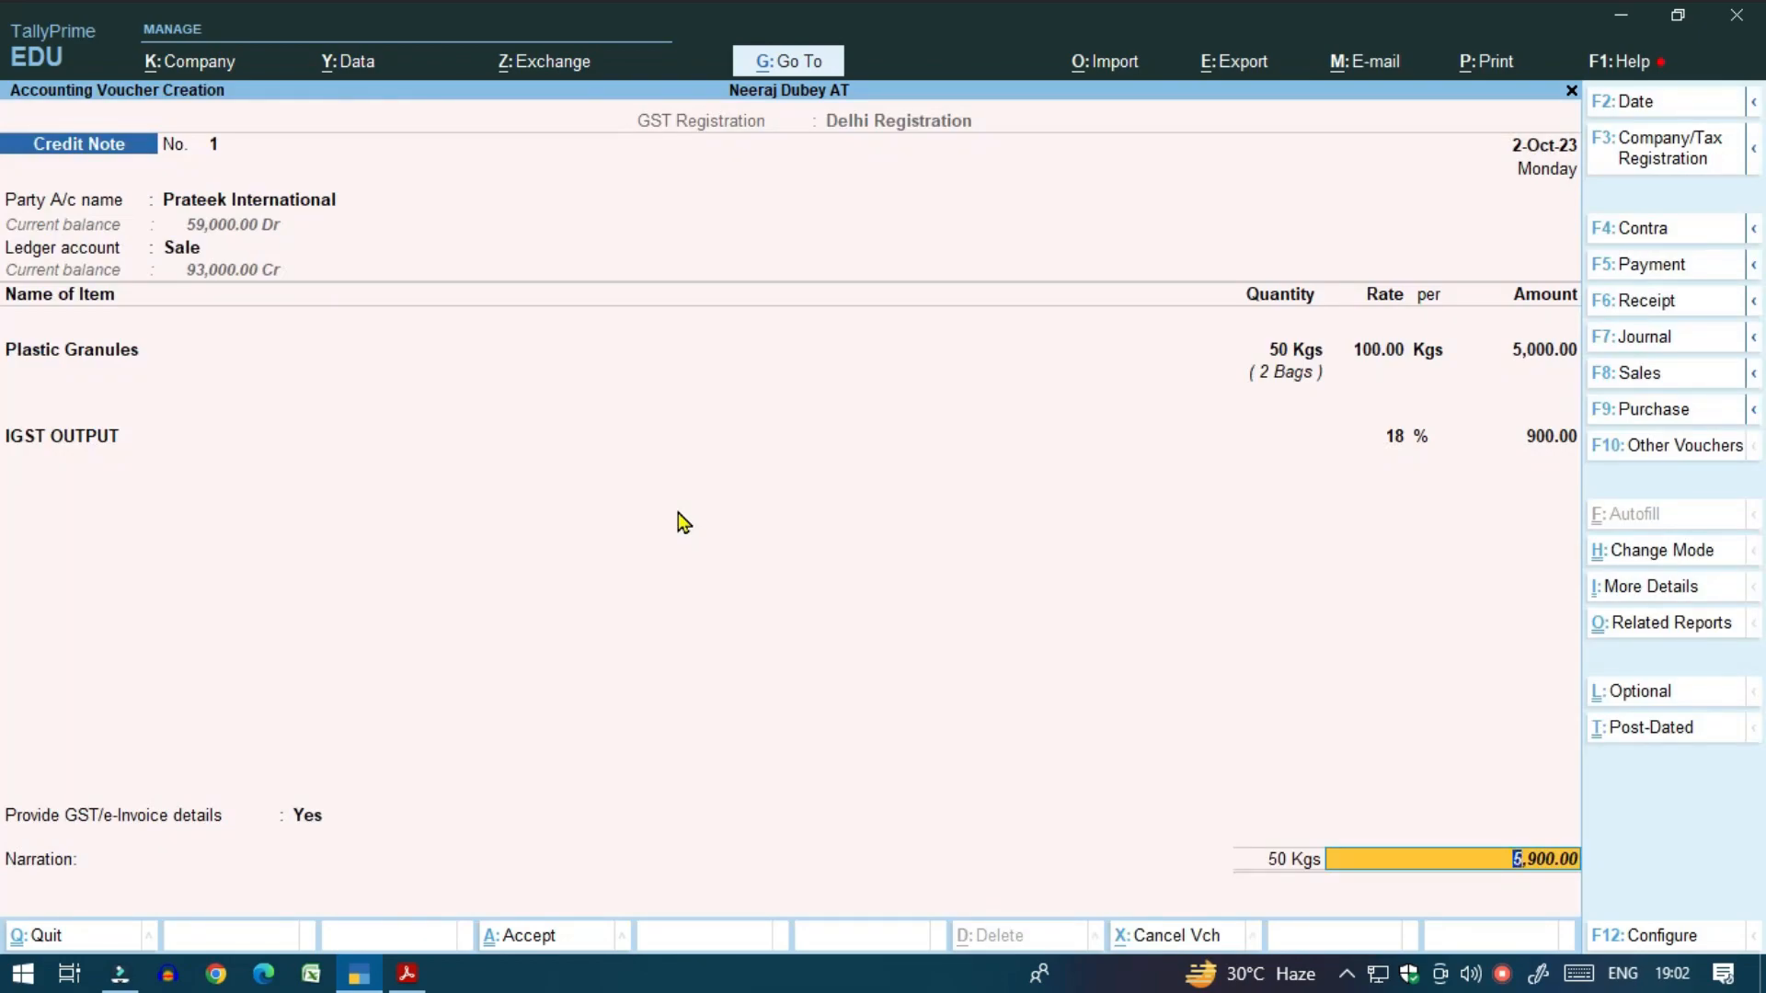
Adjust the 5,900.00 credit for Prateek International as Agst Ref against pending bill 4 and accept the bill-wise details.
key(Return)
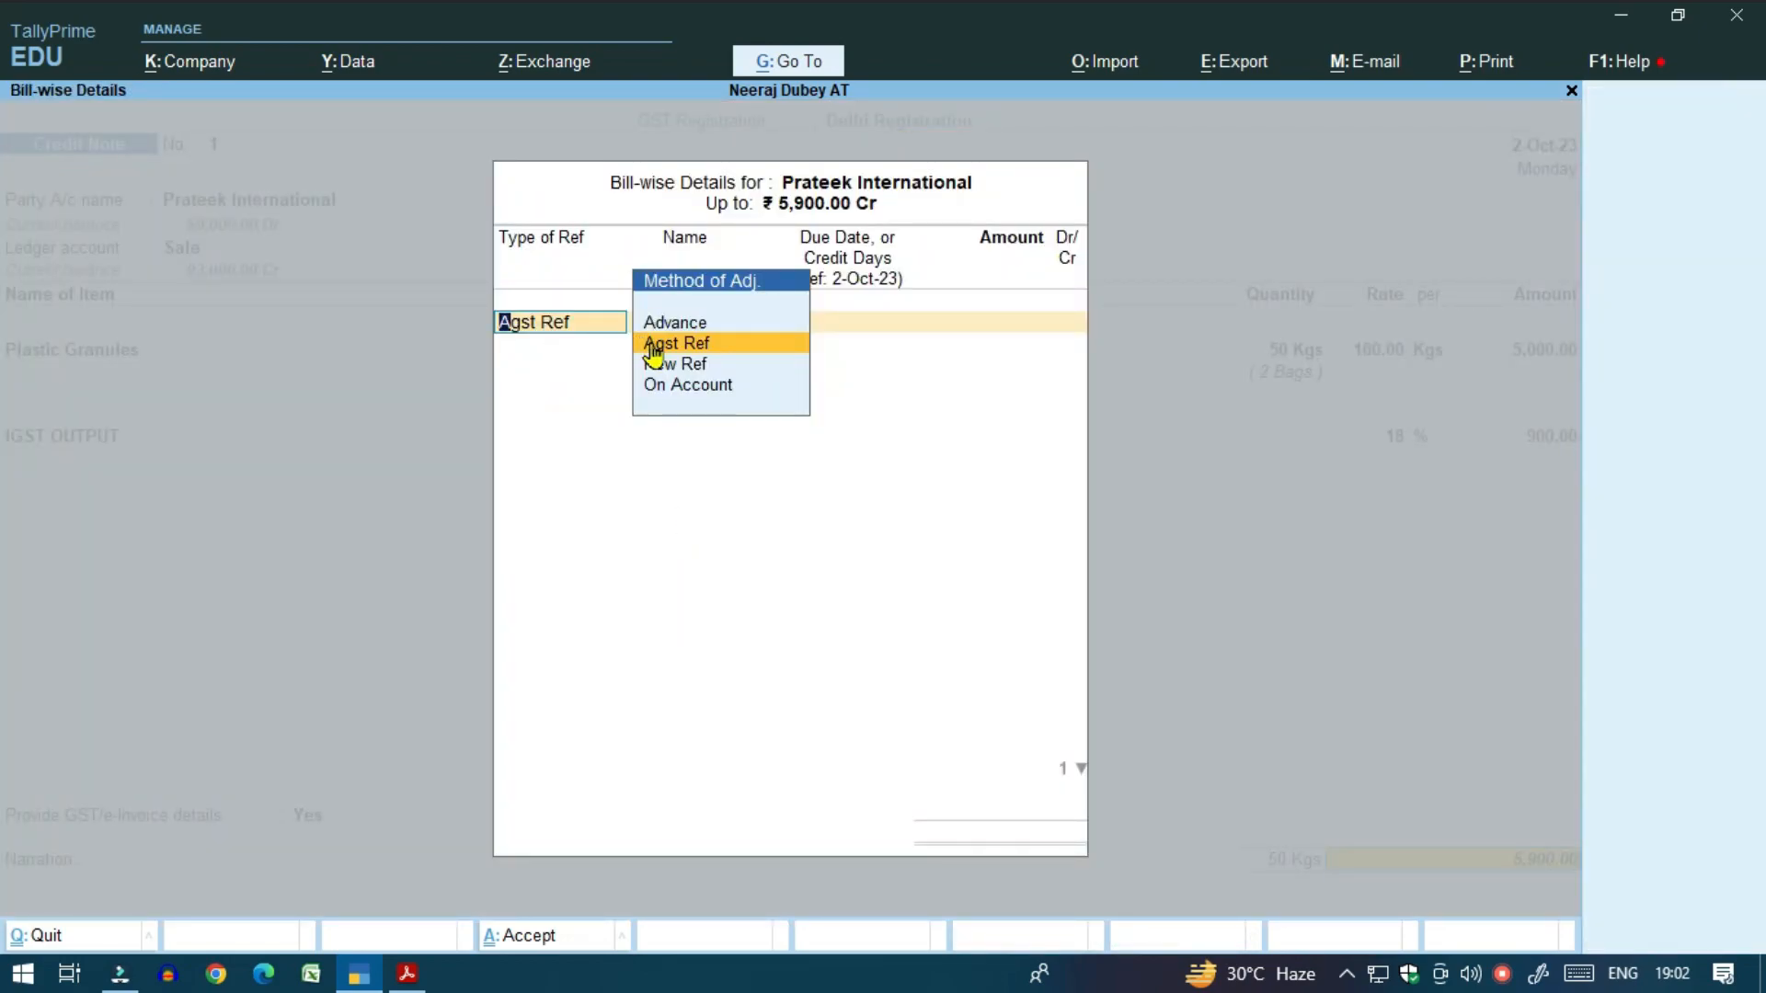
click(693, 346)
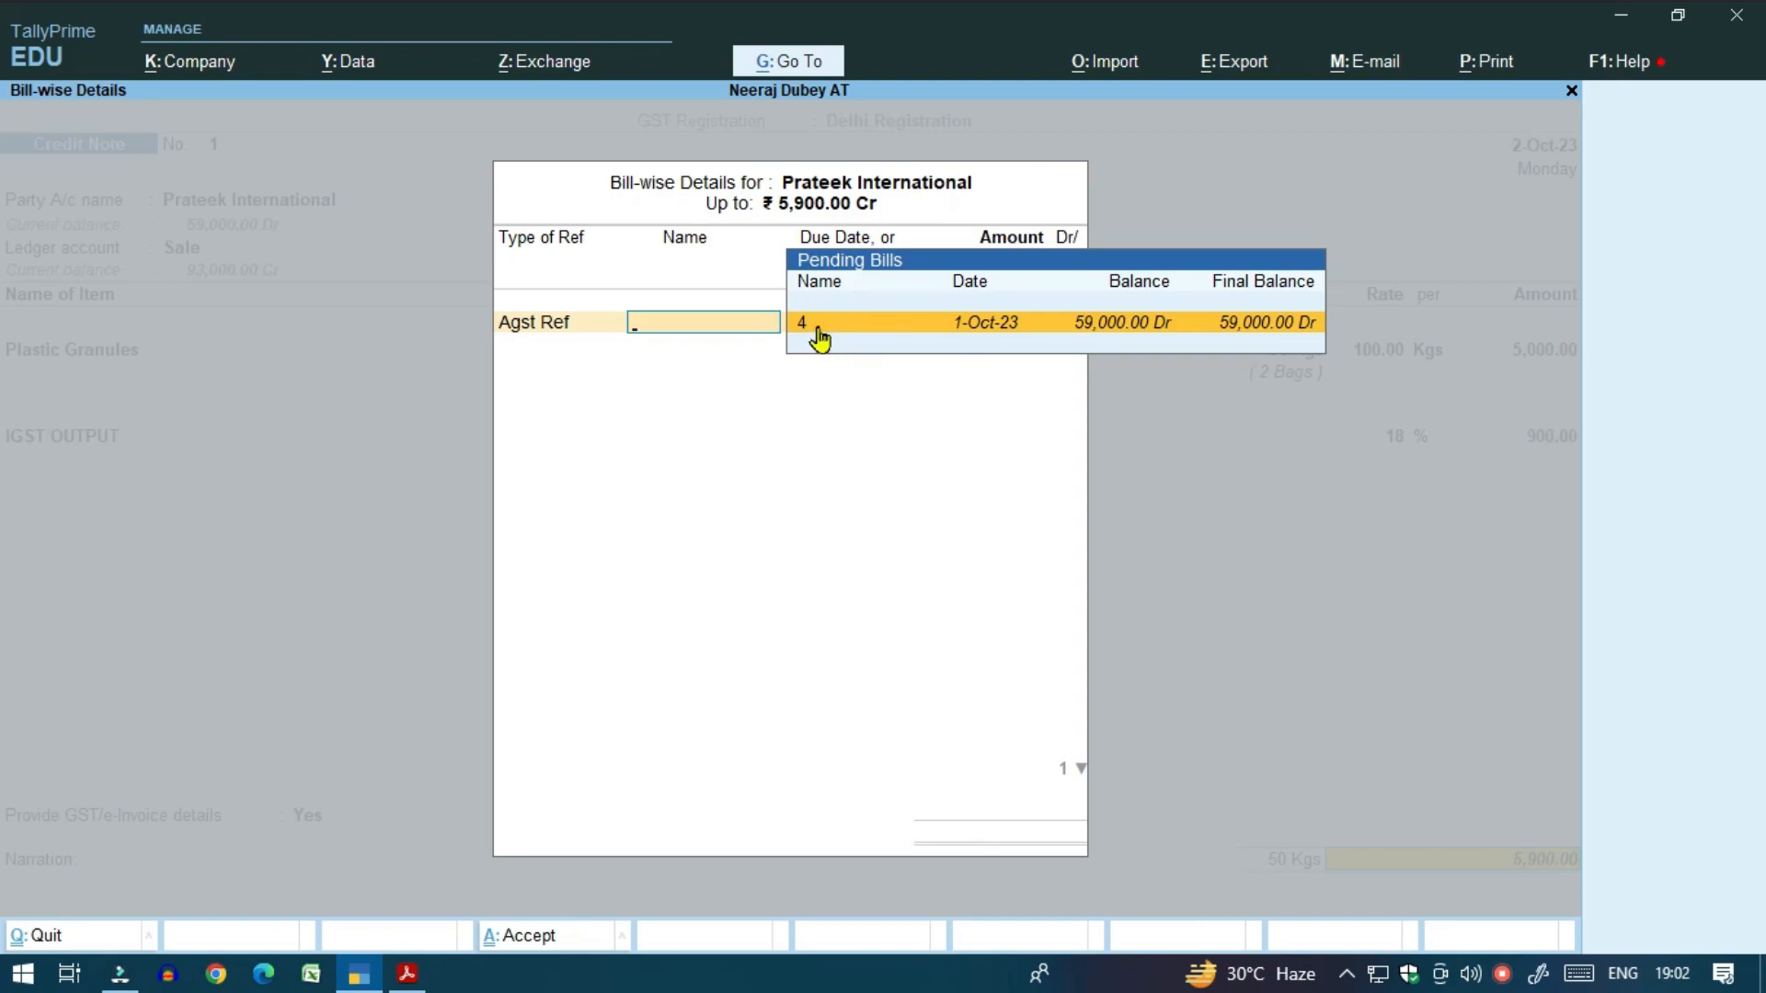
click(1001, 326)
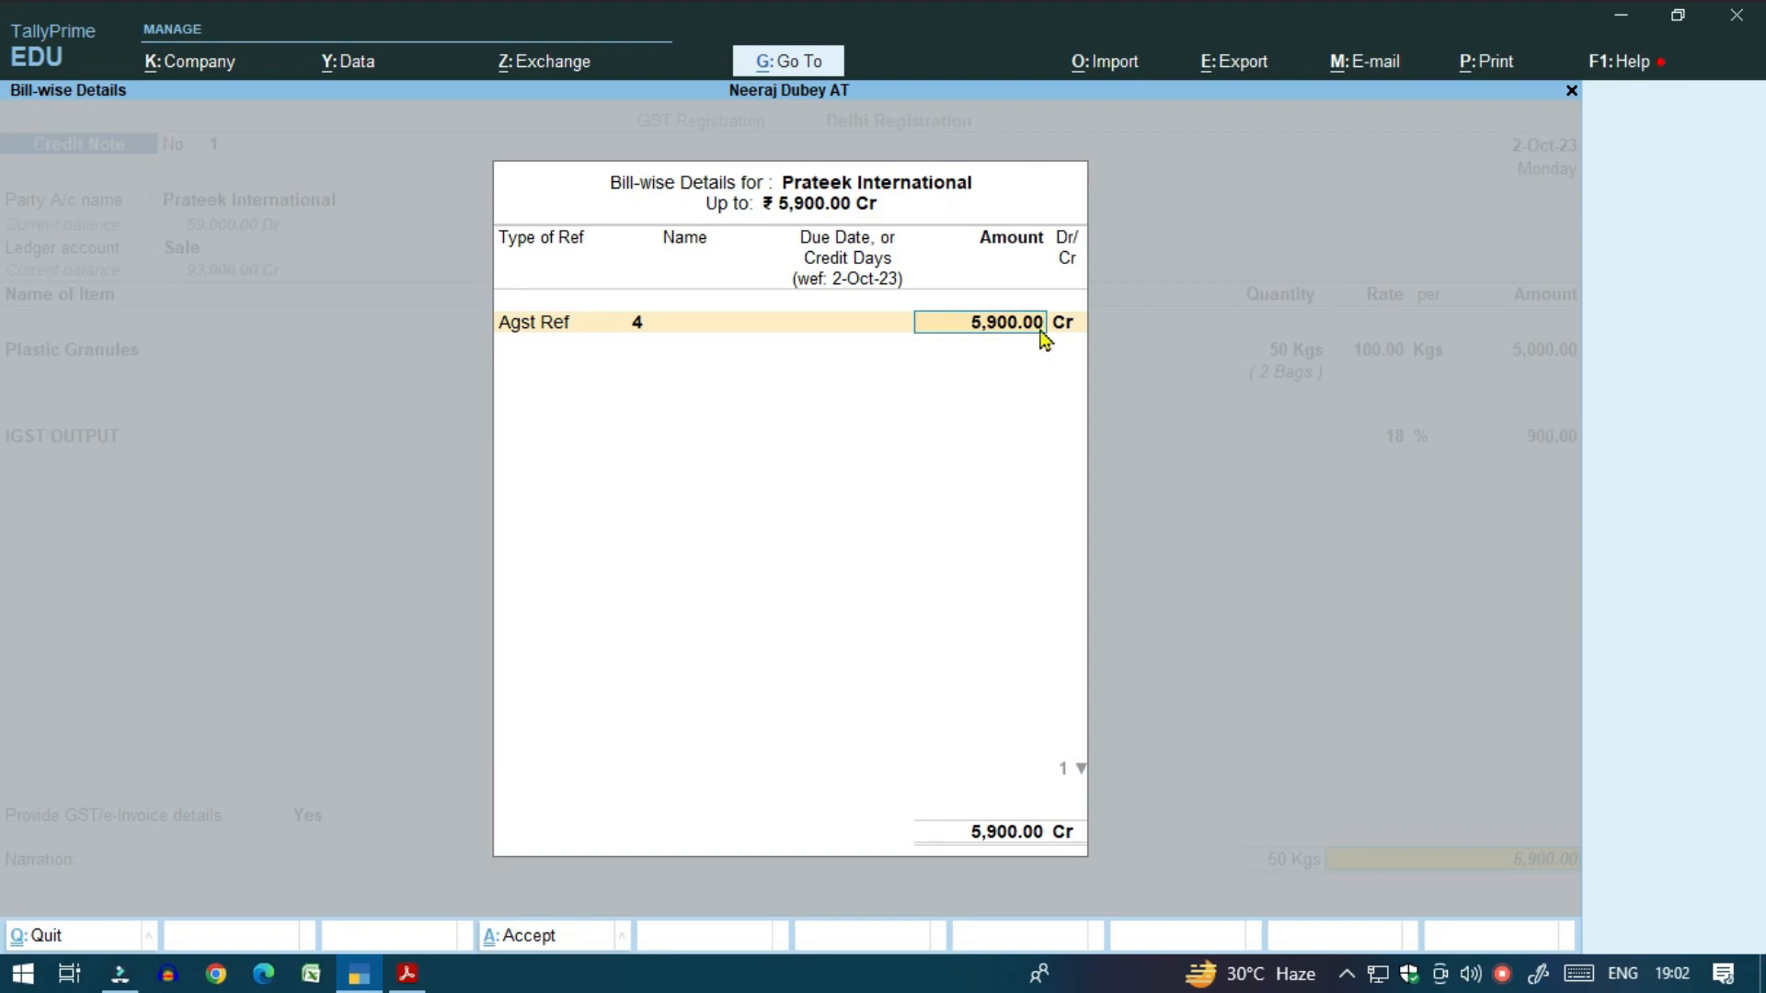
key(Return)
key(Return)
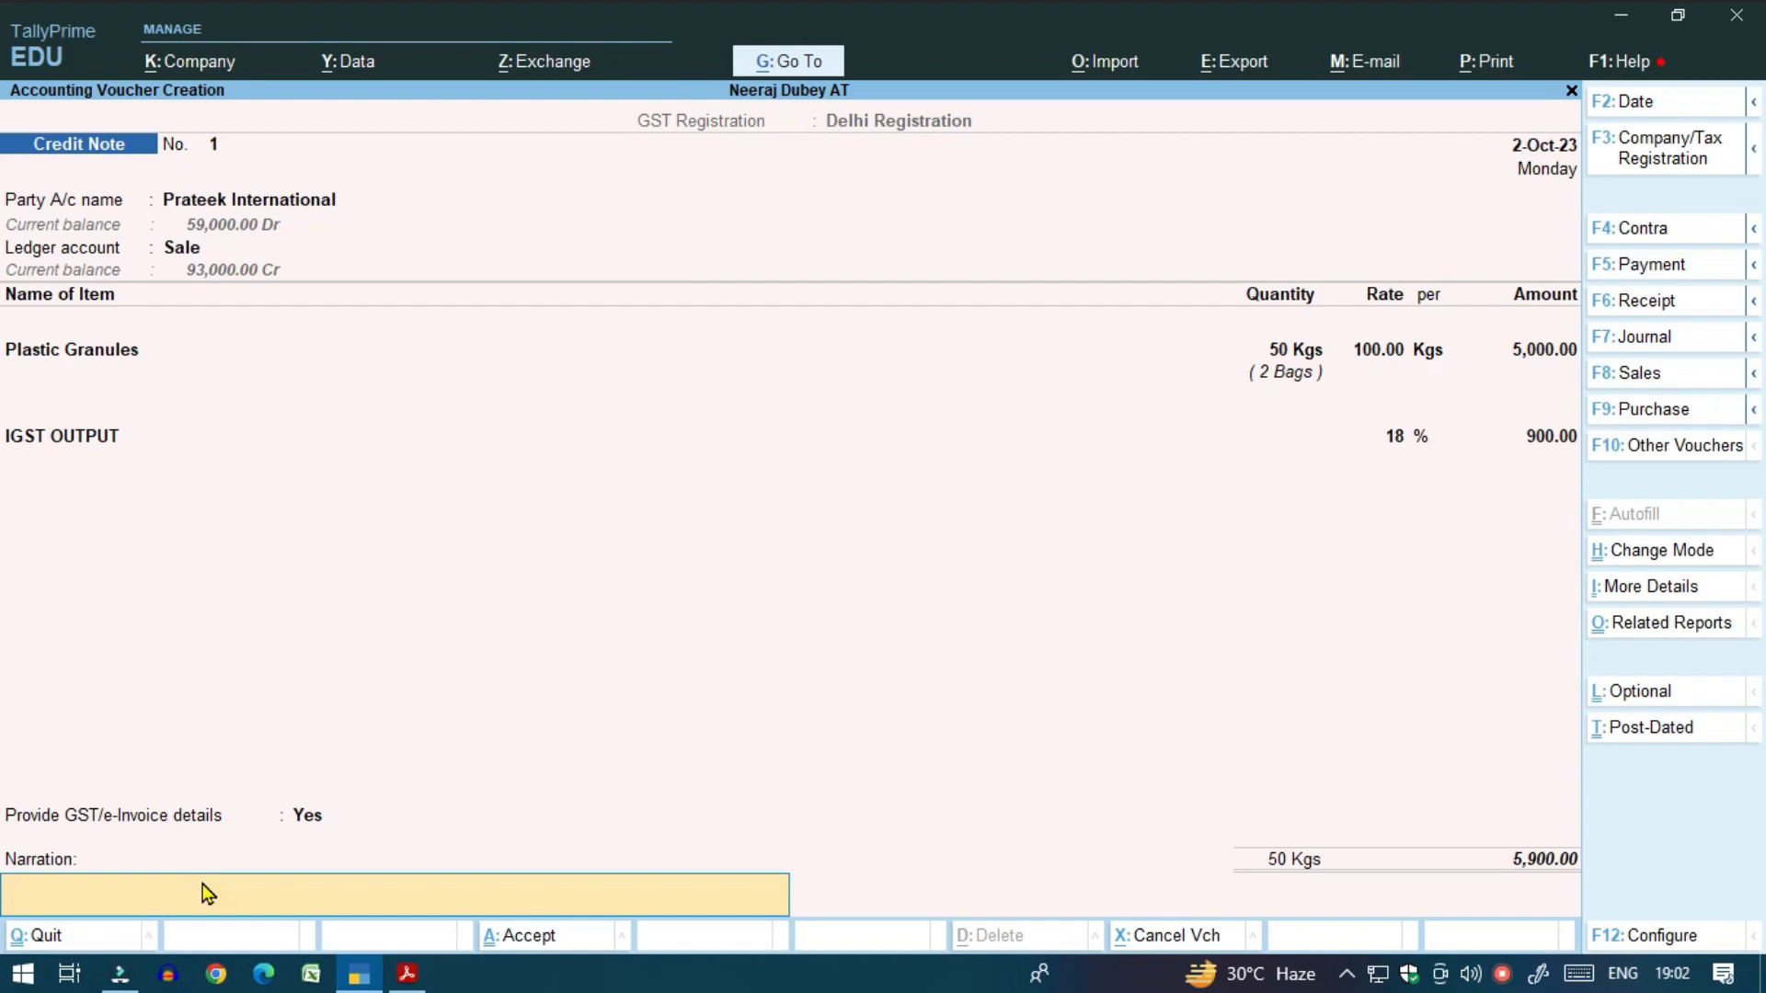
Enter the narration "Being Credit Issue", accept the credit note, and decline e-Invoice generation.
text(Being Credit Issue)
key(Return)
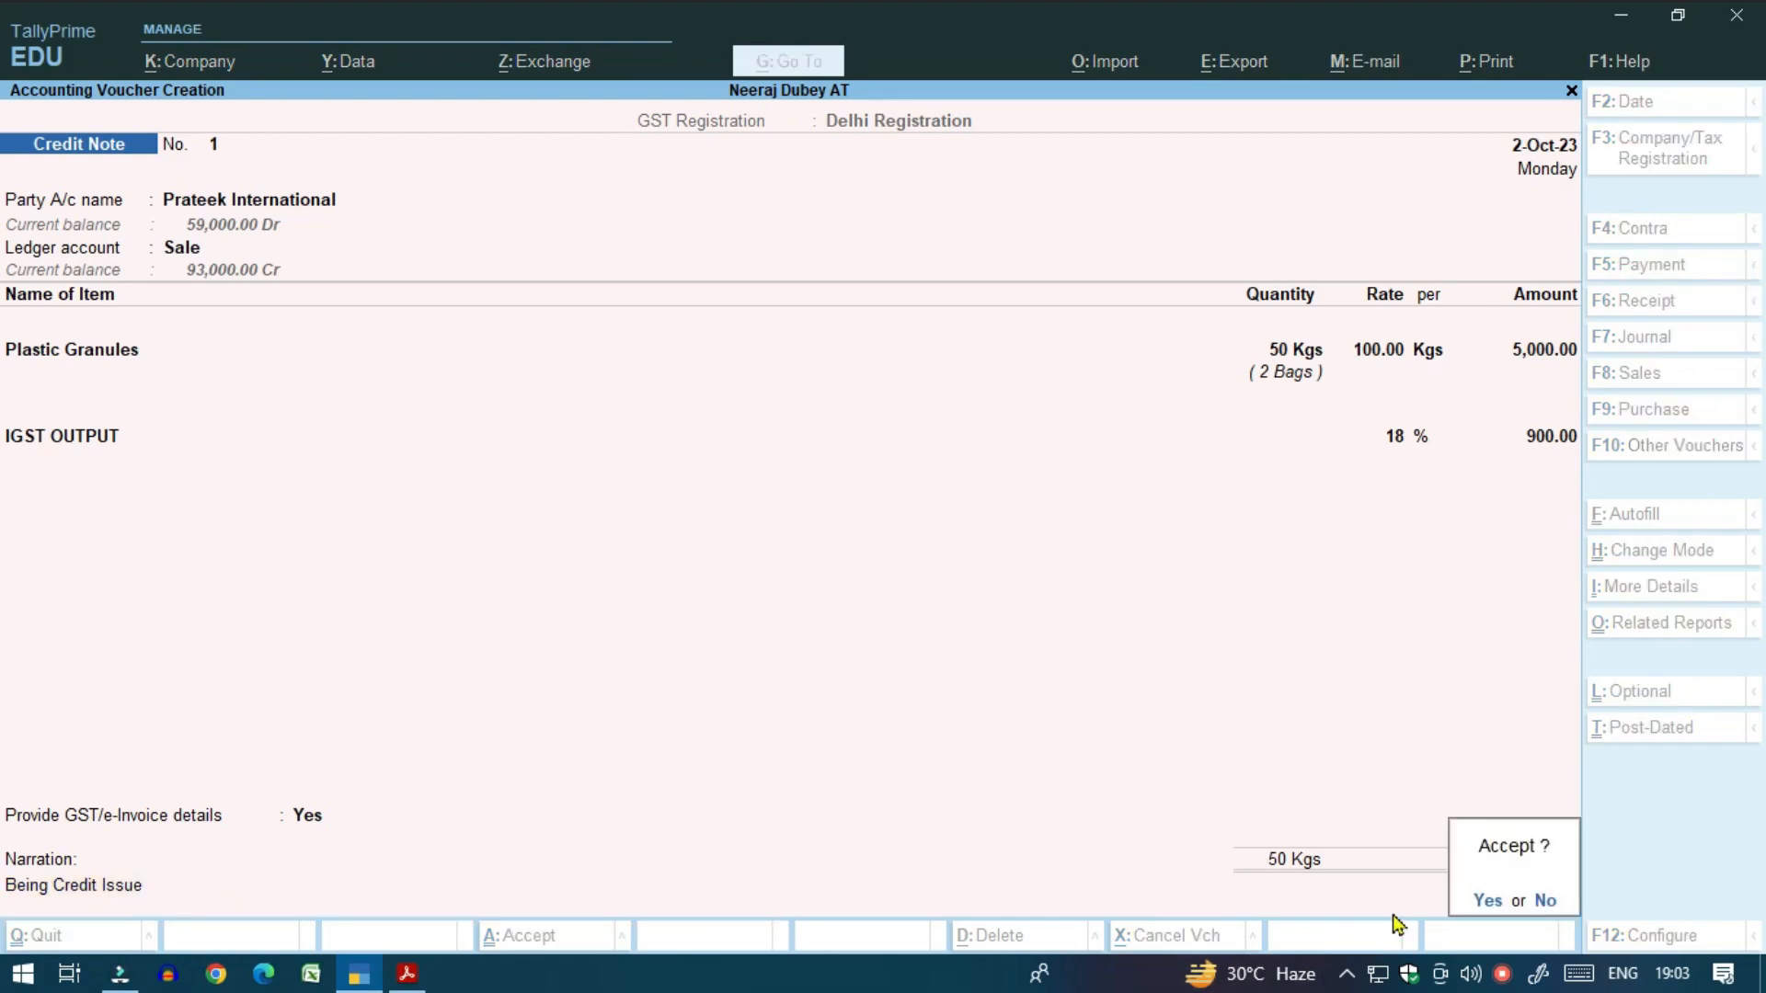
click(1483, 905)
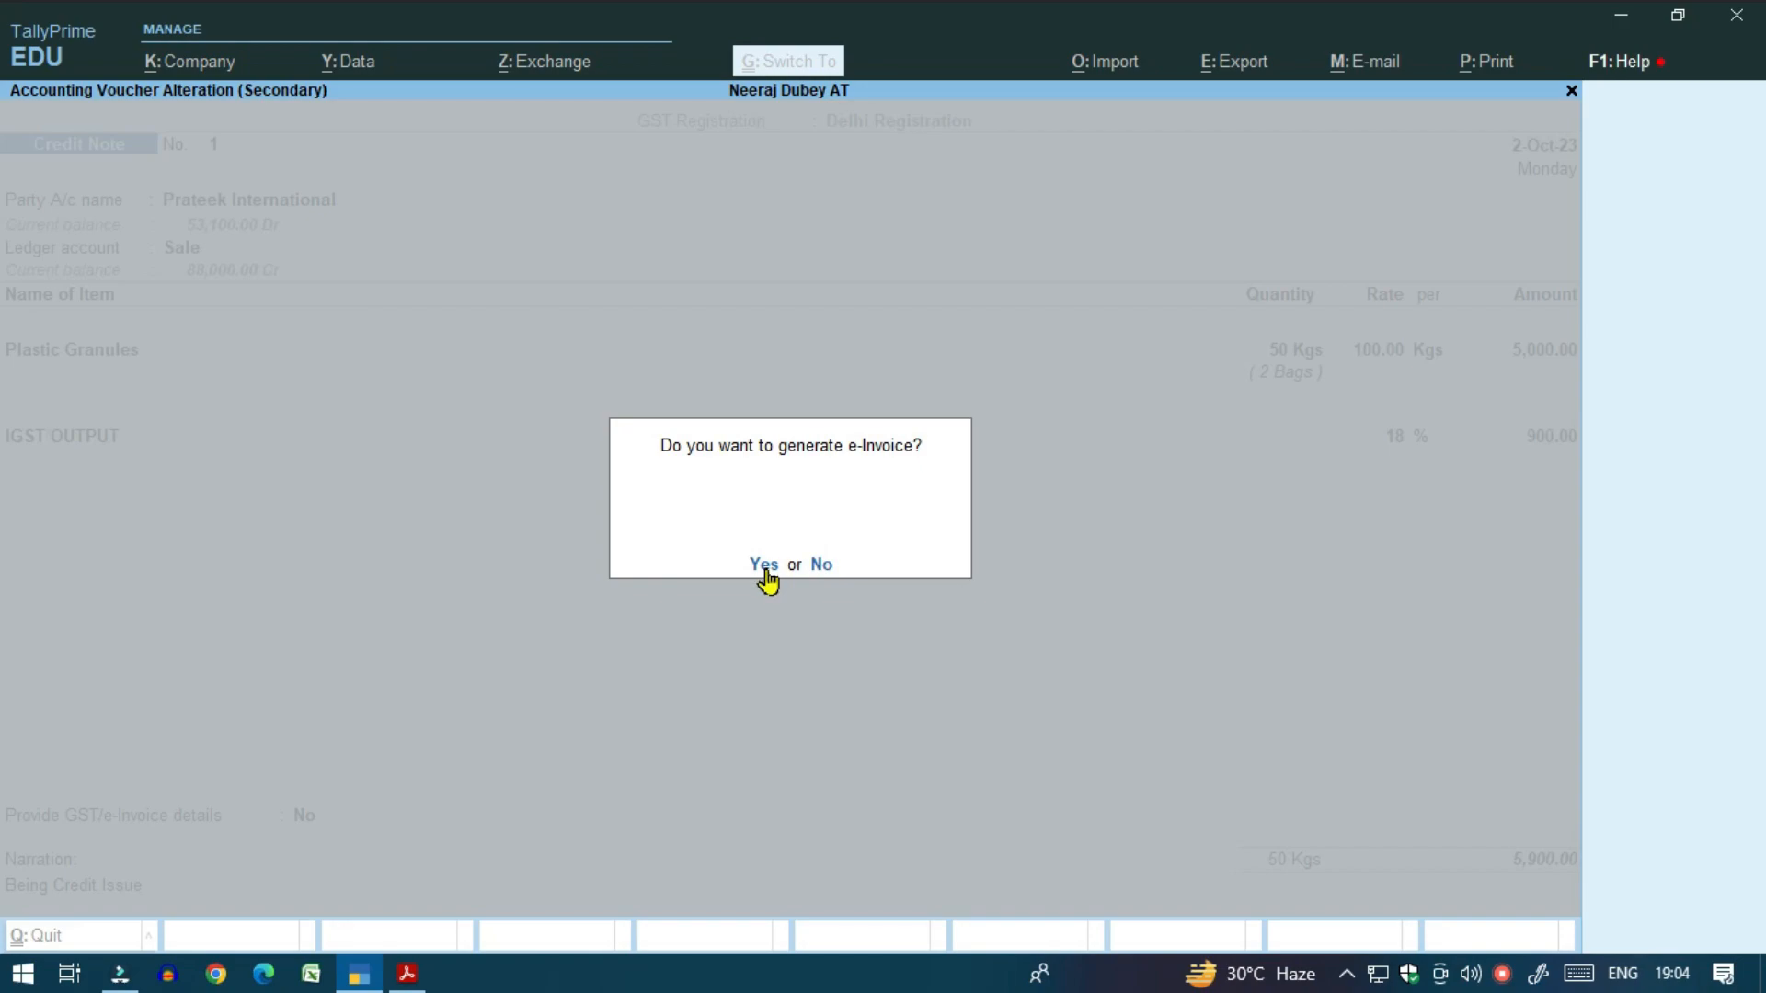
click(817, 567)
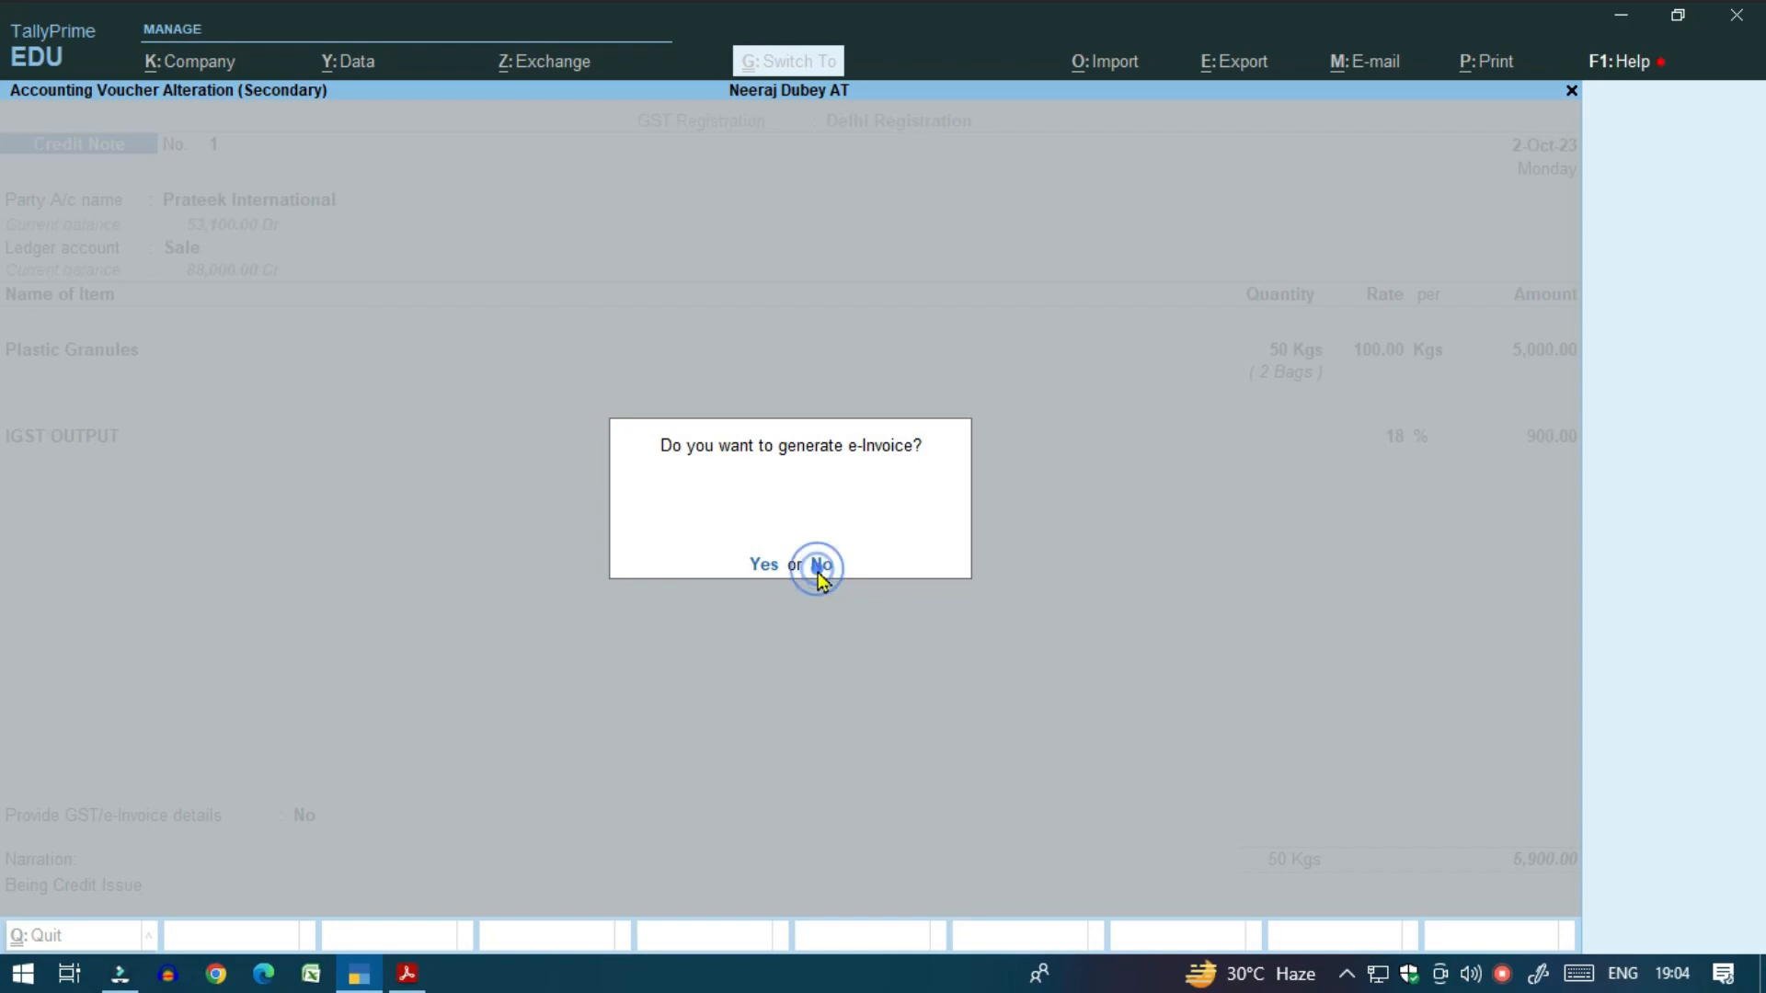
key(alt+a)
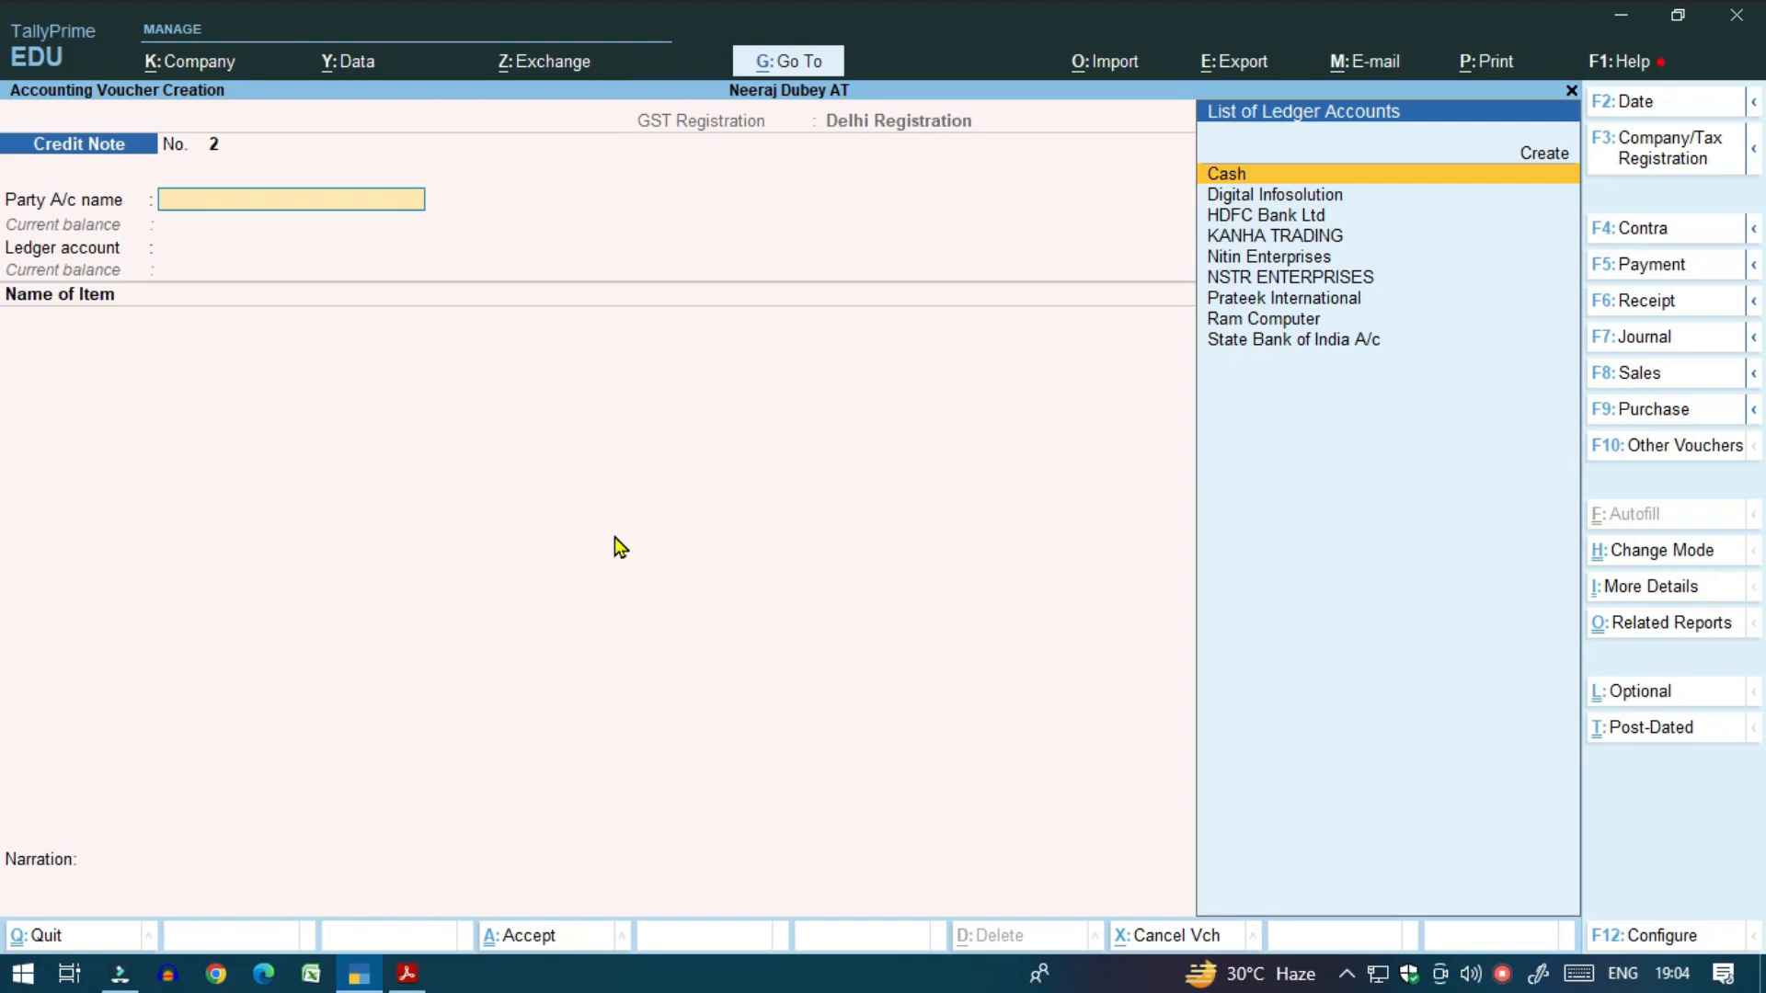
Leave voucher entry and display the ledger vouchers of Prateek International to check the credit note's effect on the balance.
key(Escape)
key(Escape)
key(Escape)
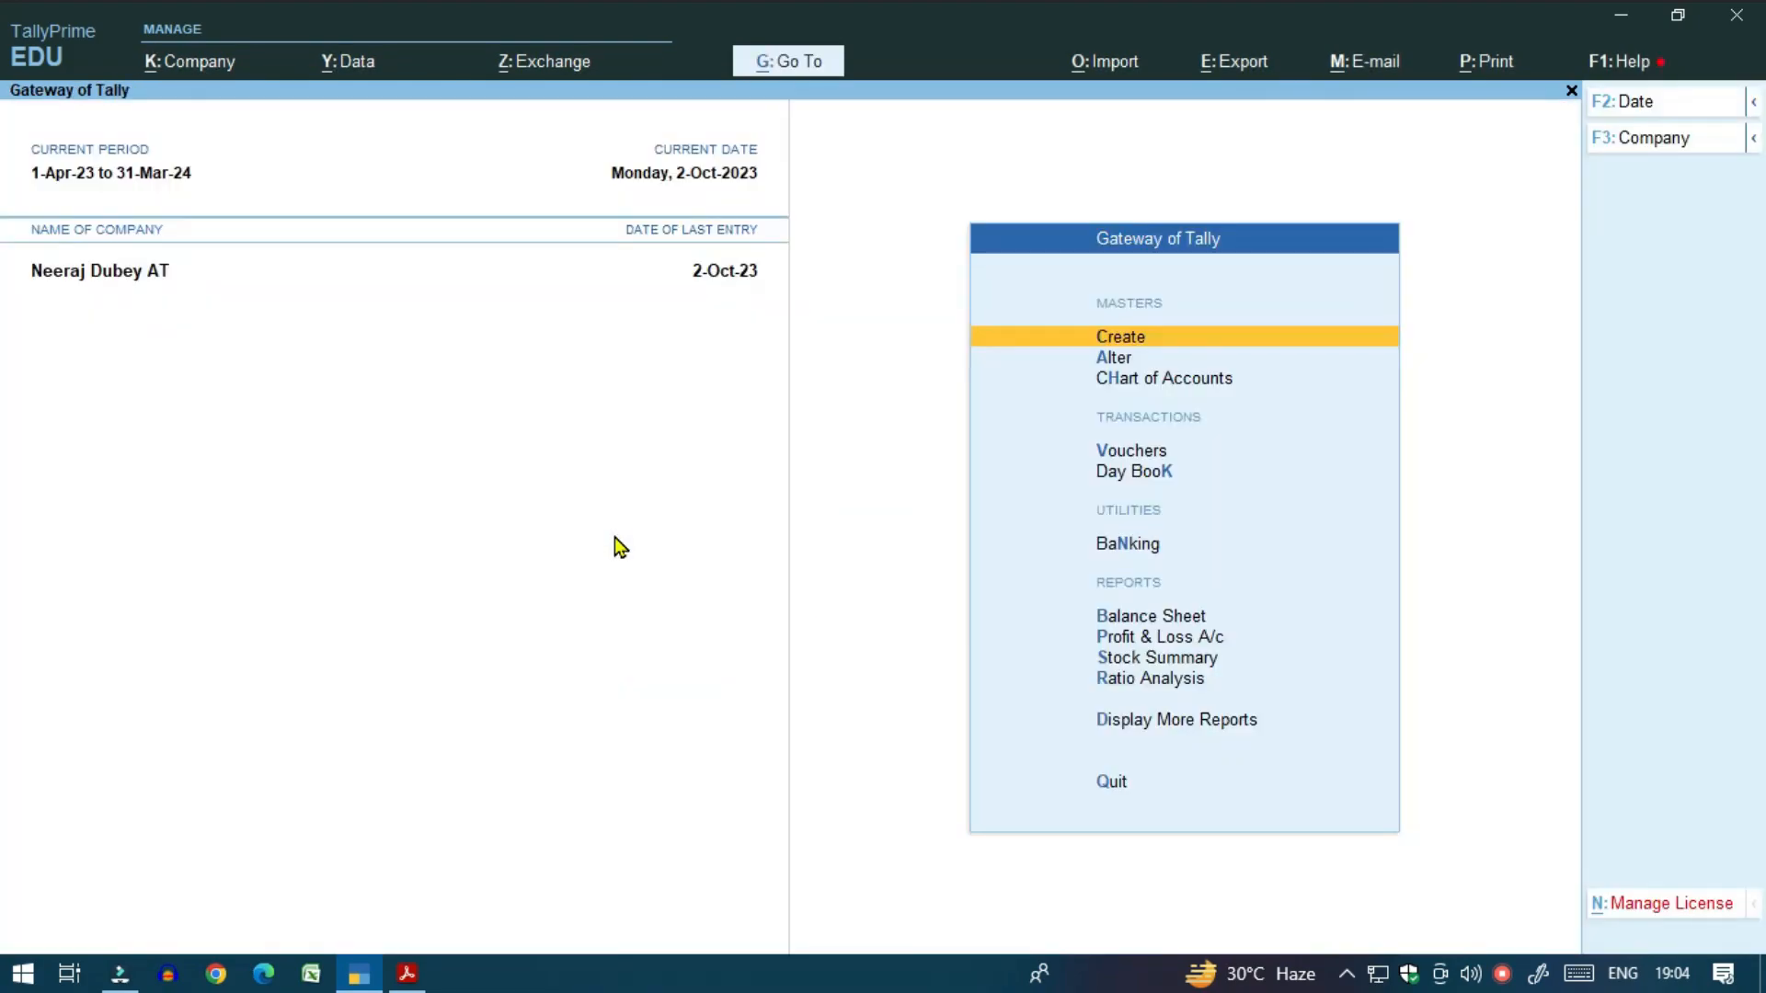
key(d)
key(a)
key(l)
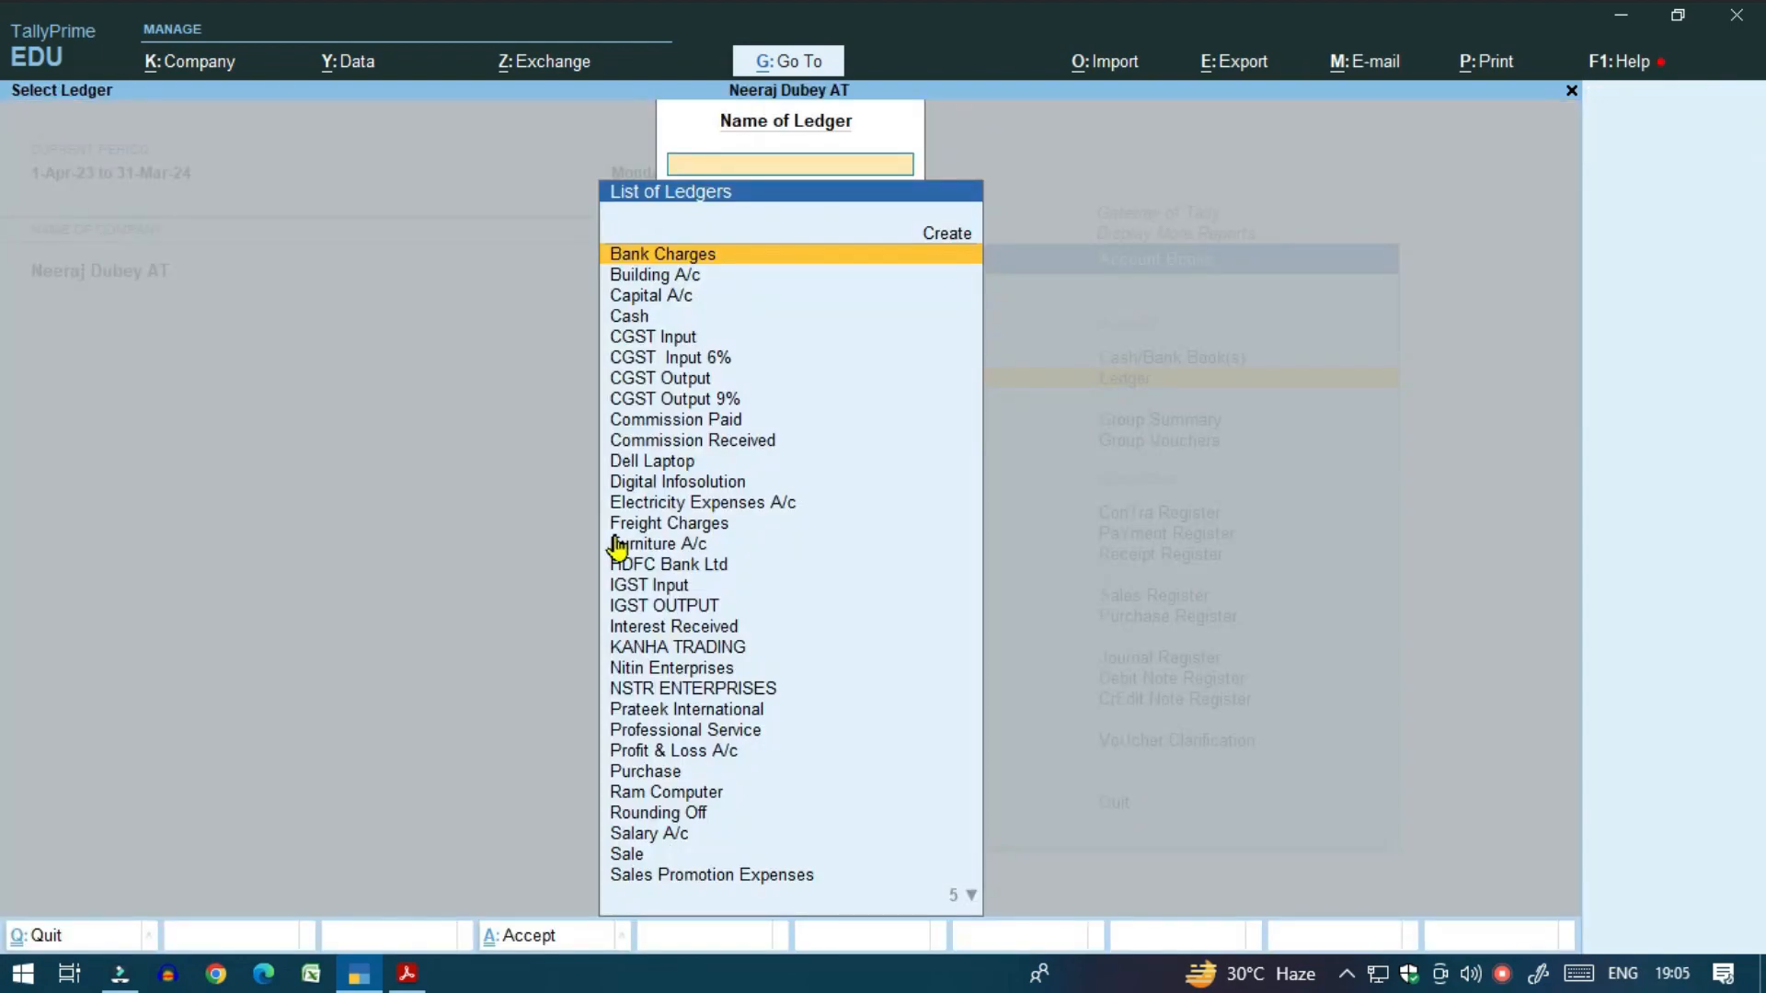
text(Pra)
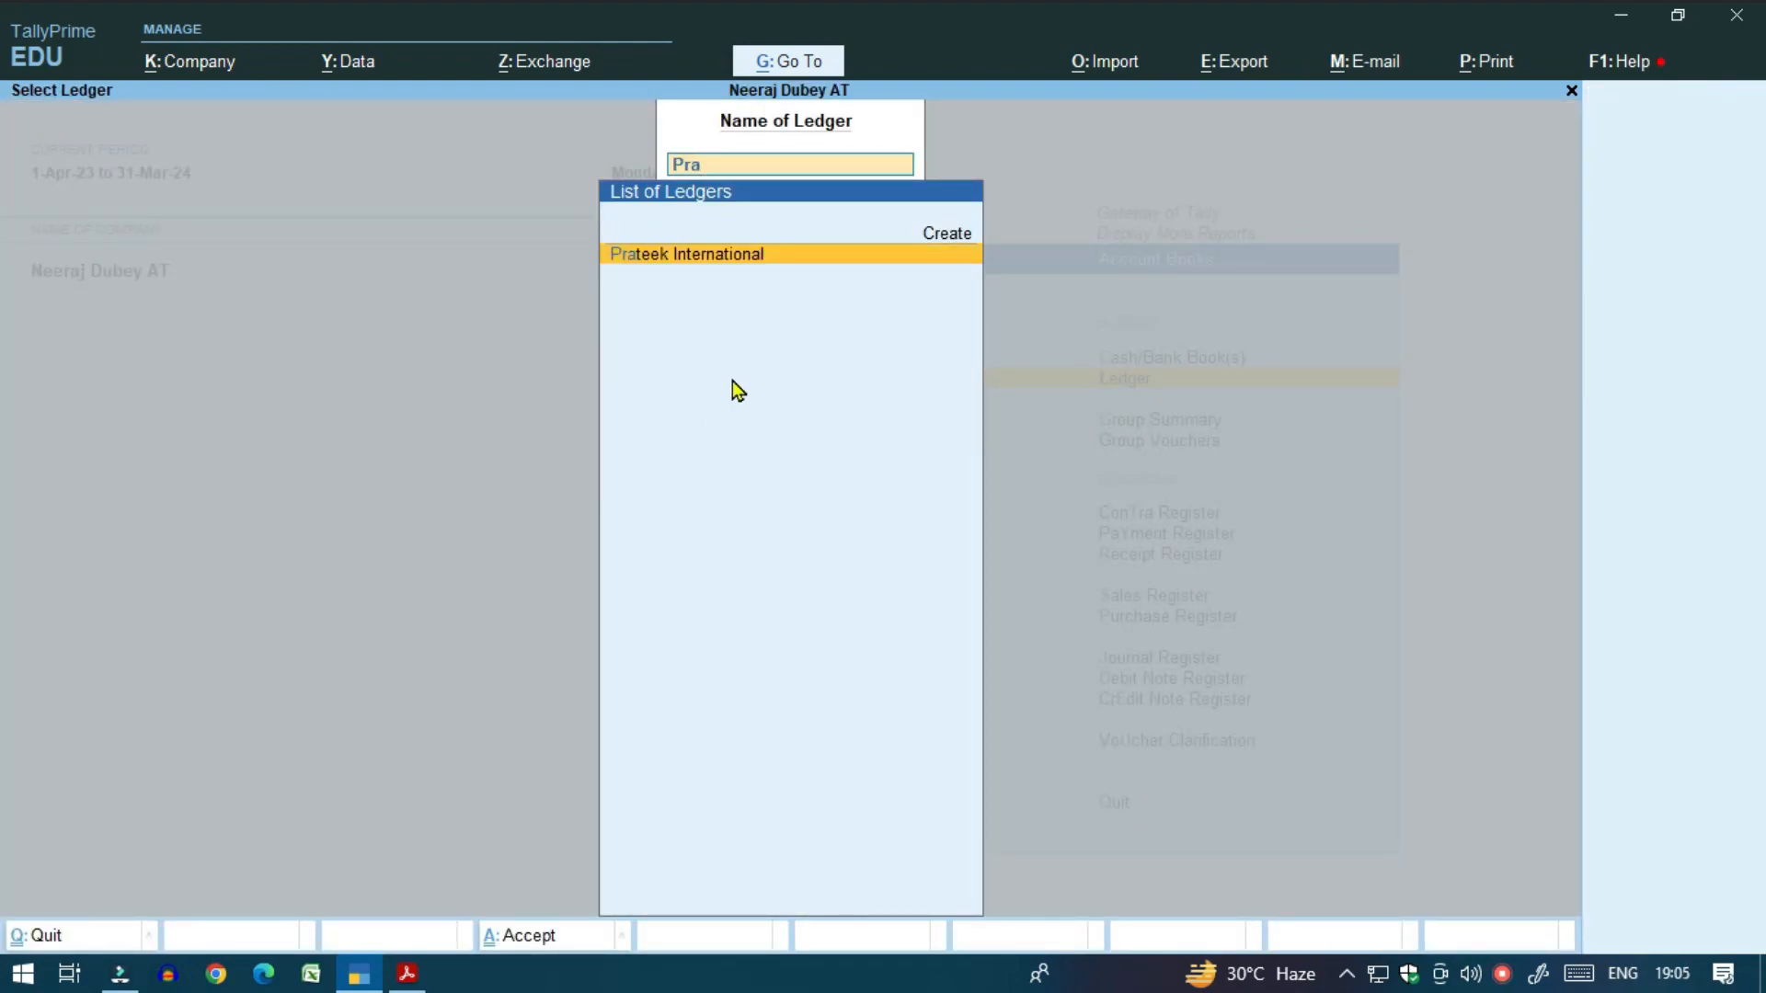
key(Return)
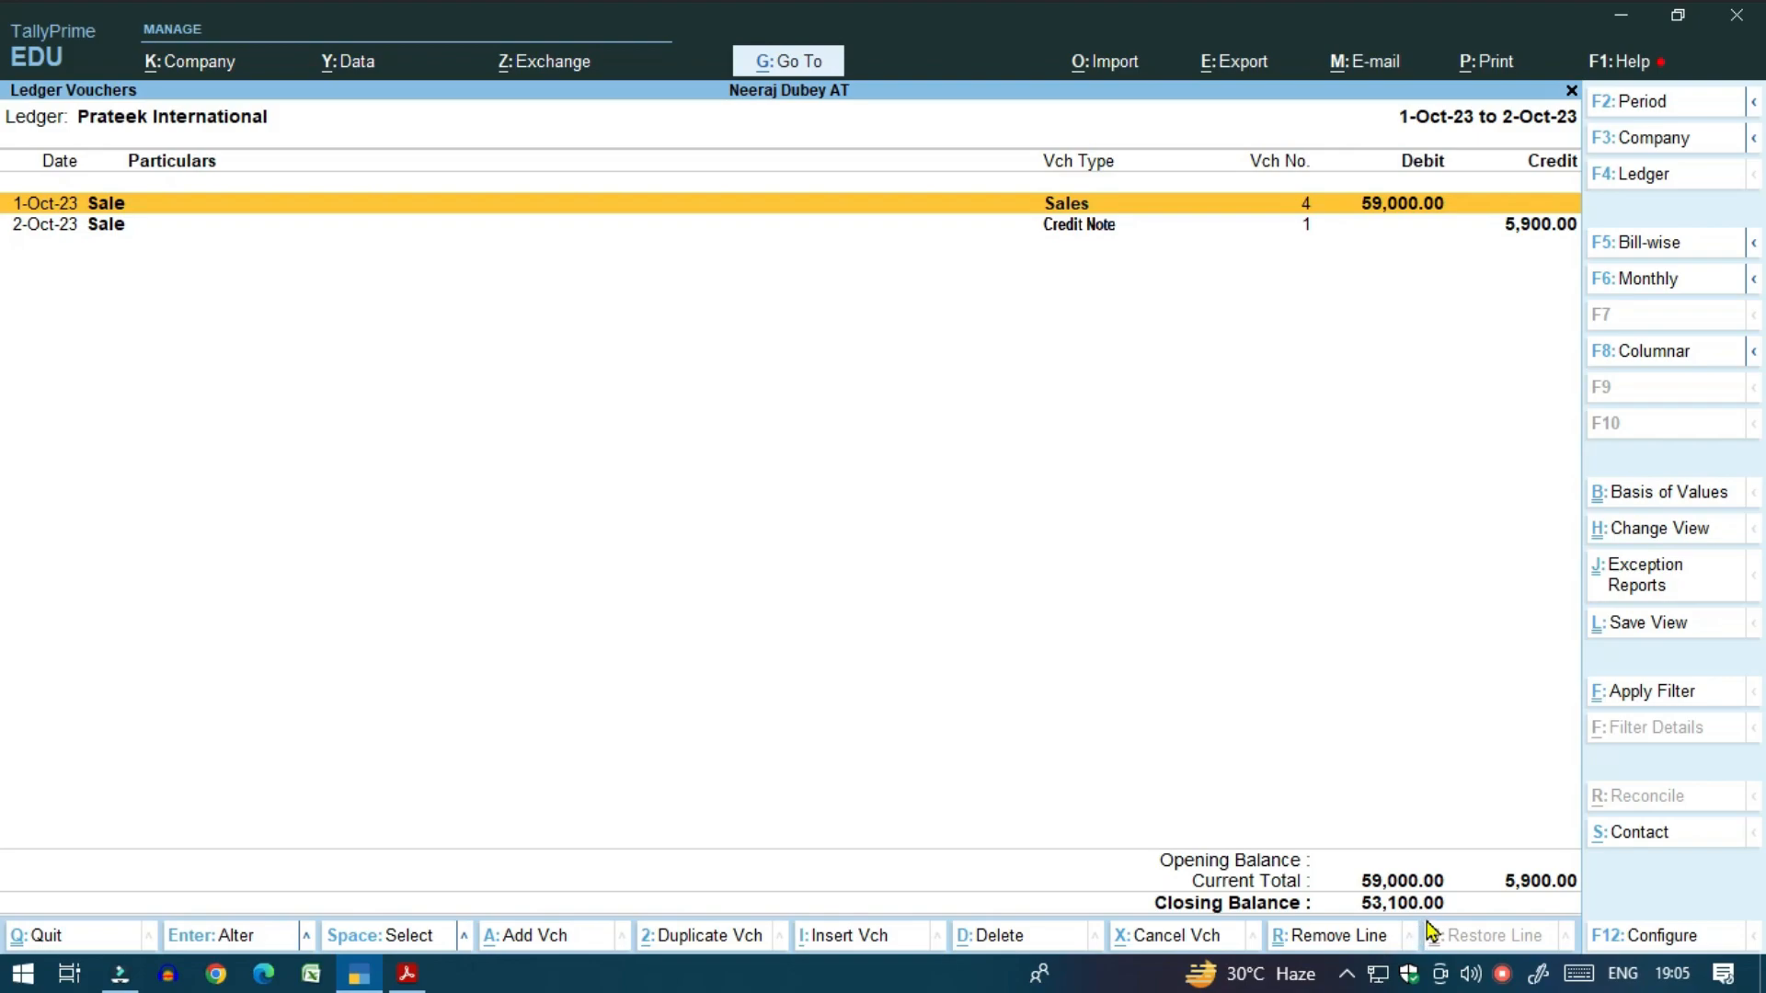
Open the 2-Oct-23 credit note from the ledger and print it to a PDF named "Credit Note" on the Desktop.
key(Down)
key(Return)
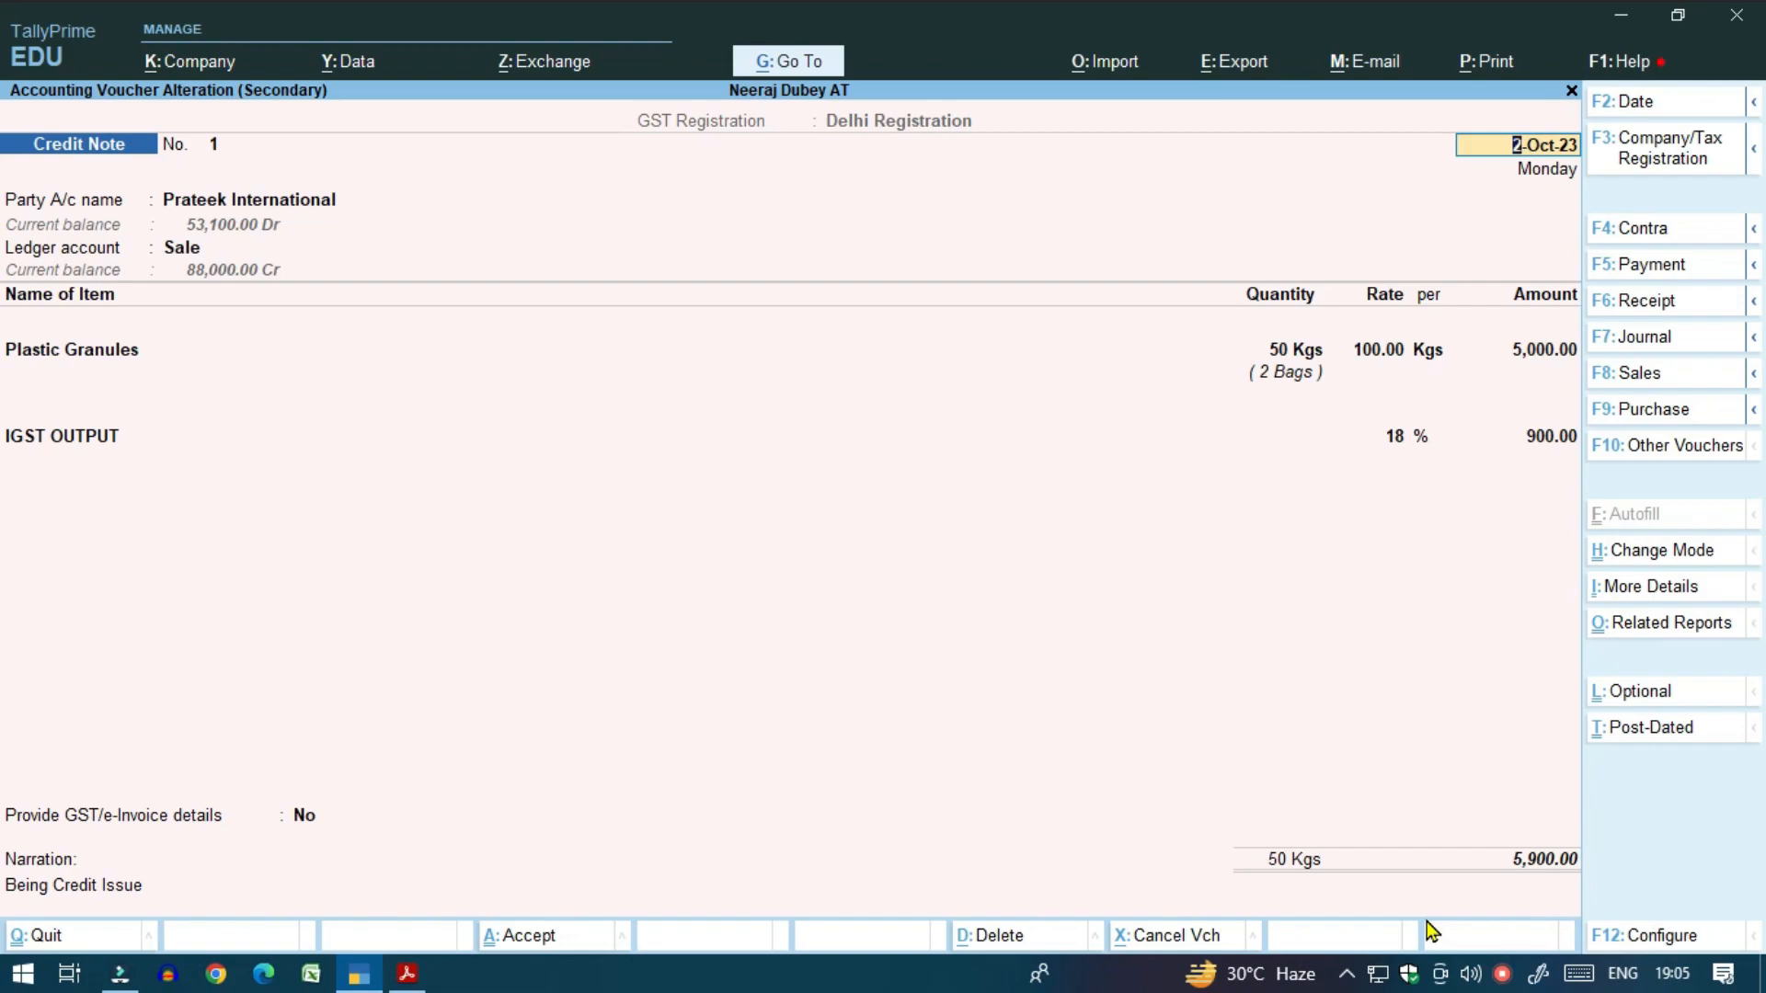
key(ctrl)
key(ctrl+p)
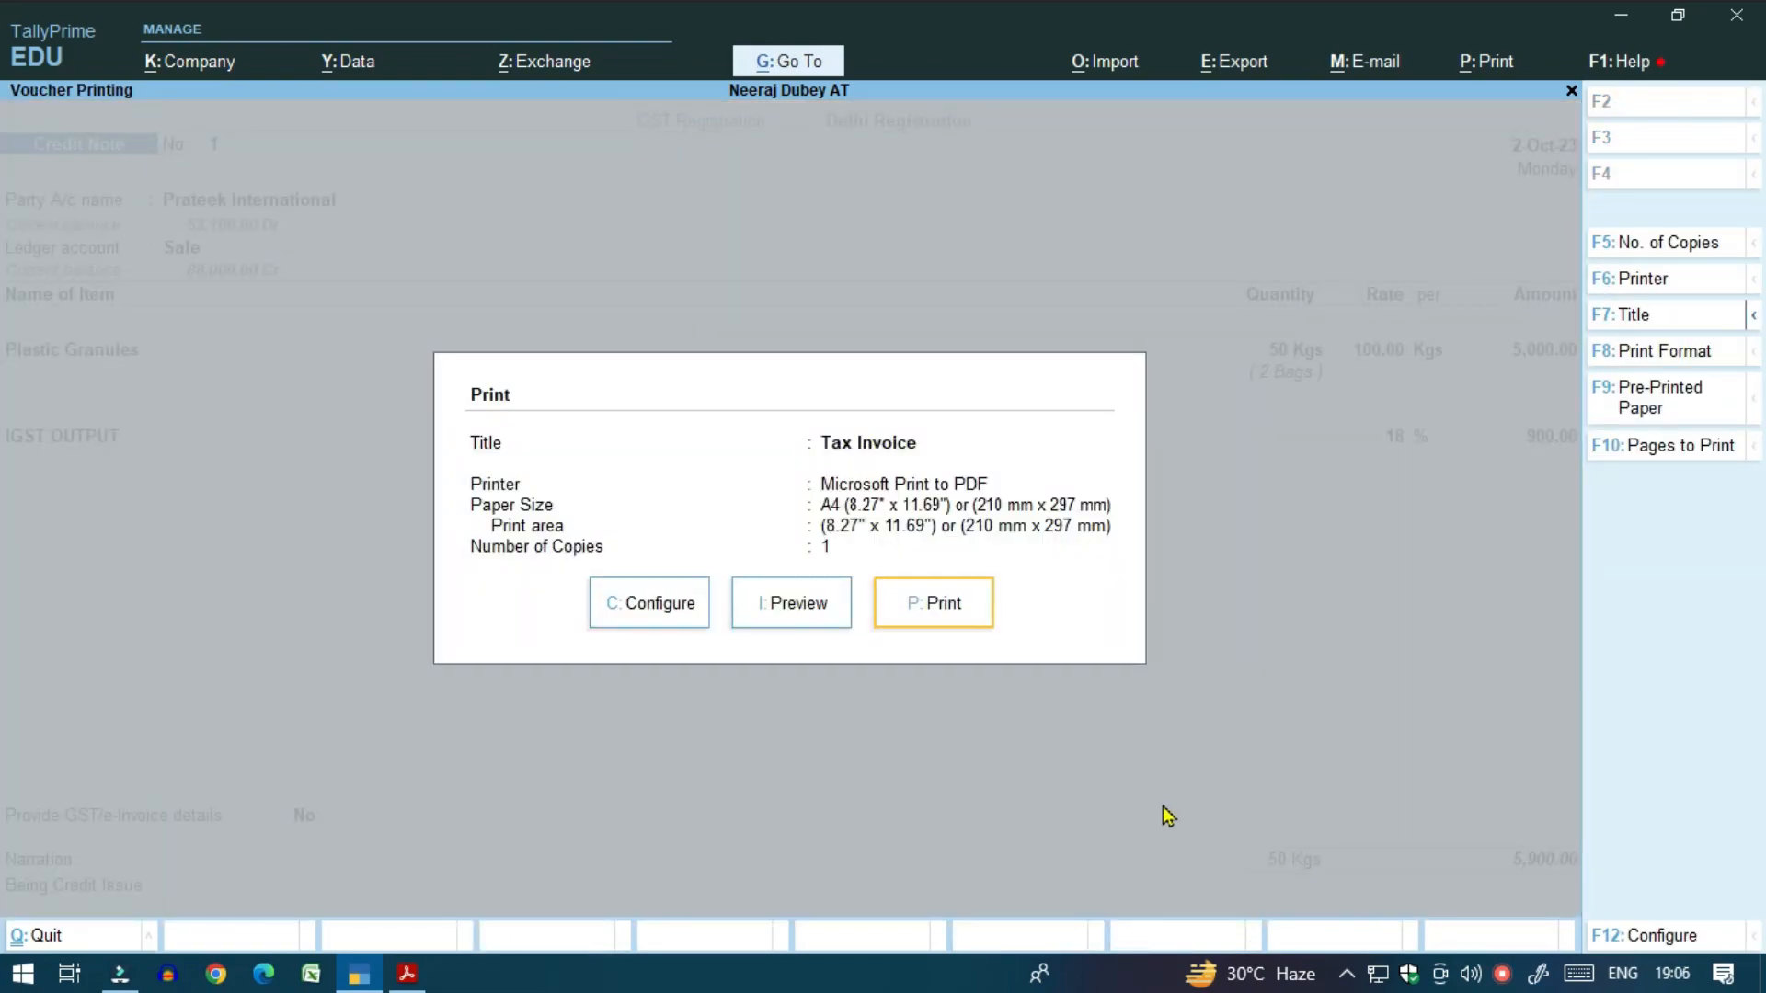
click(931, 607)
click(346, 488)
text(C)
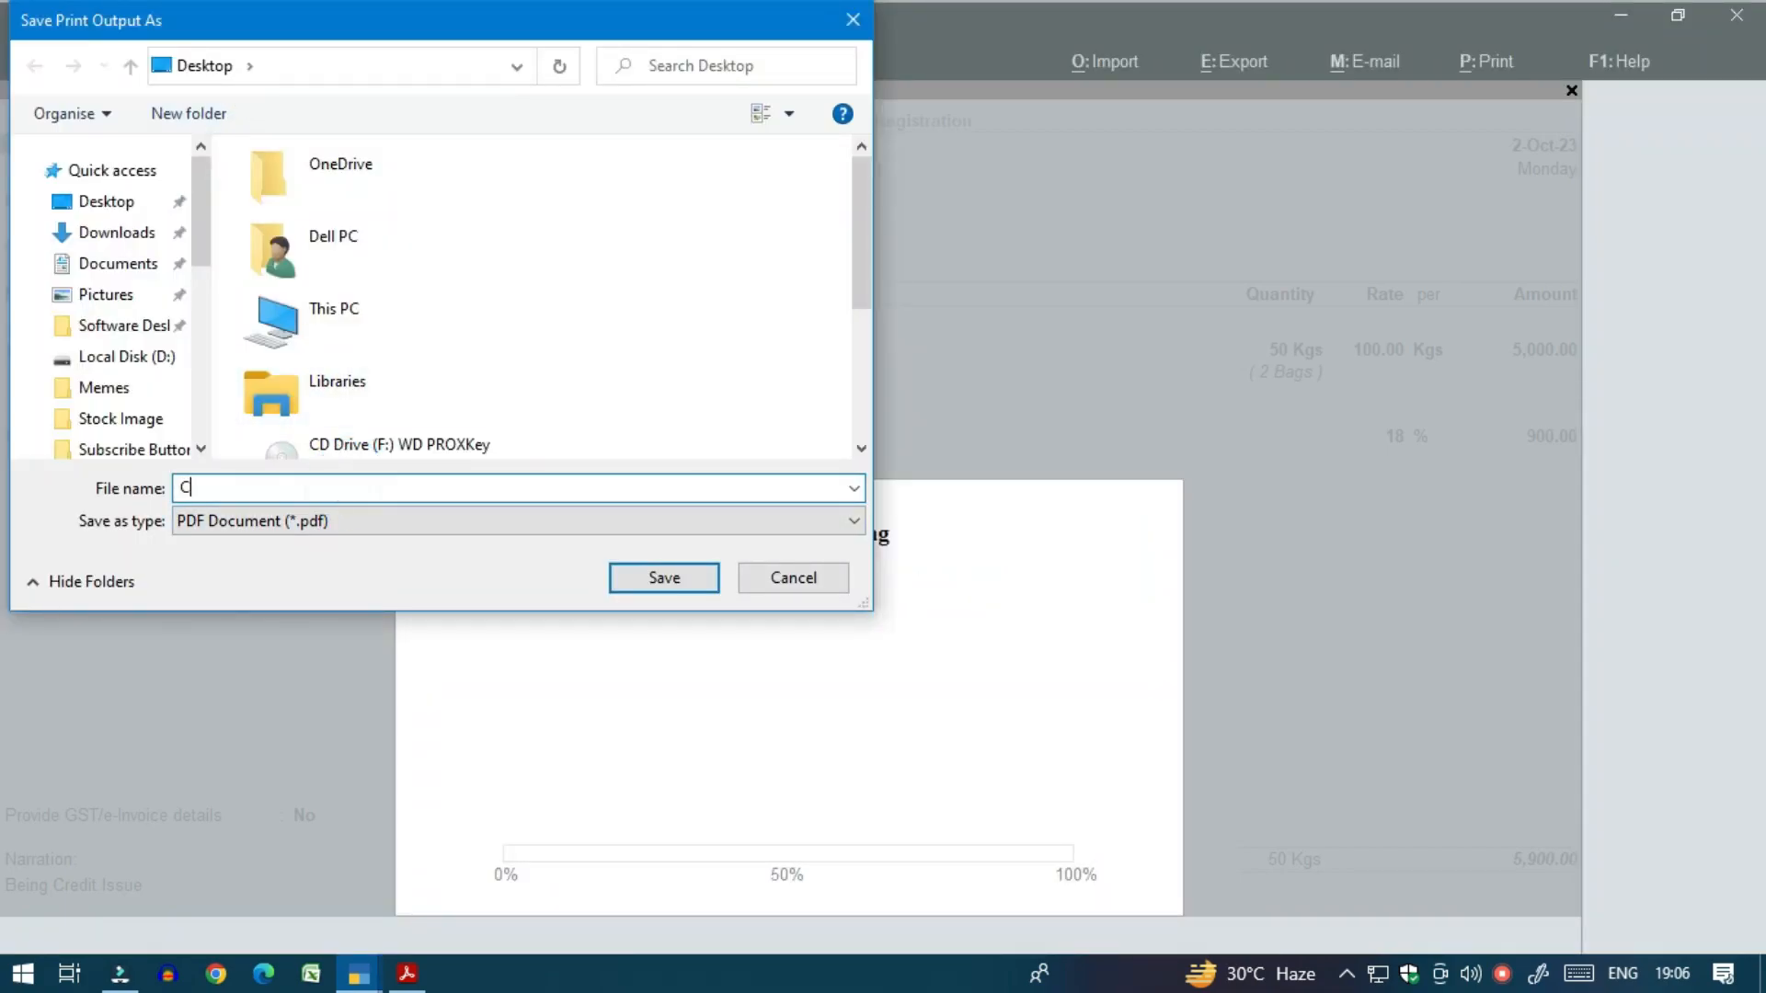
text(redit Note)
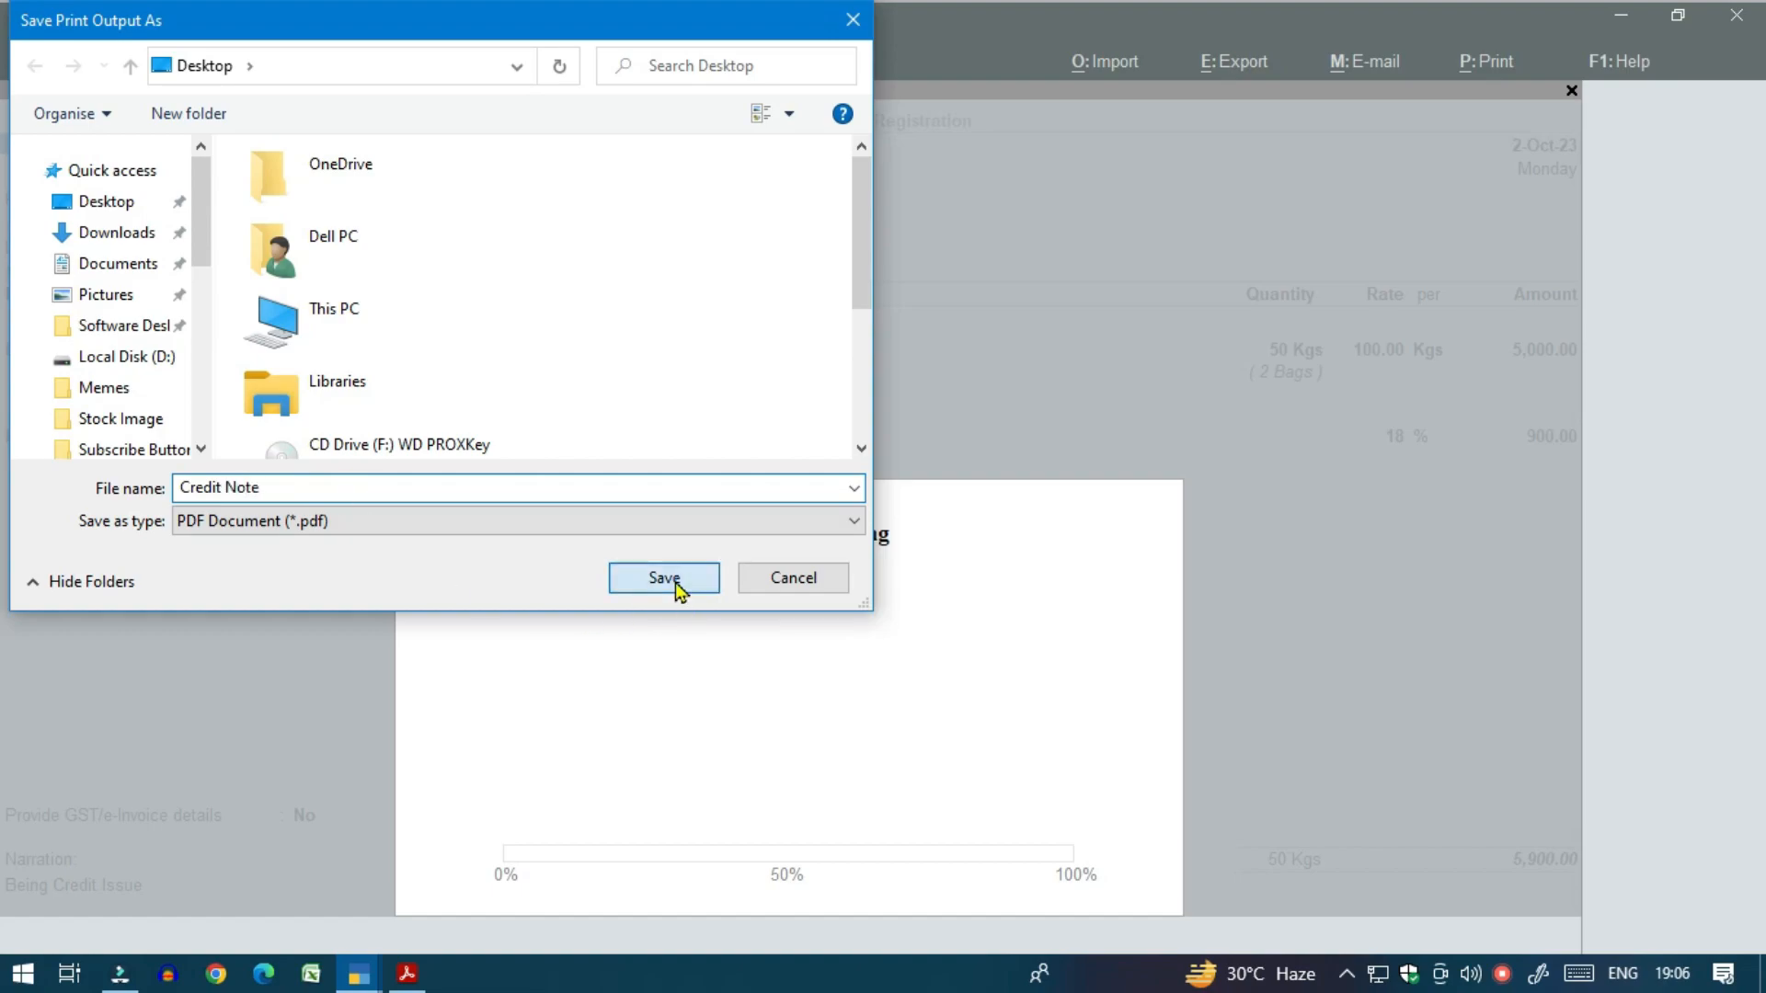
click(679, 589)
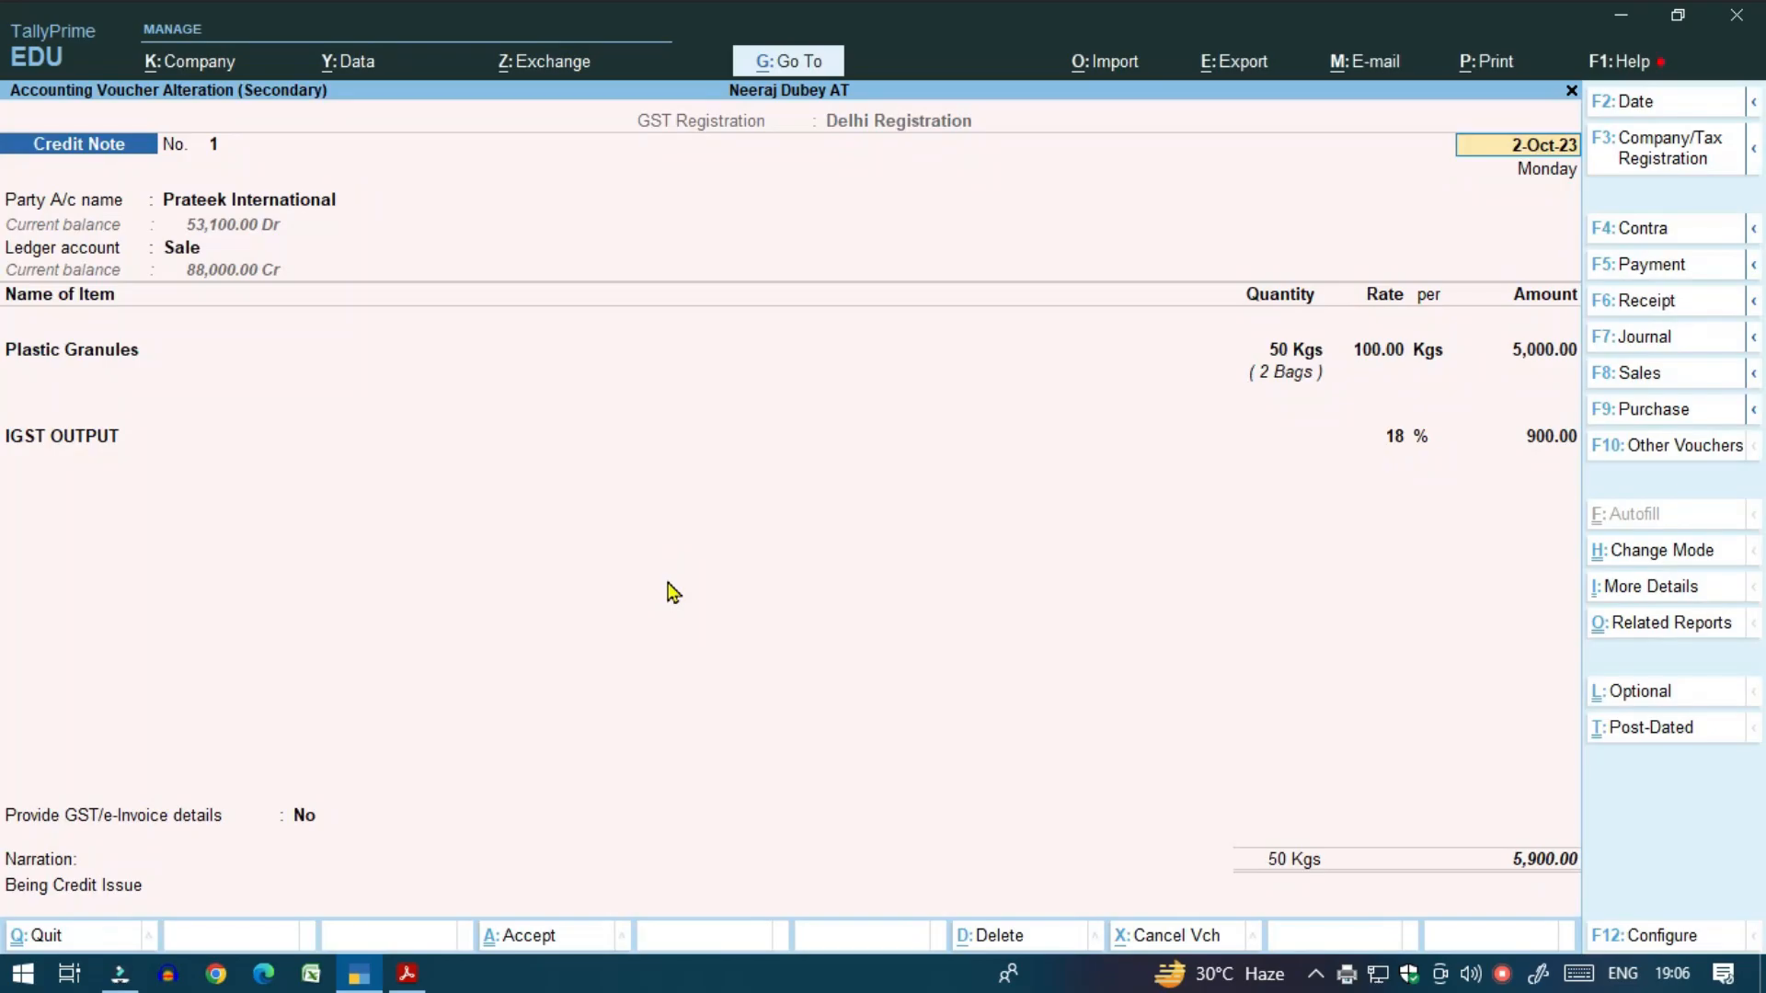
Open the Credit Note PDF from the desktop, review the printed voucher at a larger size, and return to TallyPrime.
key(super+d)
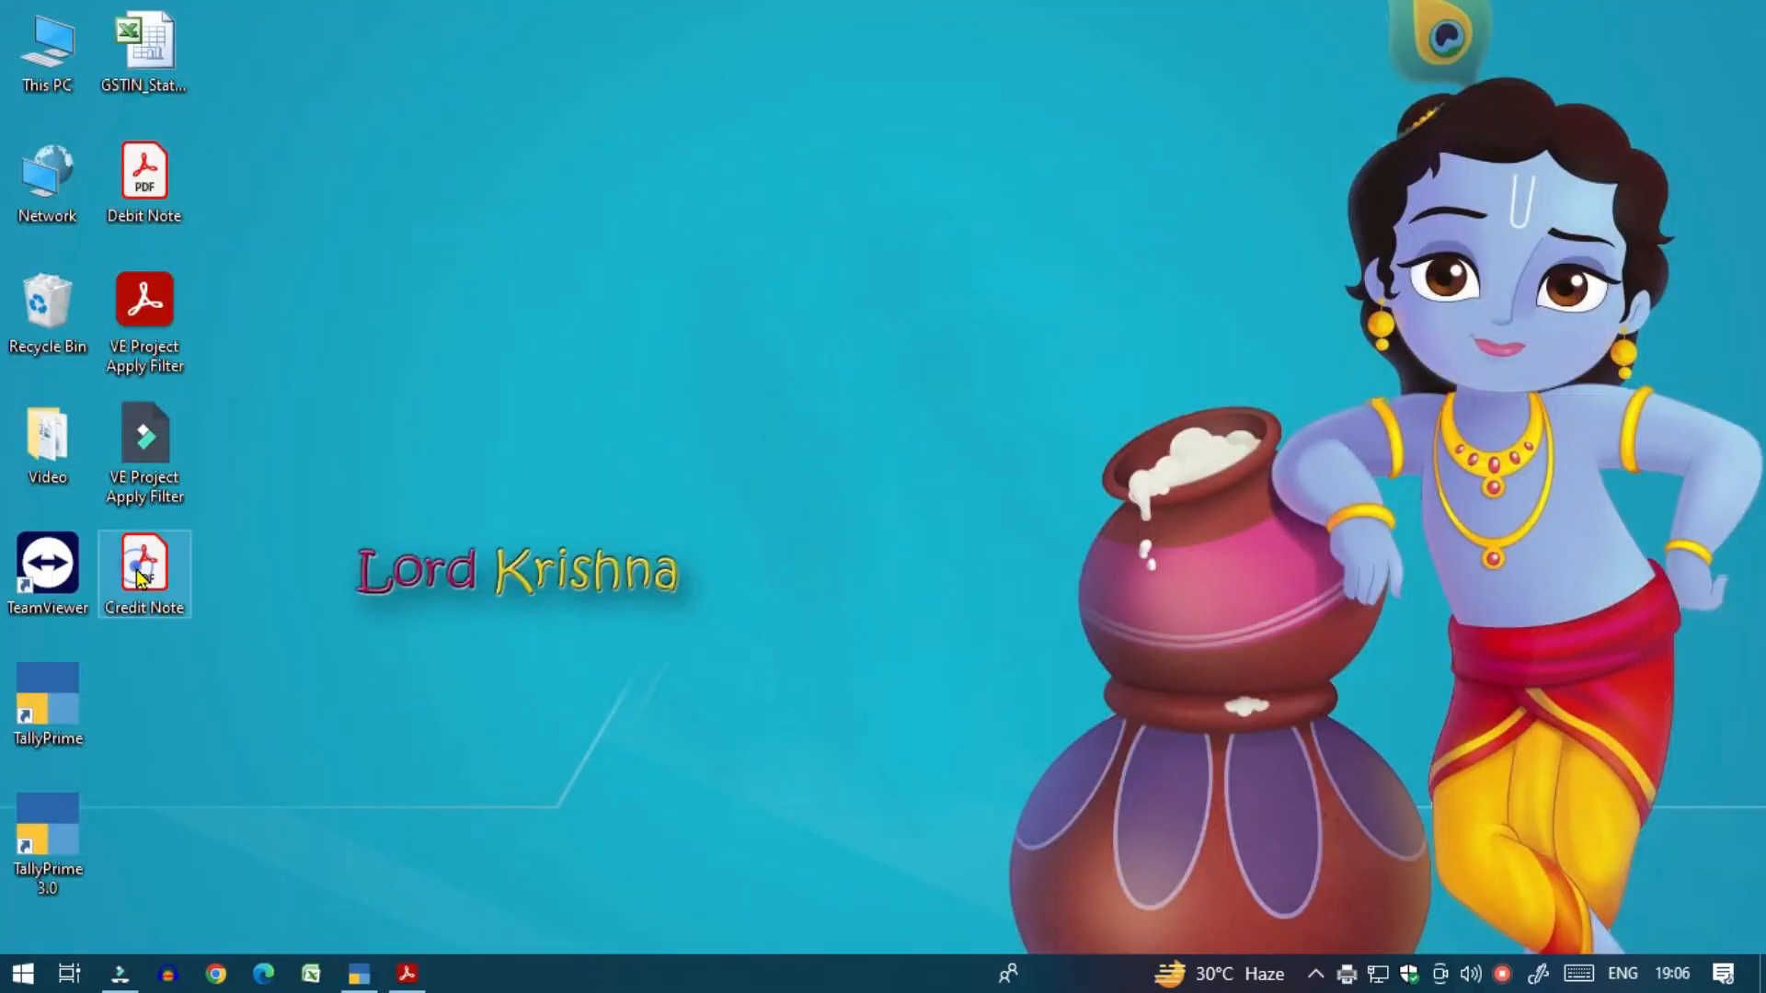
double_click(140, 576)
click(1733, 885)
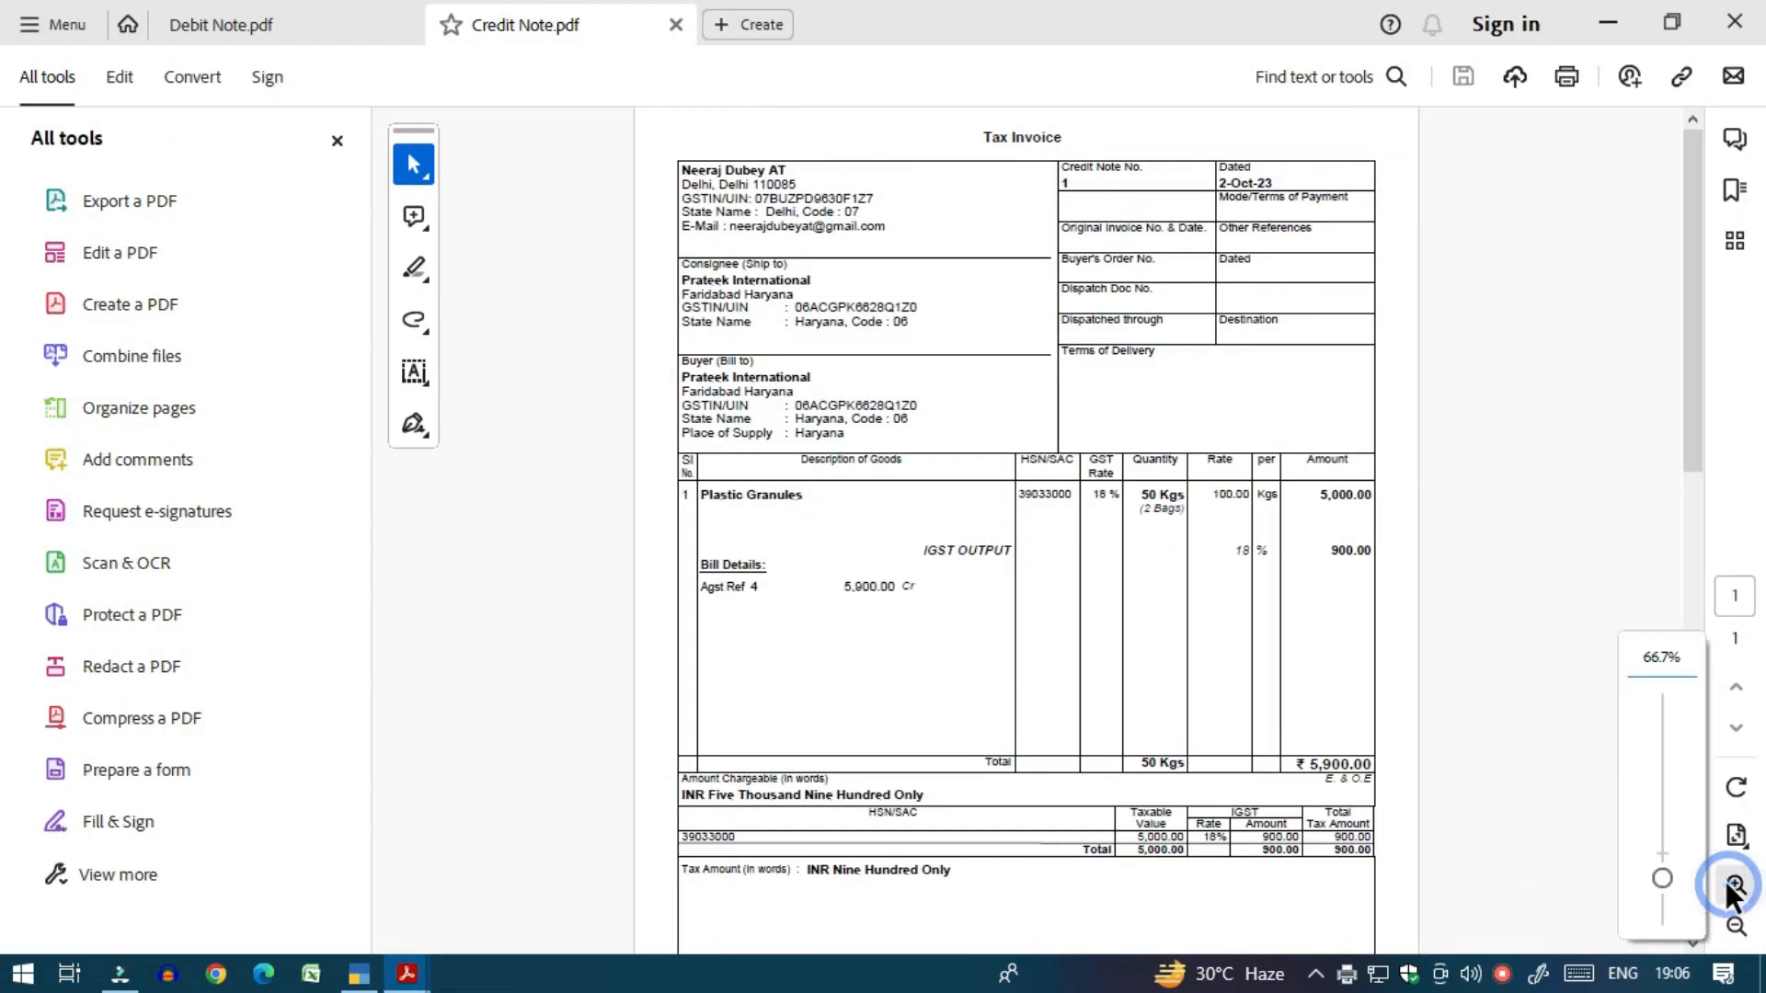
click(337, 140)
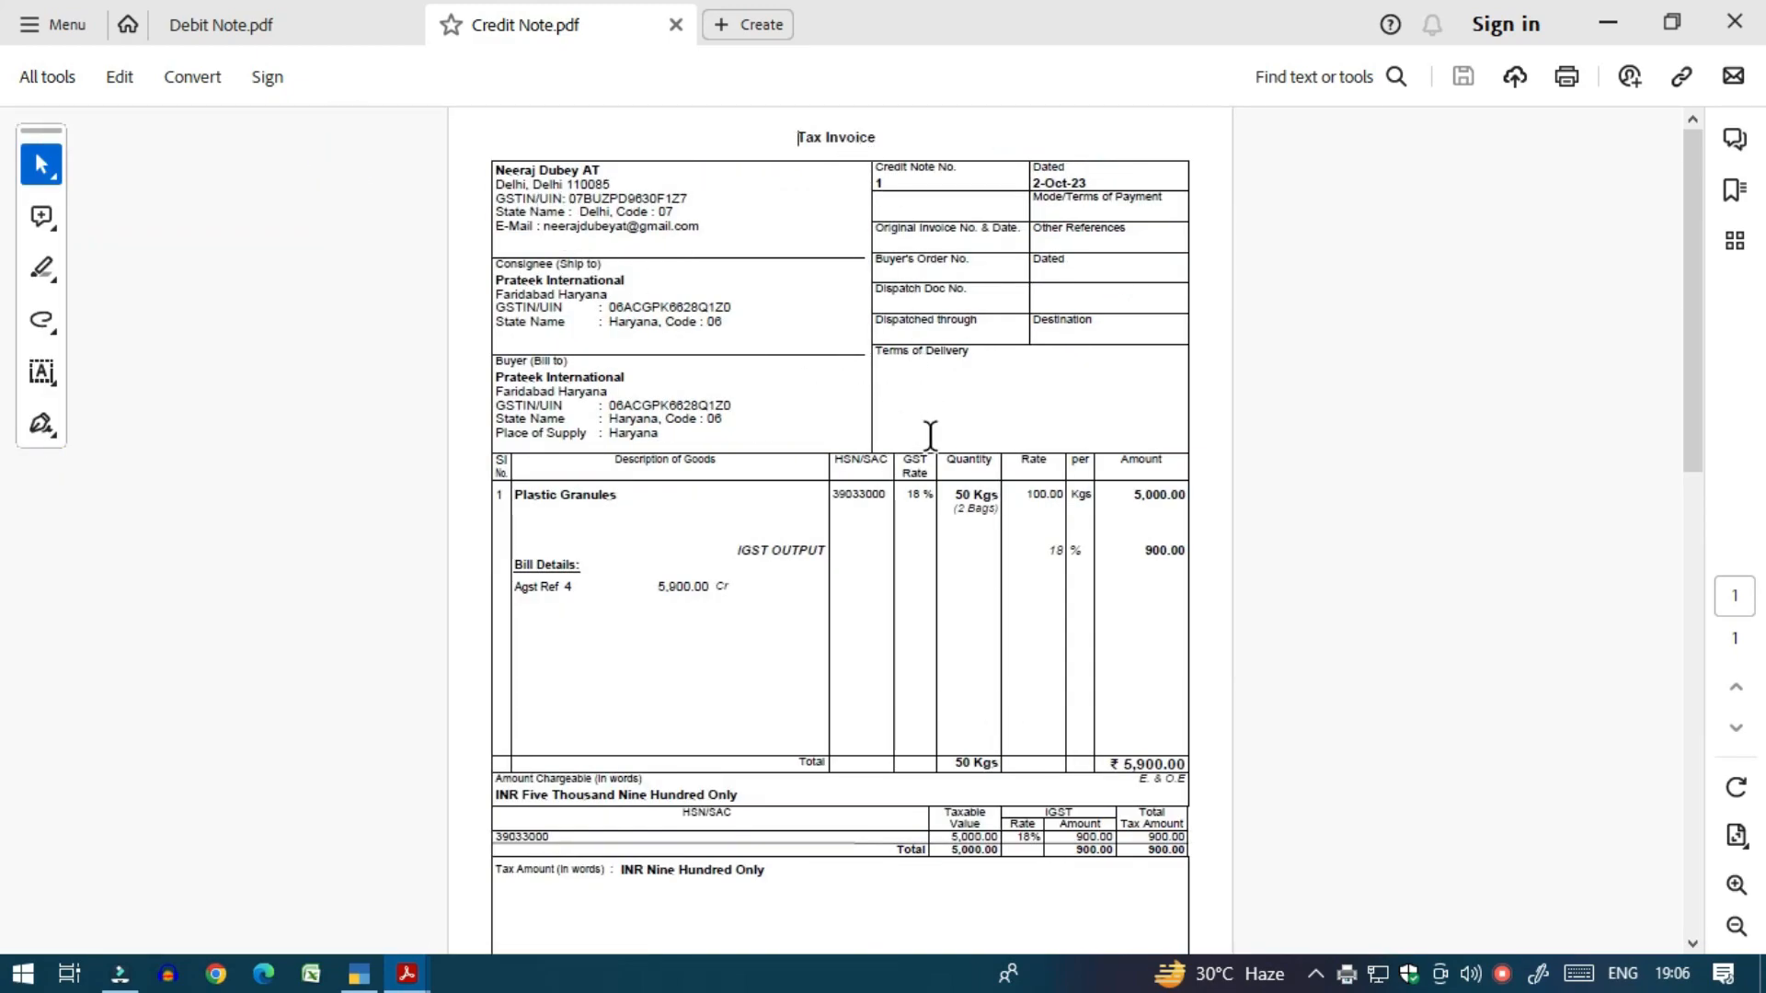
key(alt+Tab)
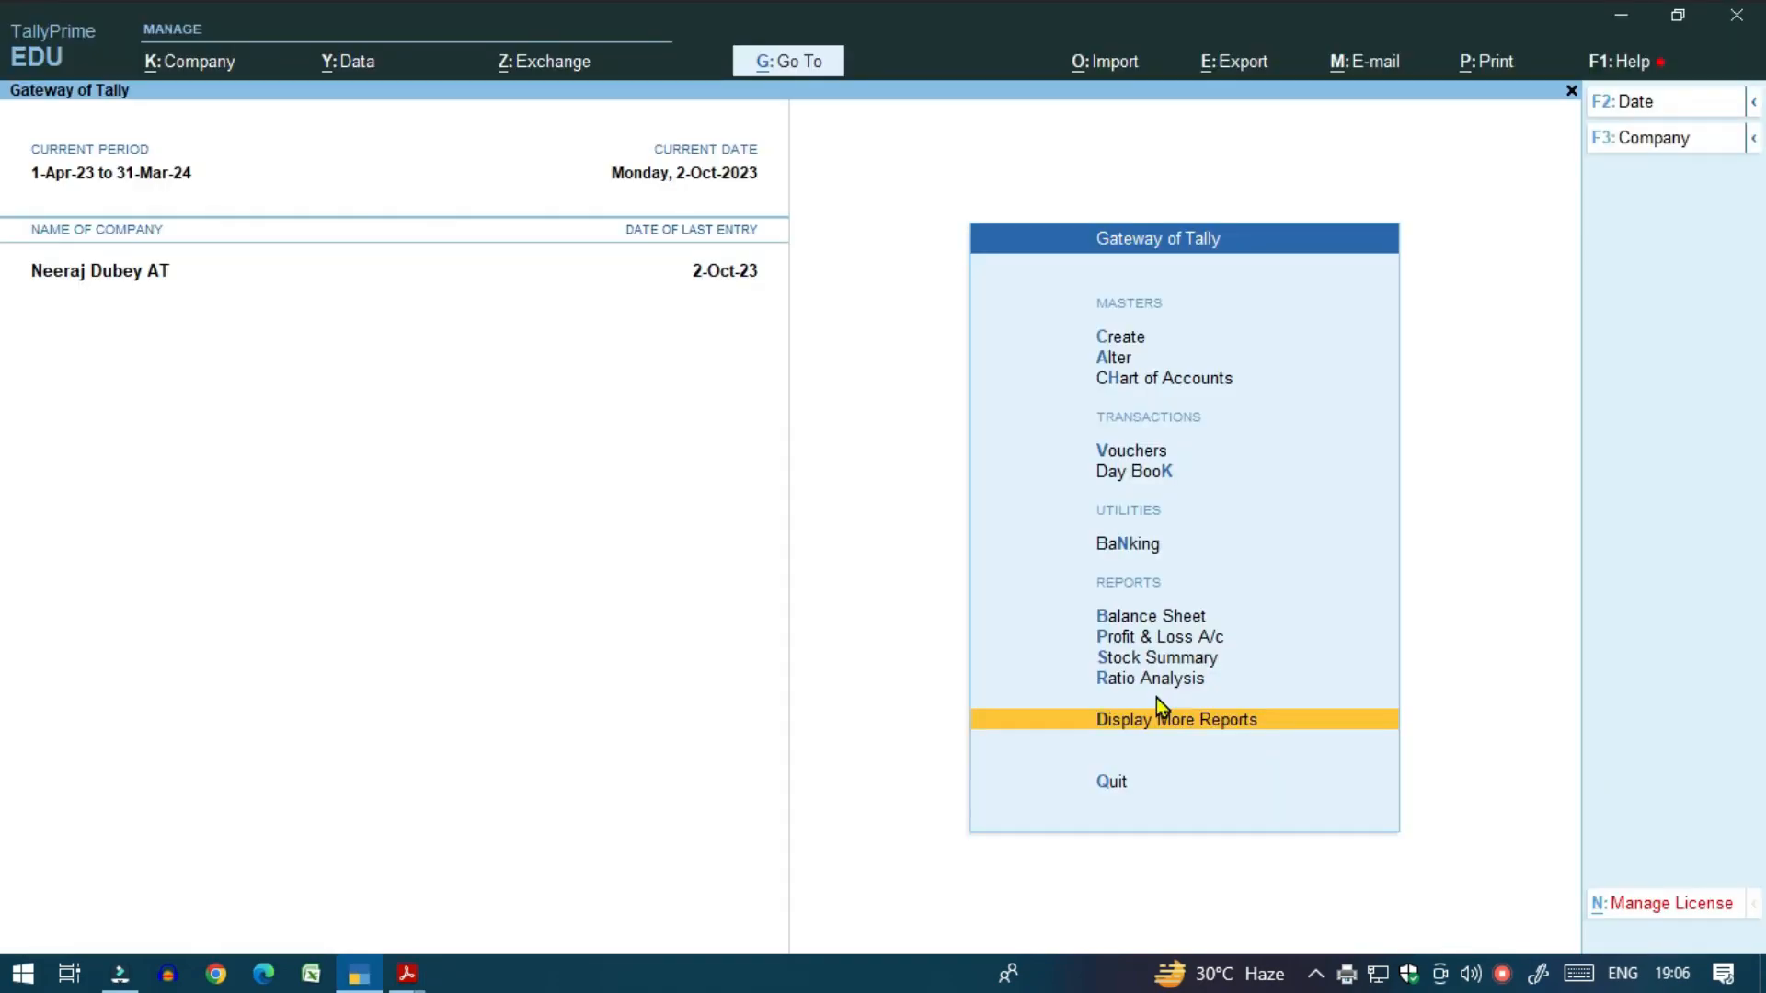